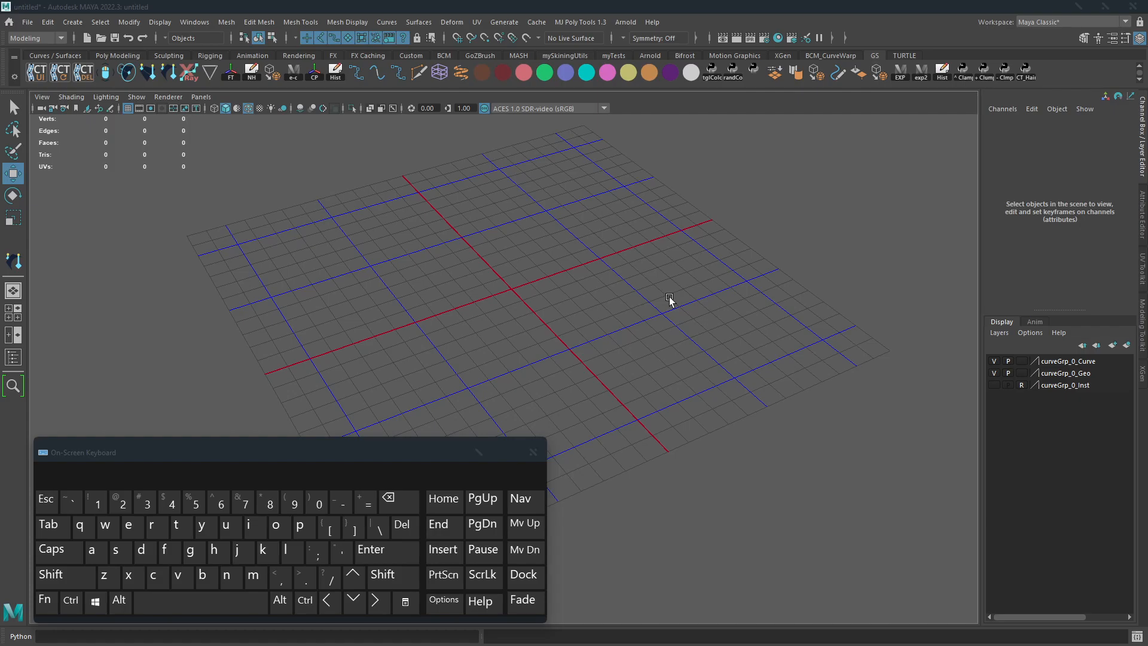
Step: Load INSTALL.py from the Downloads Bcm folder into the Maya viewport and reposition the installer window
key("alt+Tab")
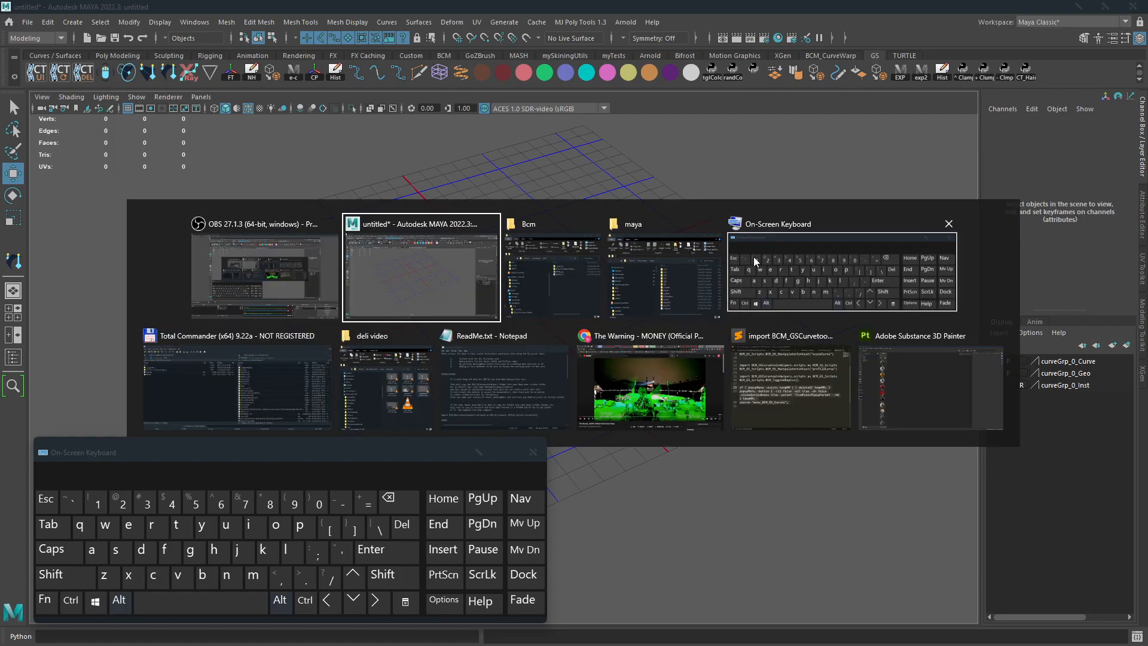
left_click(701, 295)
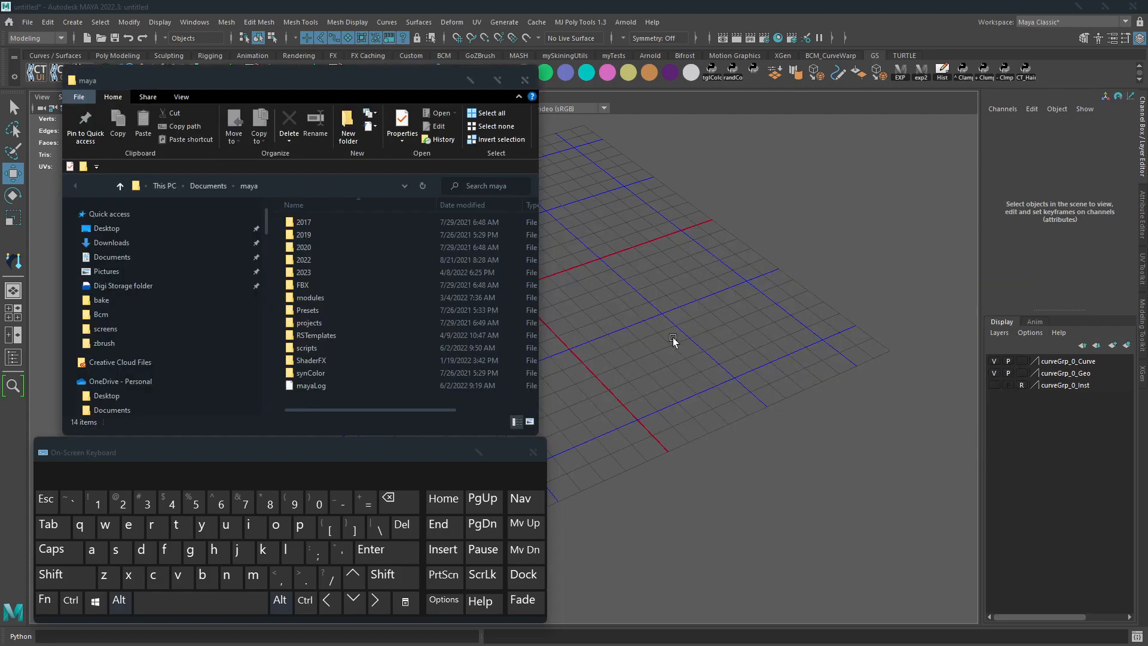
key("alt+Tab")
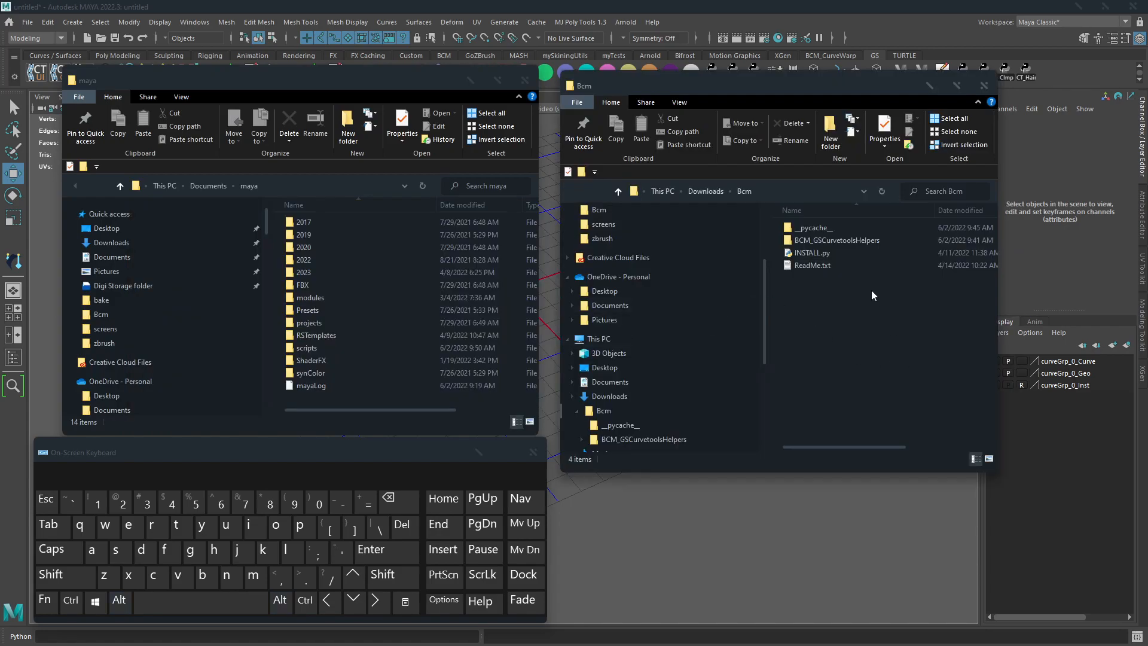
left_click(830, 253)
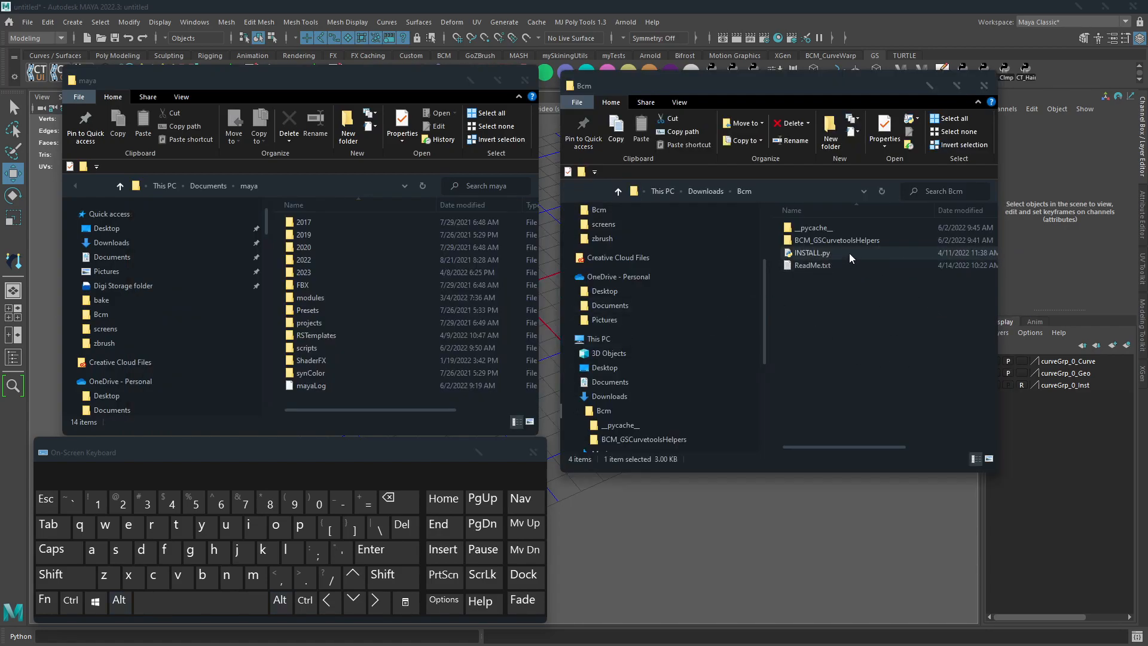
left_click_drag(849, 252, 700, 571)
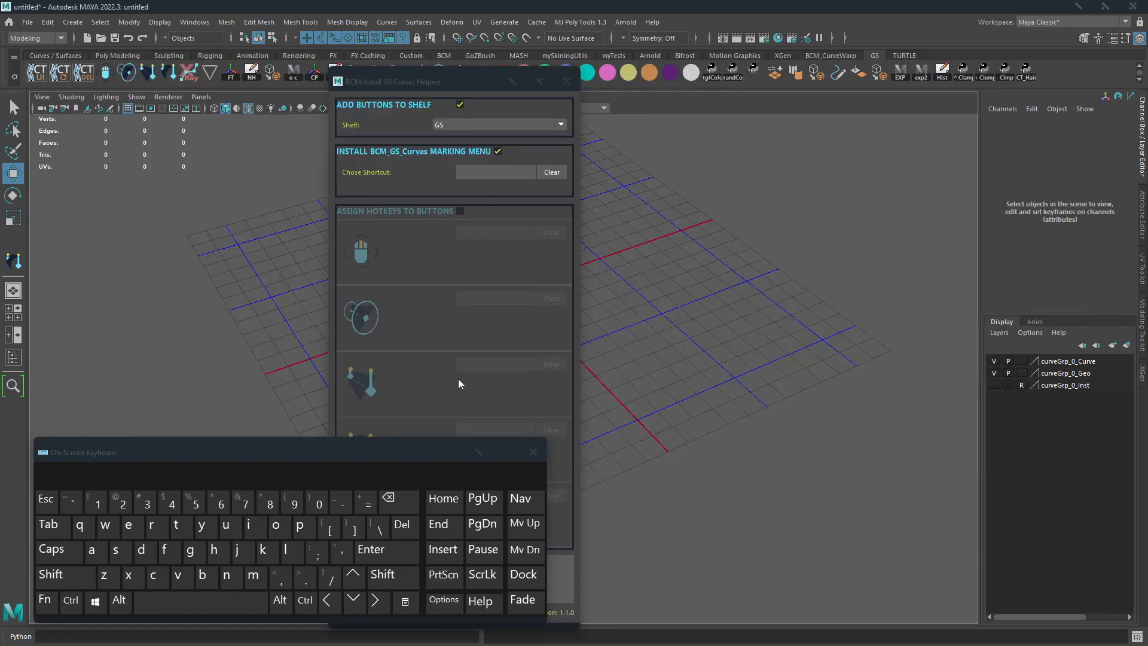
left_click_drag(428, 84, 693, 98)
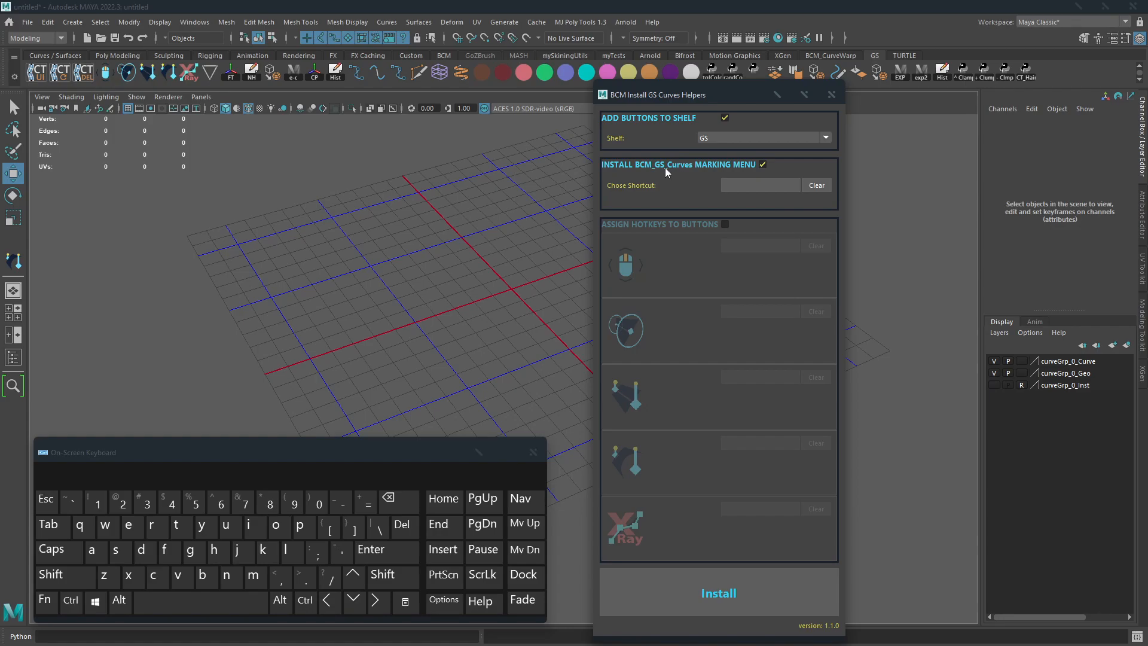
Step: Set the shortcut of the BCM_GS_Curves marking menu to Alt+Q
left_click(778, 193)
key("alt+q")
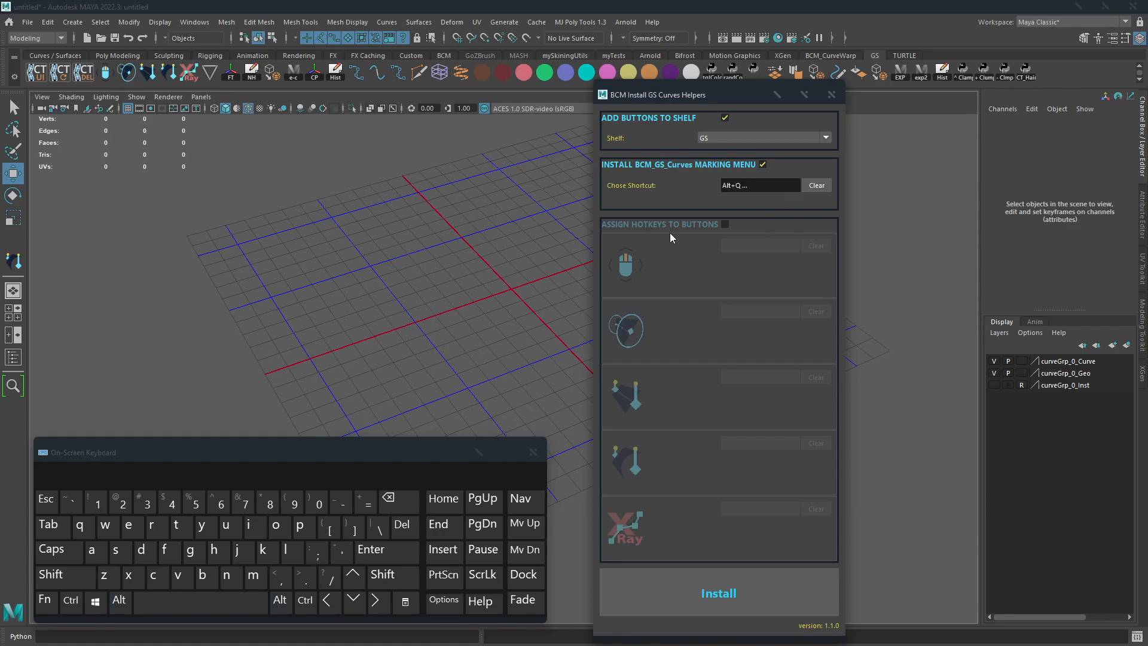
left_click_drag(723, 95, 765, 81)
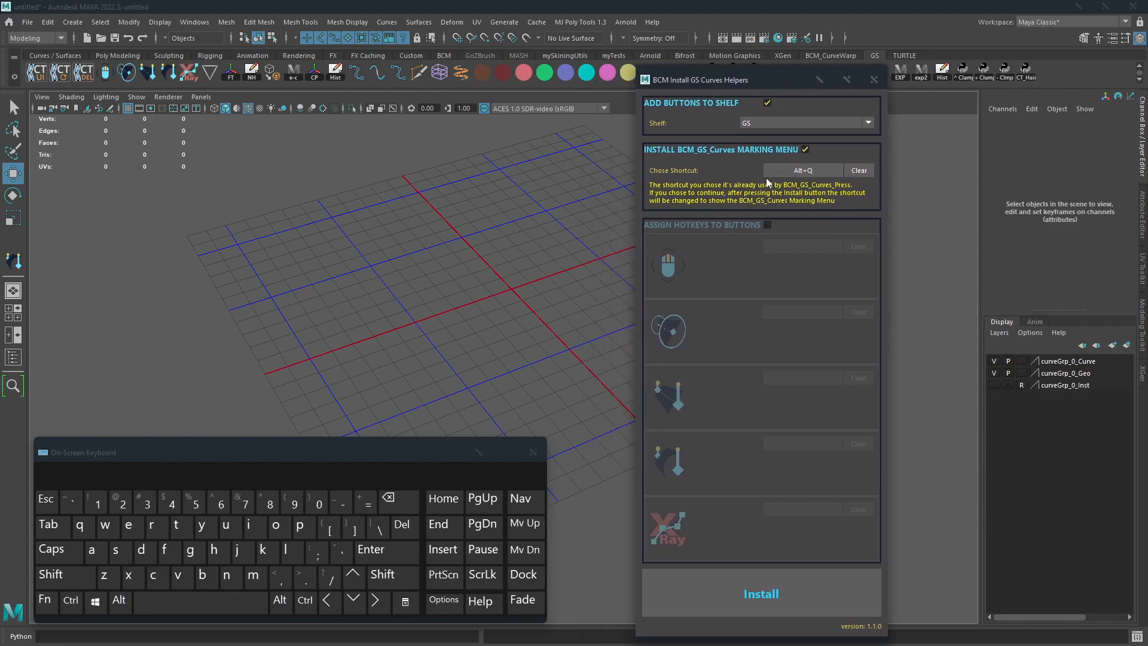
Step: Enable hotkey assignment for the buttons and assign Alt+1 to the mouse-icon tool
left_click(766, 226)
left_click(784, 245)
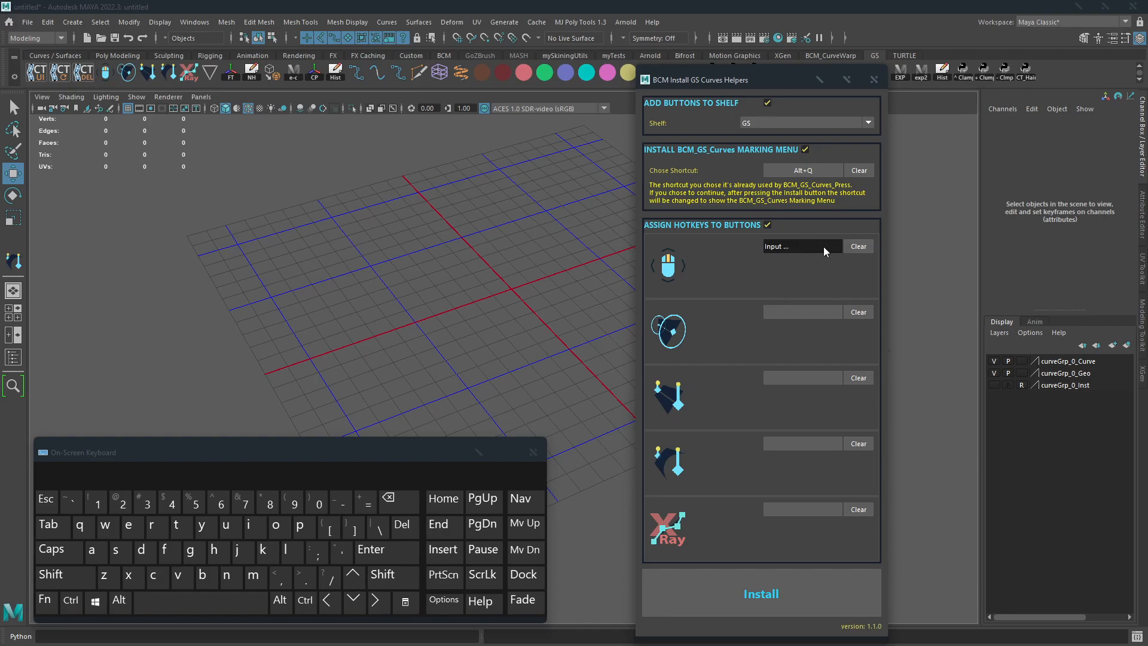
key("alt")
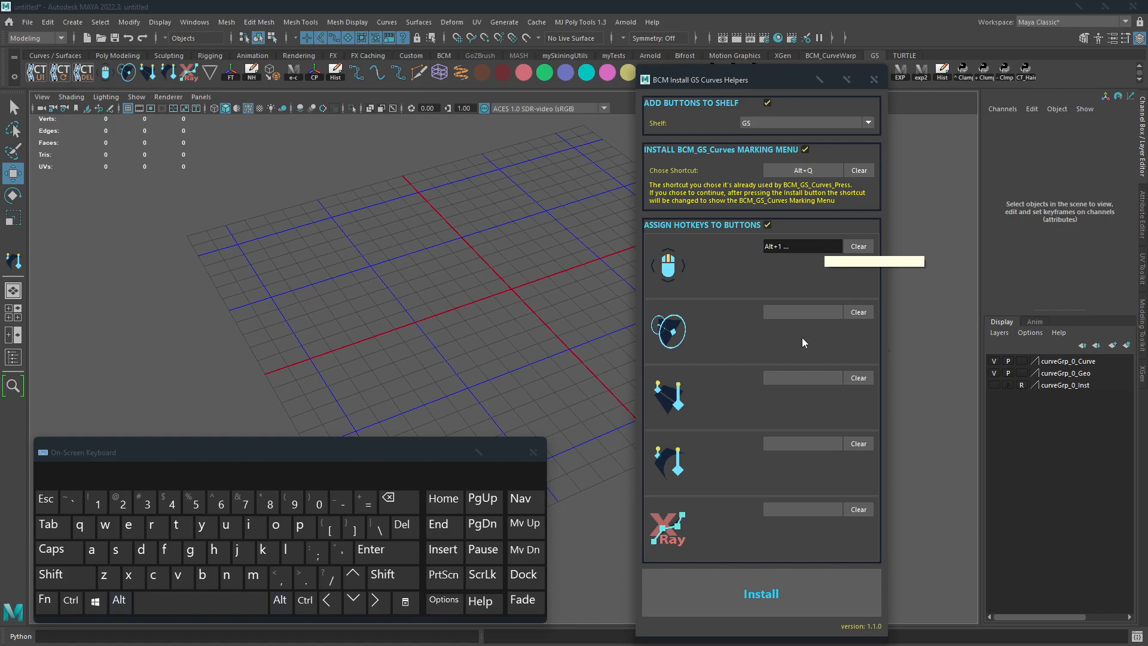
key("alt+1")
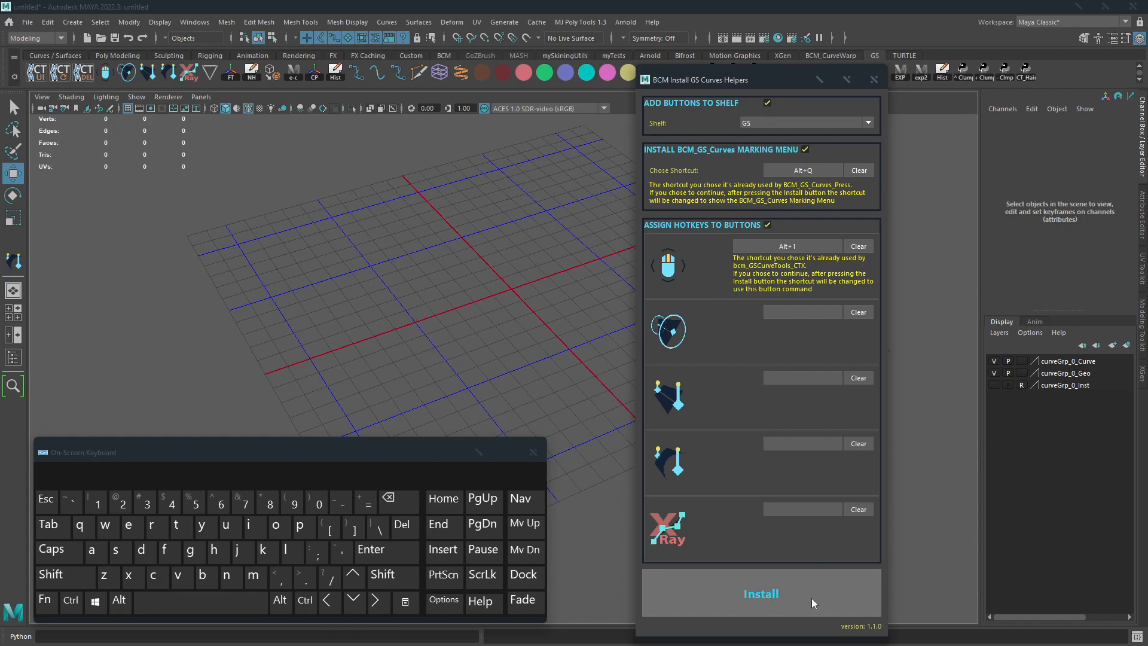
Step: Assign Alt+F2 to the ring-icon tool and Alt+F3 to the first curve-graph tool
left_click(801, 314)
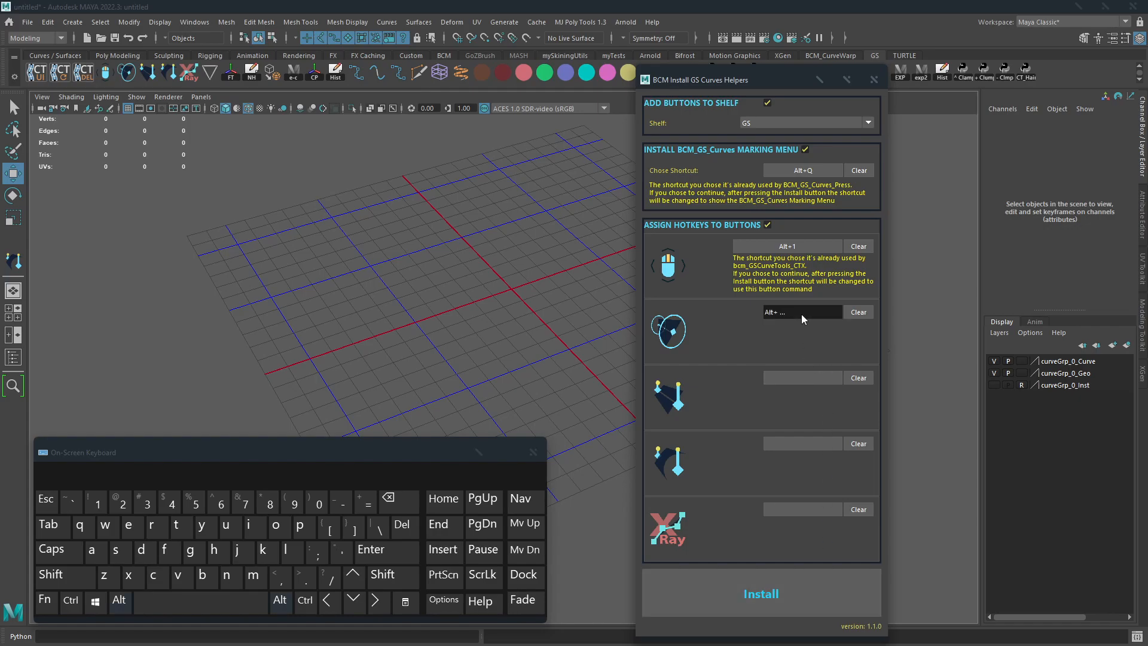
key("alt+F2")
left_click(798, 375)
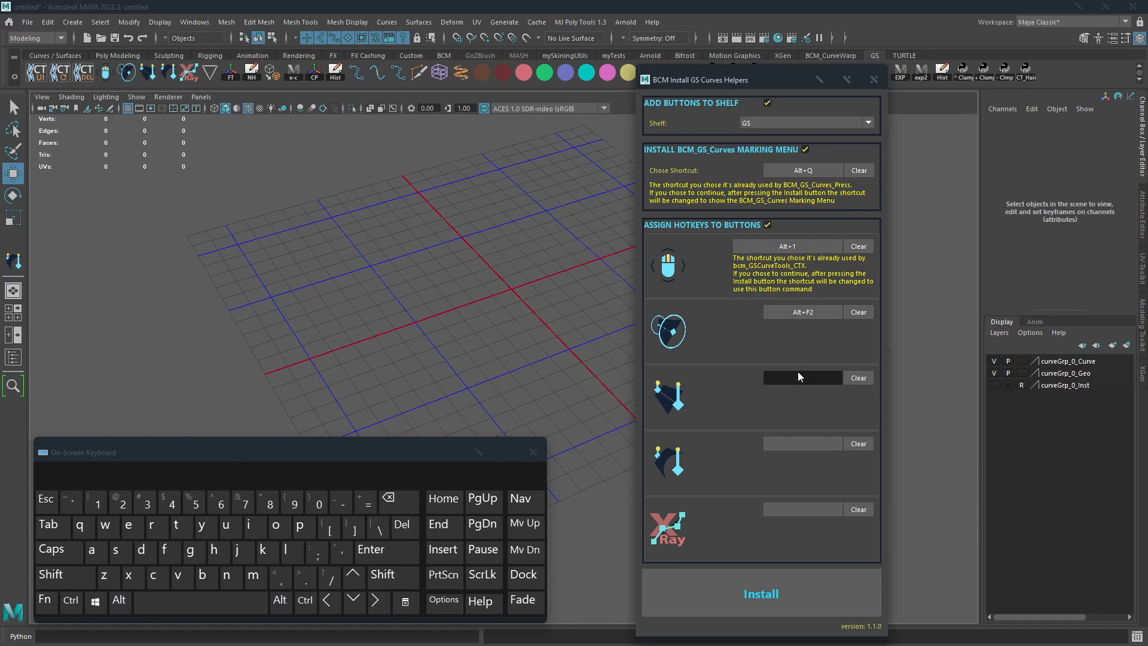
key("alt")
Step: Assign Ctrl+Alt+Shift+X to the XRay tool and install the GS Curves Helpers
left_click(801, 512)
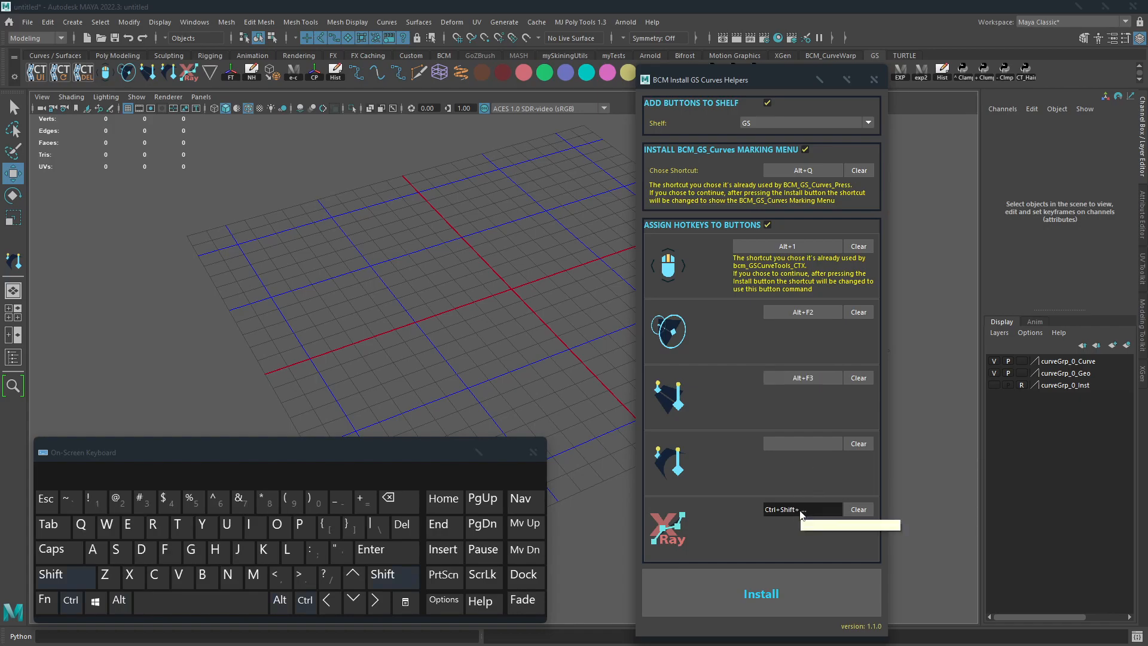
key("ctrl+alt+shift+x")
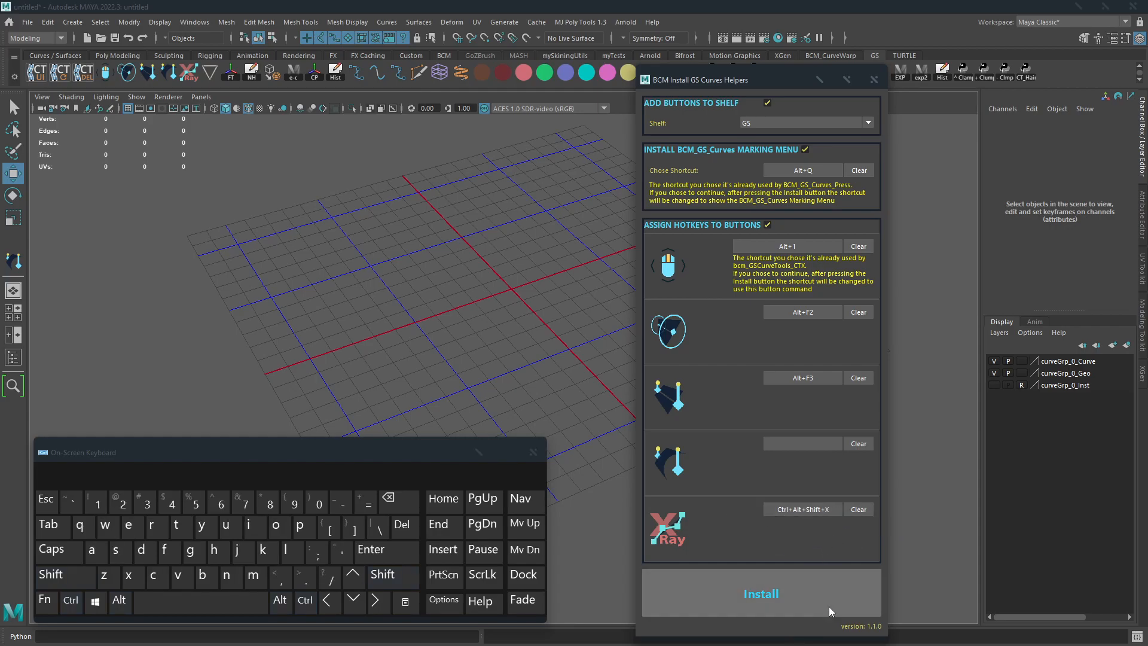
left_click(790, 612)
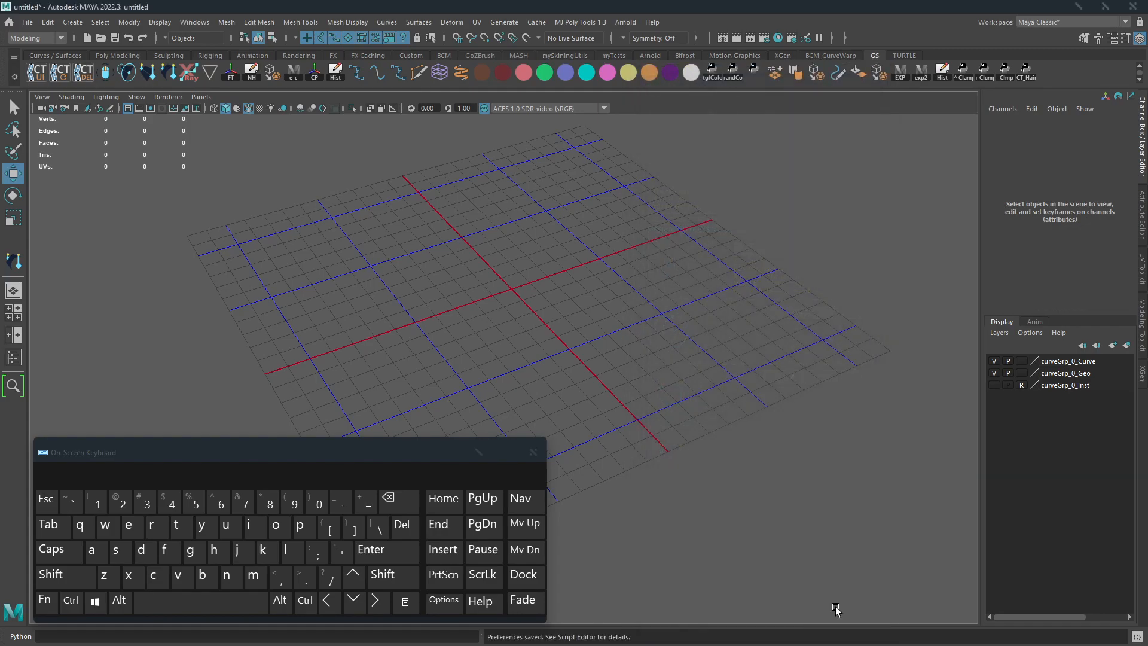
Step: Try activating the installed ring tool and the mouse-icon curve attribute tool in the empty scene
middle_click_drag(581, 226, 736, 357, "alt")
right_click_drag(735, 358, 661, 416, "alt")
left_click_drag(661, 416, 654, 343, "alt")
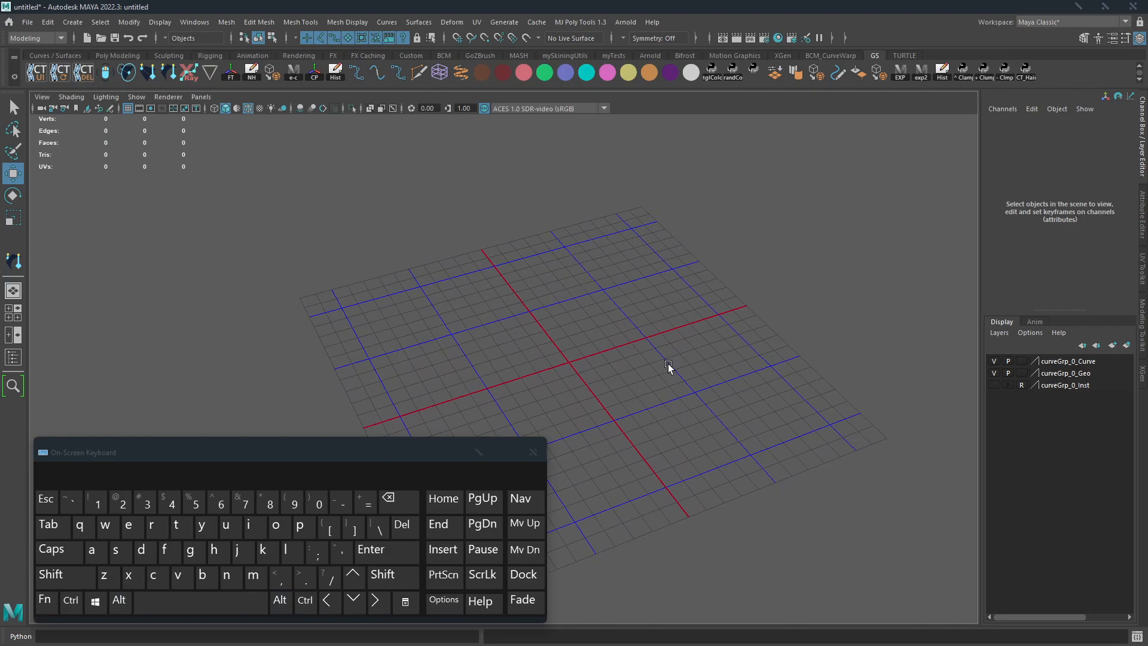
key("y")
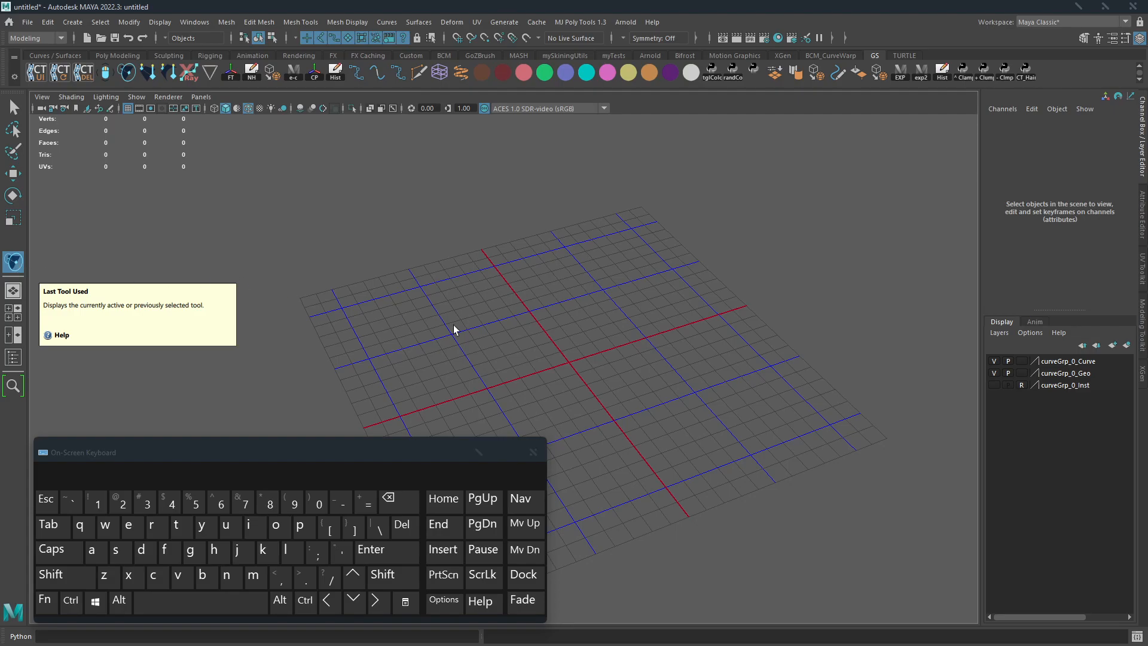
middle_click_drag(755, 379, 755, 353, "alt")
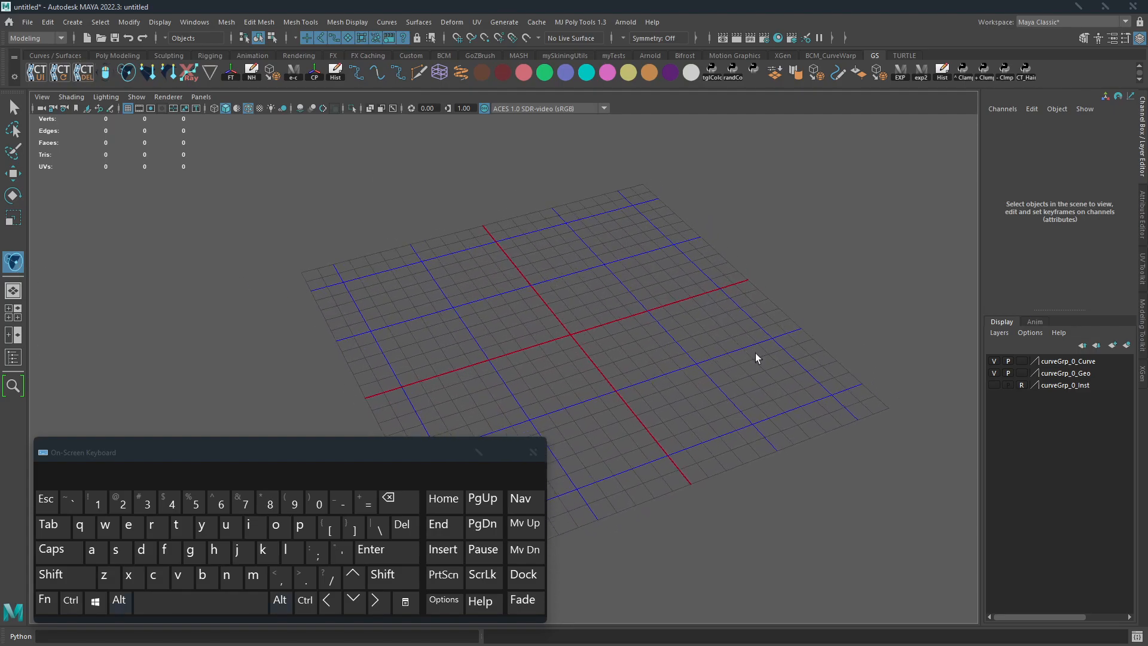
key("y")
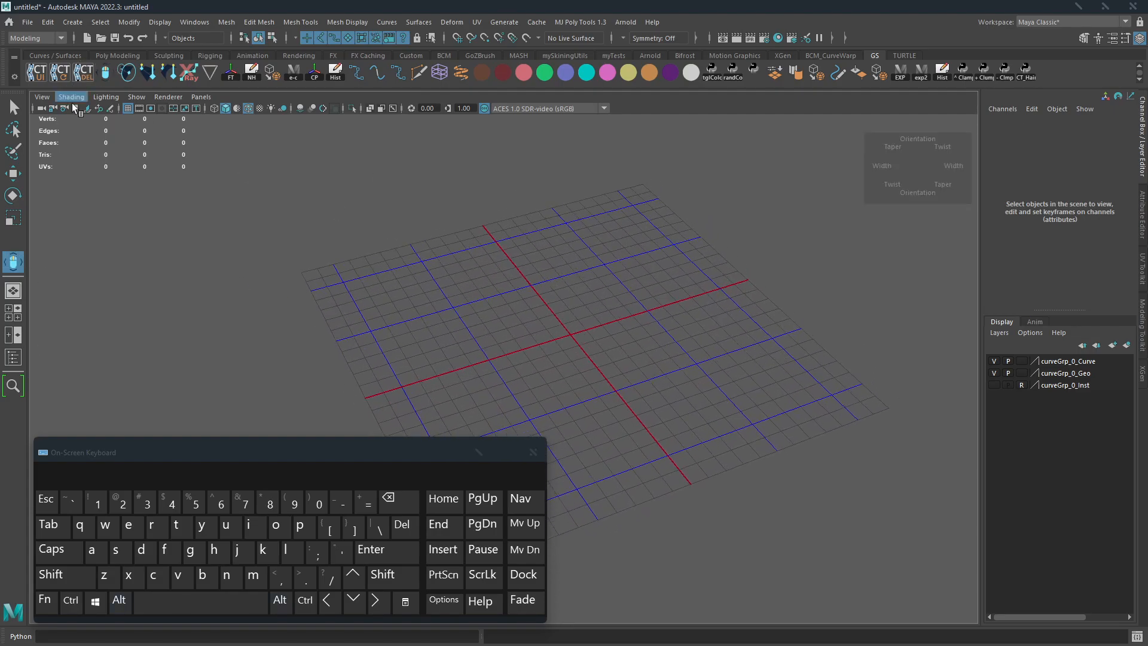
middle_click_drag(653, 282, 680, 306, "alt")
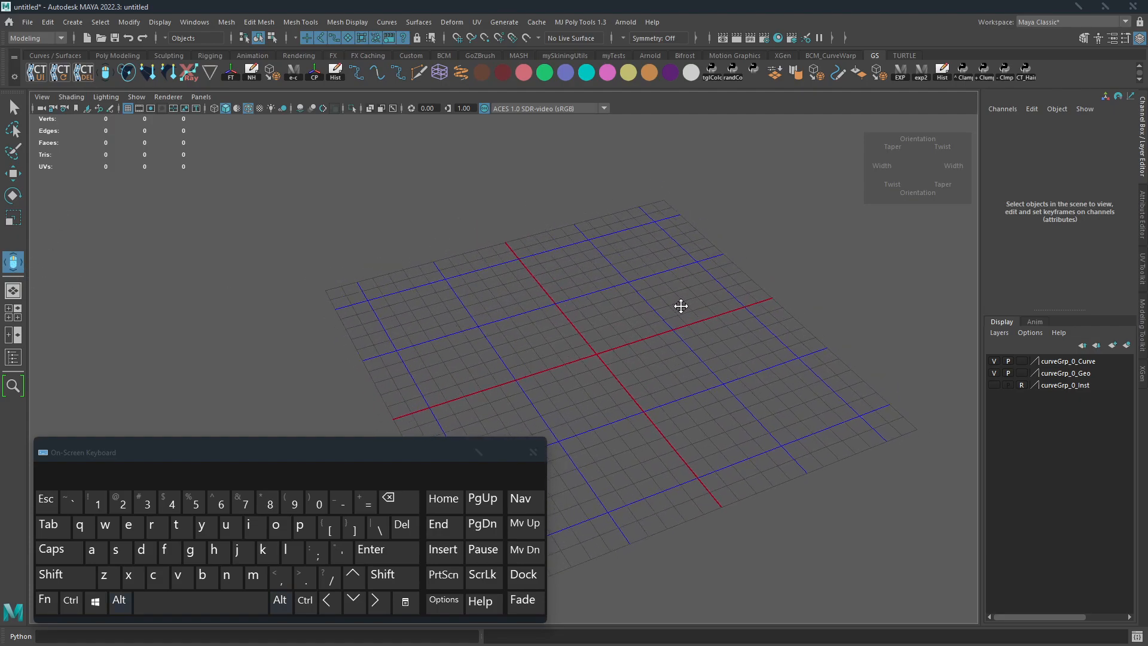
Step: Create a new Warp card with GS CurveTools, activate the Move tool and minimise the GS CurveTools window
left_click(34, 74)
left_click(175, 179)
middle_click_drag(670, 342, 628, 227, "alt")
right_click_drag(628, 227, 534, 269, "alt")
left_click_drag(534, 269, 709, 392, "alt")
key("w")
left_click_drag(780, 285, 758, 294, "alt")
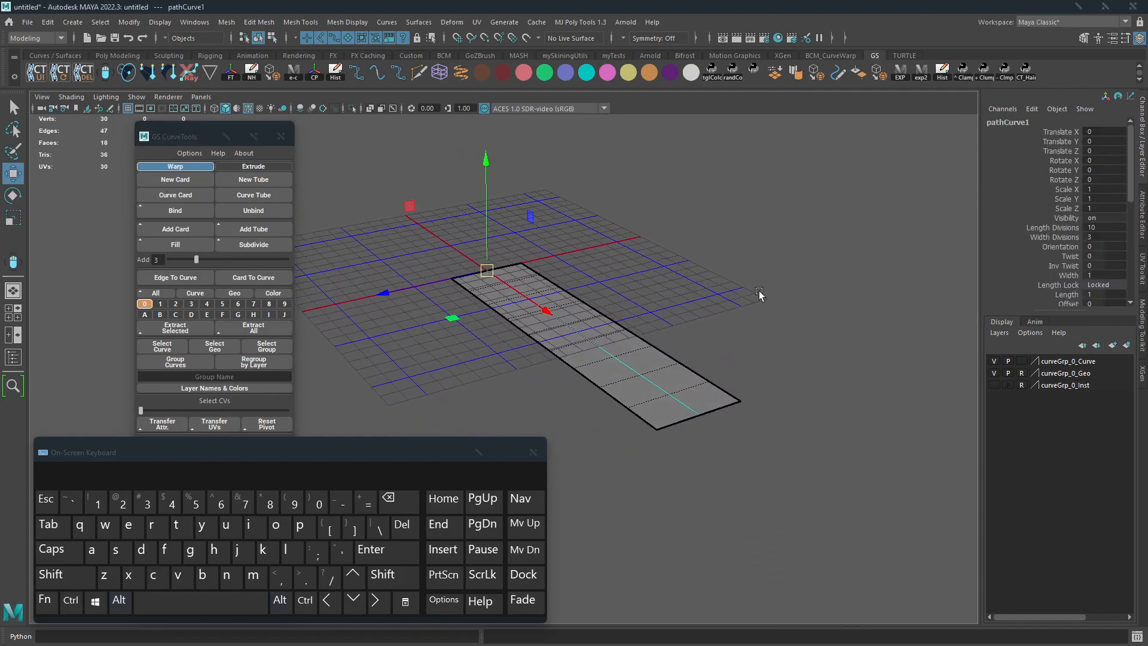
left_click(224, 132)
middle_click_drag(770, 306, 768, 283, "alt")
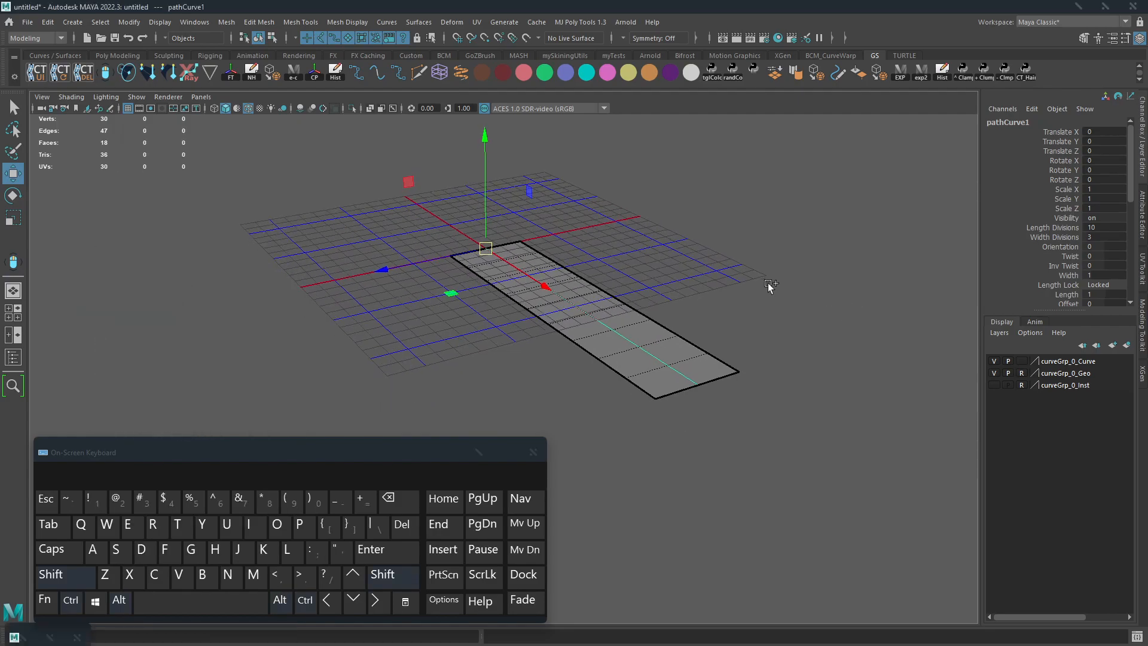
middle_click_drag(725, 302, 756, 295, "alt")
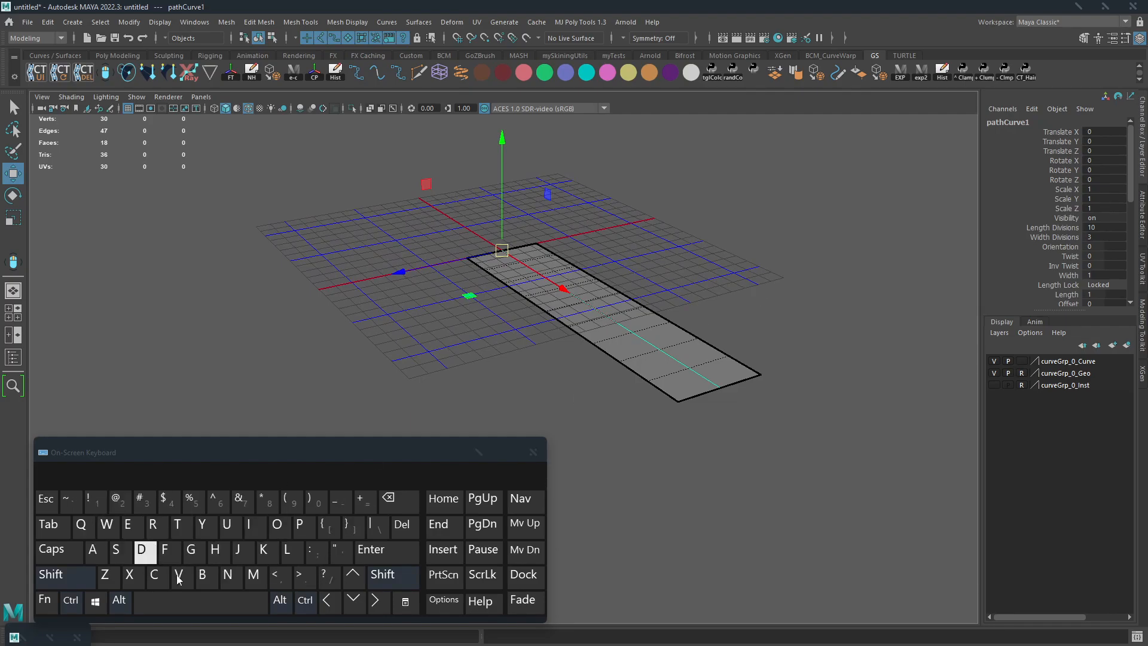
middle_click_drag(766, 317, 727, 289, "alt")
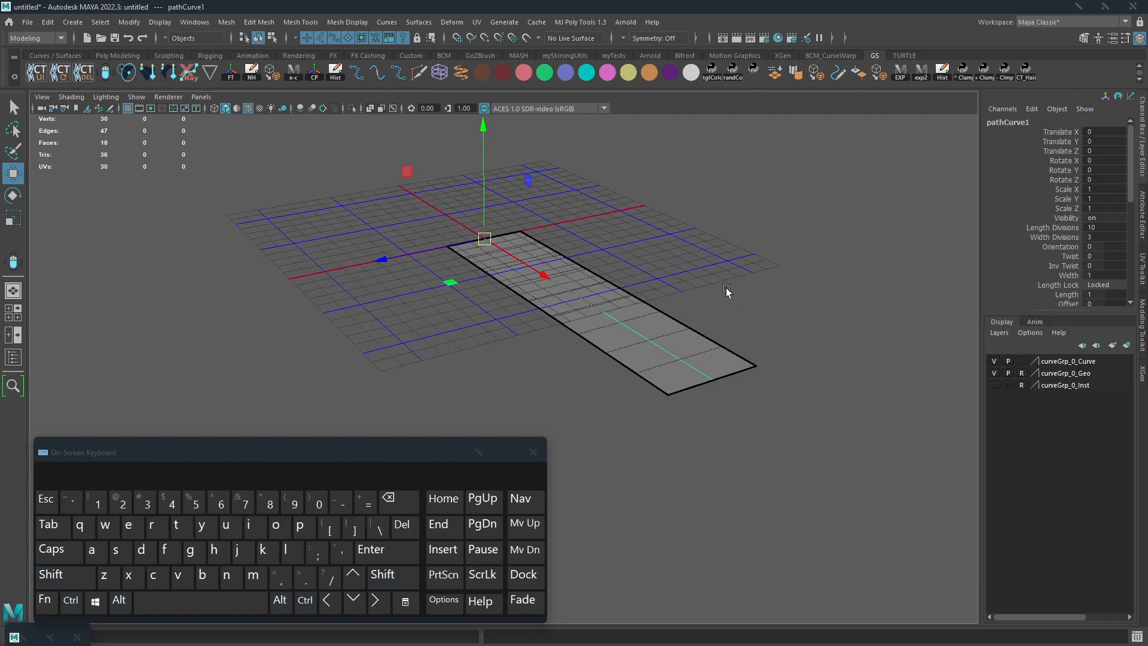
key("ctrl+shift+x")
middle_click_drag(698, 312, 686, 312, "alt")
right_click_drag(686, 312, 701, 328, "alt")
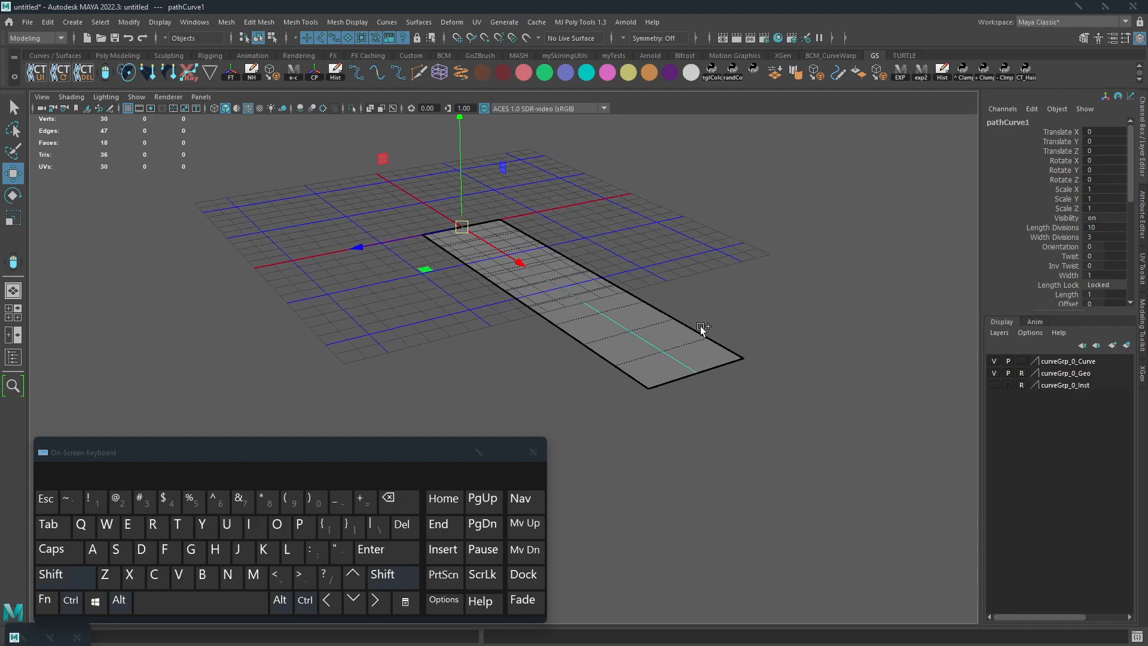
left_click_drag(693, 305, 666, 297, "alt")
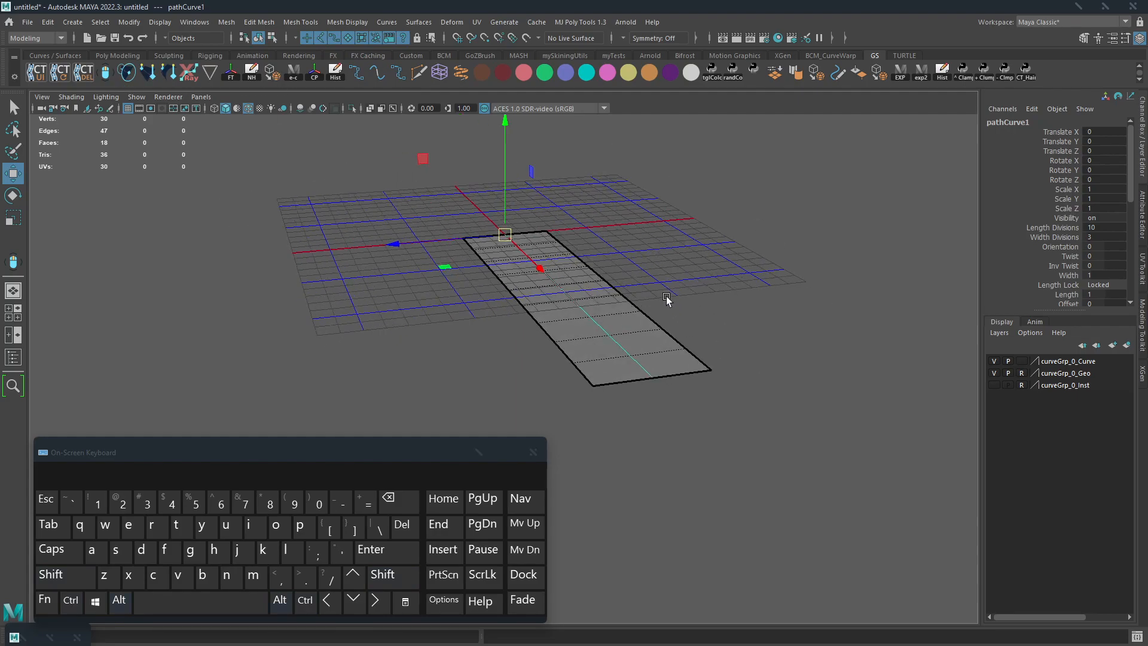
Step: Select the last four control vertices of the card's curve and move them to start bending the card
right_click_drag(631, 312, 592, 312)
left_click_drag(696, 278, 551, 448)
left_click_drag(752, 358, 762, 394, "alt")
right_click_drag(762, 395, 777, 408, "alt")
left_click_drag(777, 407, 679, 411, "alt")
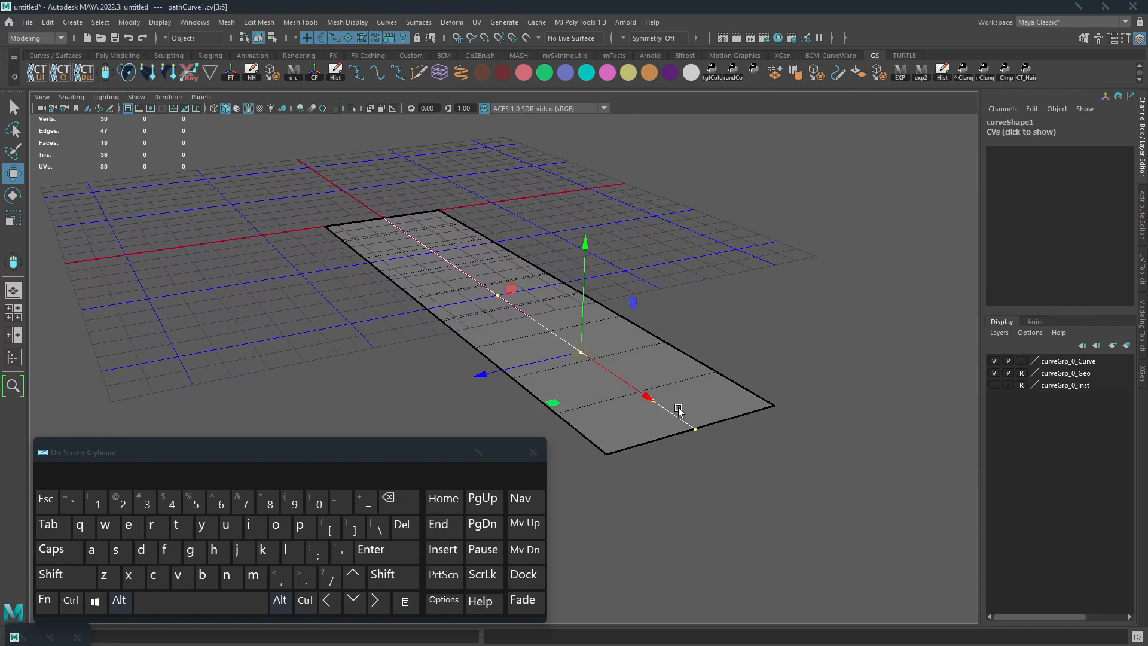
key("shift")
left_click_drag(714, 317, 784, 272, "alt")
middle_click_drag(784, 272, 808, 241)
Step: Move further groups of control vertices toward the card's free end to shape it into a wavy strip
left_click_drag(544, 217, 463, 335)
middle_click_drag(550, 457, 530, 384)
left_click_drag(681, 257, 589, 335)
middle_click_drag(620, 425, 649, 430)
left_click_drag(650, 431, 676, 385, "alt")
left_click_drag(758, 421, 720, 488)
Step: Turn on X-Ray display so the curve's control vertices show through the card geometry
right_click_drag(735, 469, 702, 267, "alt")
left_click_drag(702, 267, 703, 365, "alt")
middle_click_drag(703, 365, 747, 451, "alt")
left_click_drag(748, 450, 781, 411, "alt")
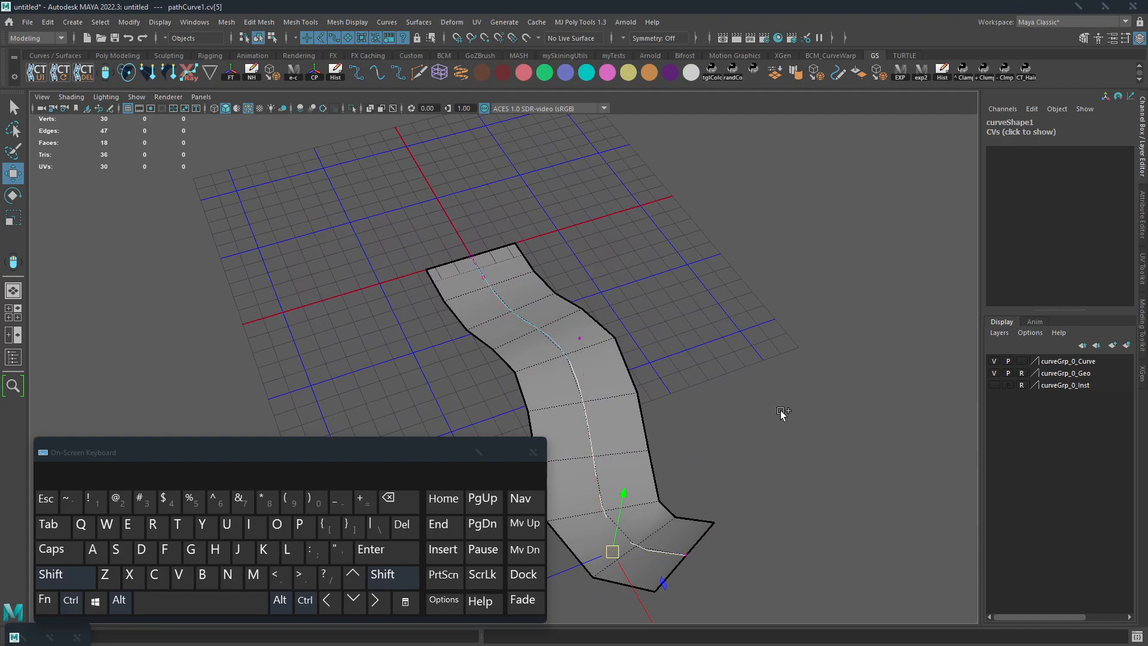
middle_click_drag(780, 410, 772, 348, "alt")
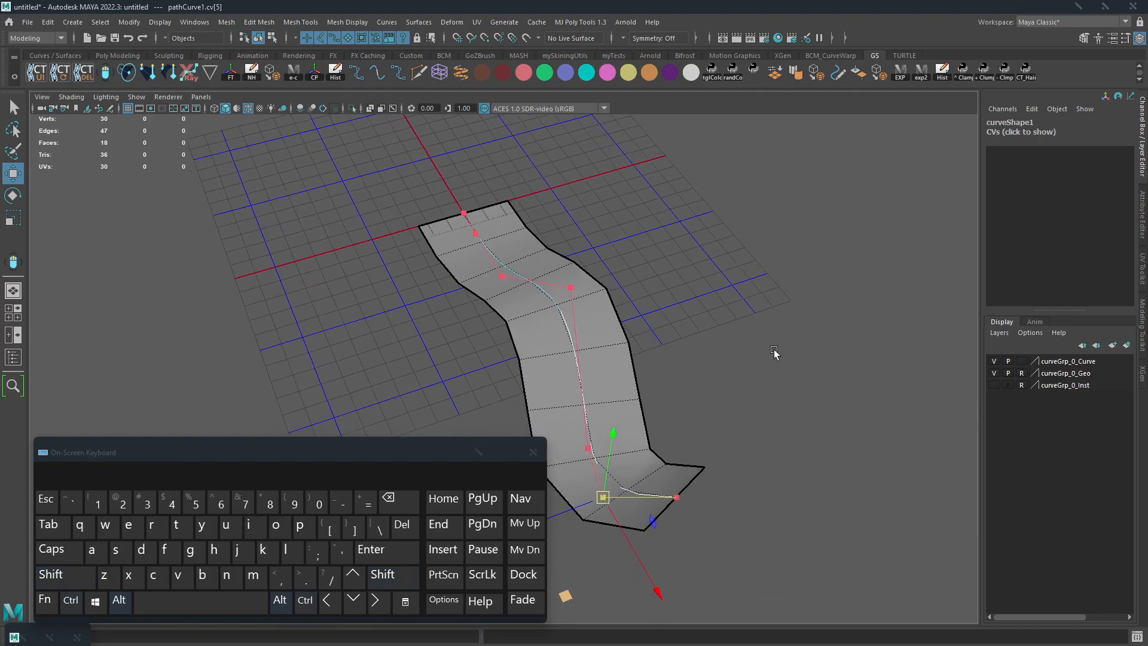
right_click_drag(772, 348, 822, 313, "alt")
Step: Open the GS Curves marking menu and examine its commands, such as XRayCvs, Duplicate, Transfer UVs and Add Flare
right_click(826, 309, "ctrl+alt+shift")
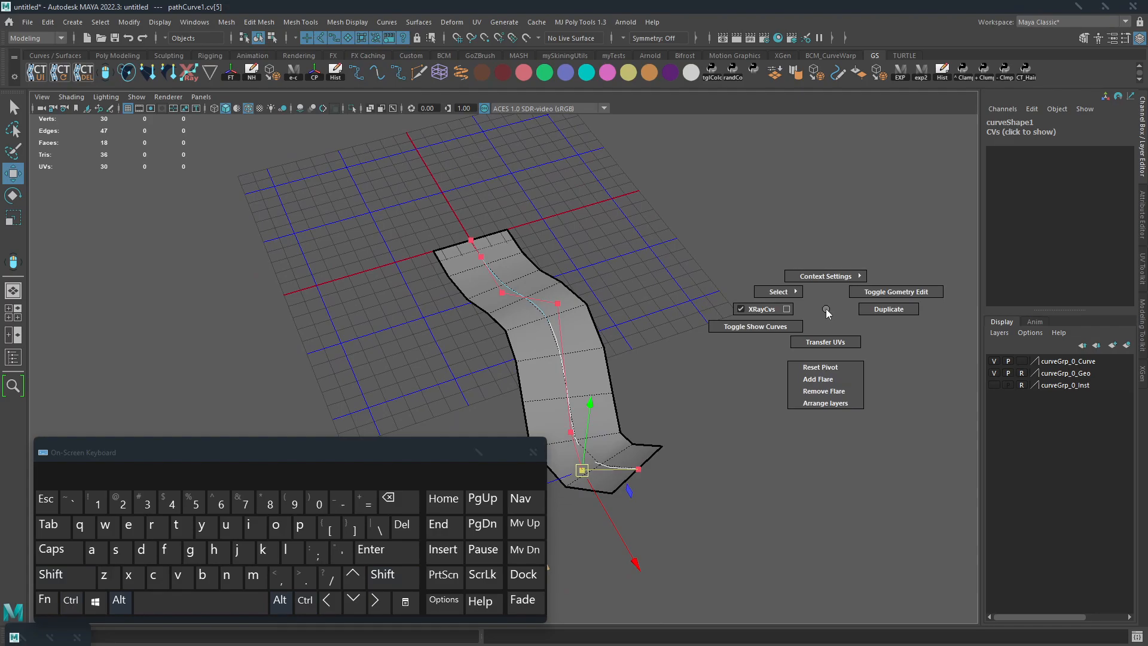
right_click(825, 309, "alt")
middle_click_drag(825, 309, 680, 309)
middle_click_drag(832, 333, 455, 350)
middle_click_drag(843, 351, 424, 354)
middle_click_drag(802, 398, 776, 333, "alt")
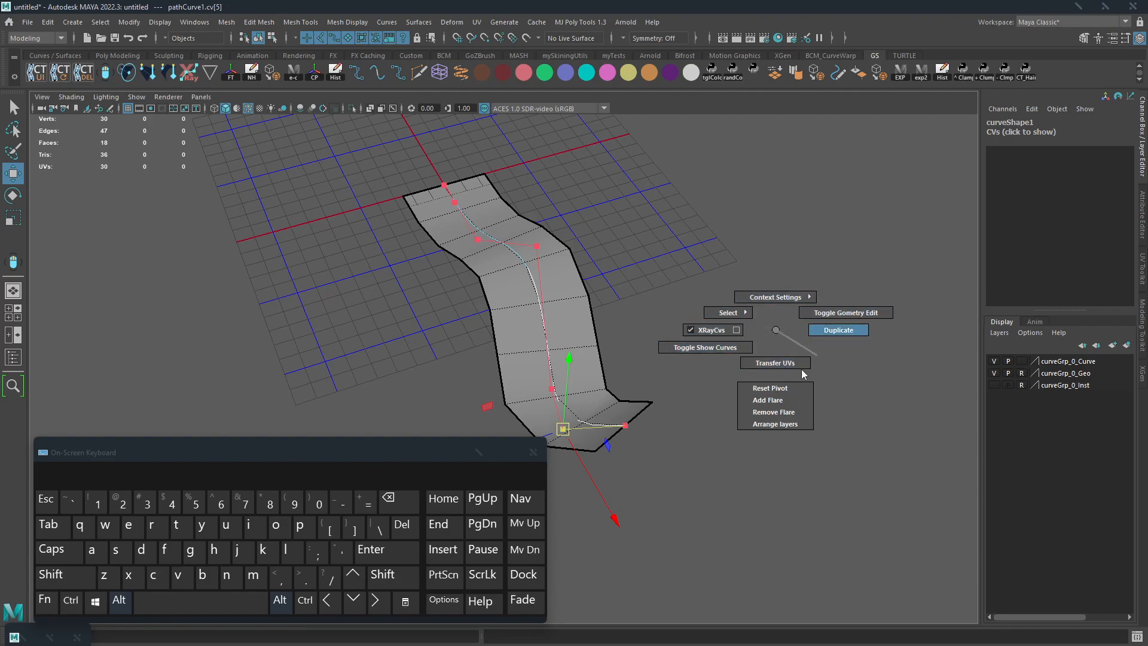
left_click(775, 331)
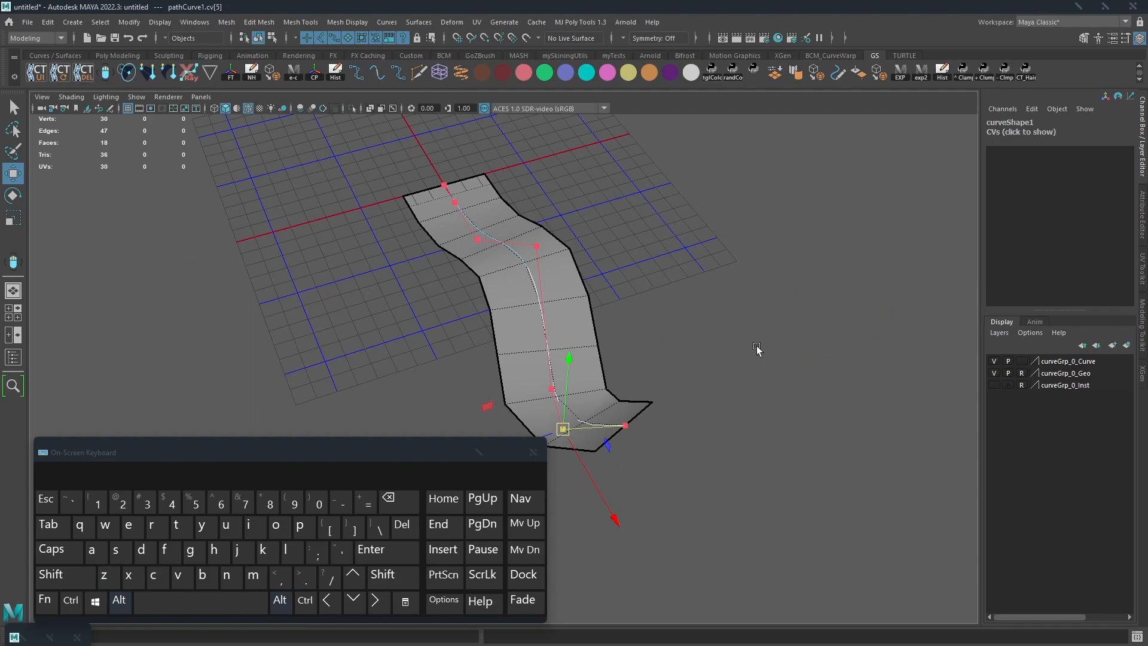
Step: Rotate the card's orientation around its curve and activate the ring tool to display manipulators along the card
left_click_drag(819, 379, 684, 375, "alt")
left_click_drag(821, 327, 823, 96)
left_click_drag(592, 365, 832, 282, "alt")
left_click_drag(850, 412, 848, 477)
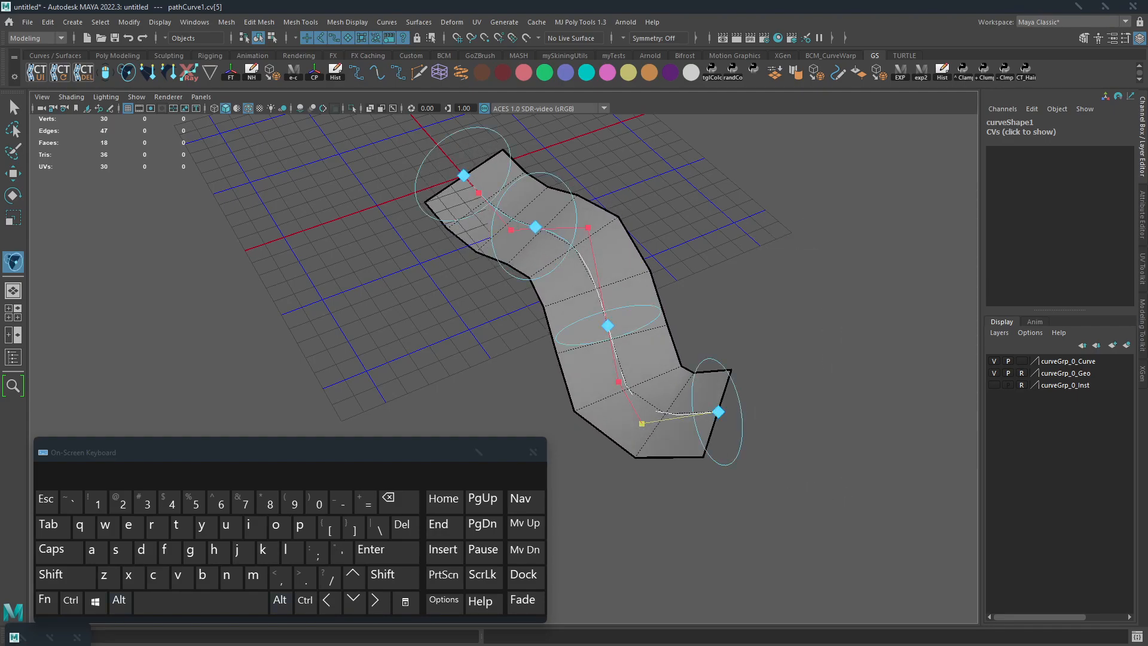
left_click_drag(362, 317, 566, 279, "alt")
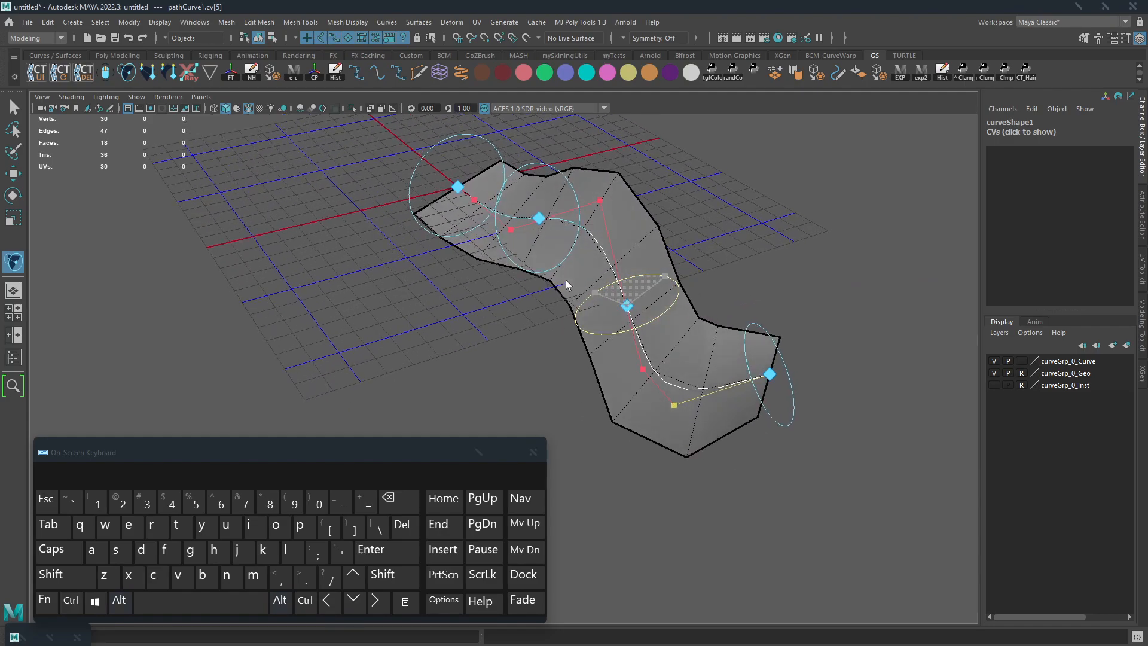
Step: Twist the card near its free end with the end ring manipulator and clear the selection
left_click_drag(756, 328, 872, 336)
right_click_drag(872, 335, 888, 180)
left_click(901, 468)
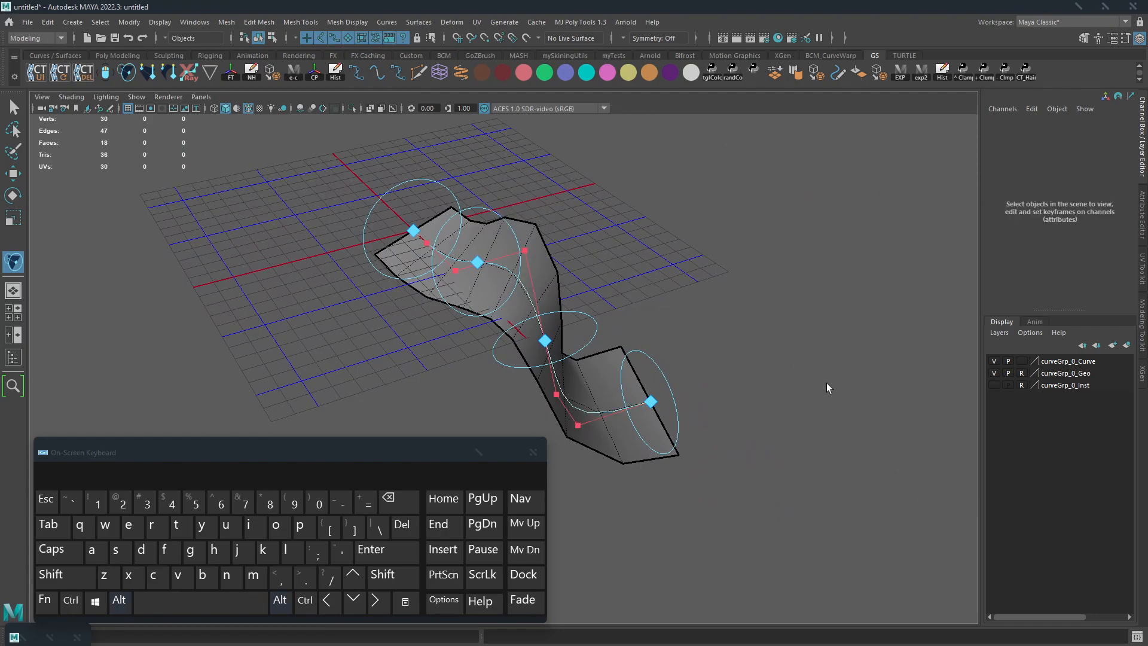
Step: Leave the ring tool and select the card's path curve with the Move tool active
left_click_drag(827, 382, 816, 419, "alt")
mouse_move(891, 430)
left_mouse_down()
mouse_move(625, 128)
mouse_move(512, 385)
mouse_move(730, 394)
mouse_move(750, 372)
left_mouse_up()
left_click(852, 242)
left_click_drag(697, 325, 735, 300, "alt")
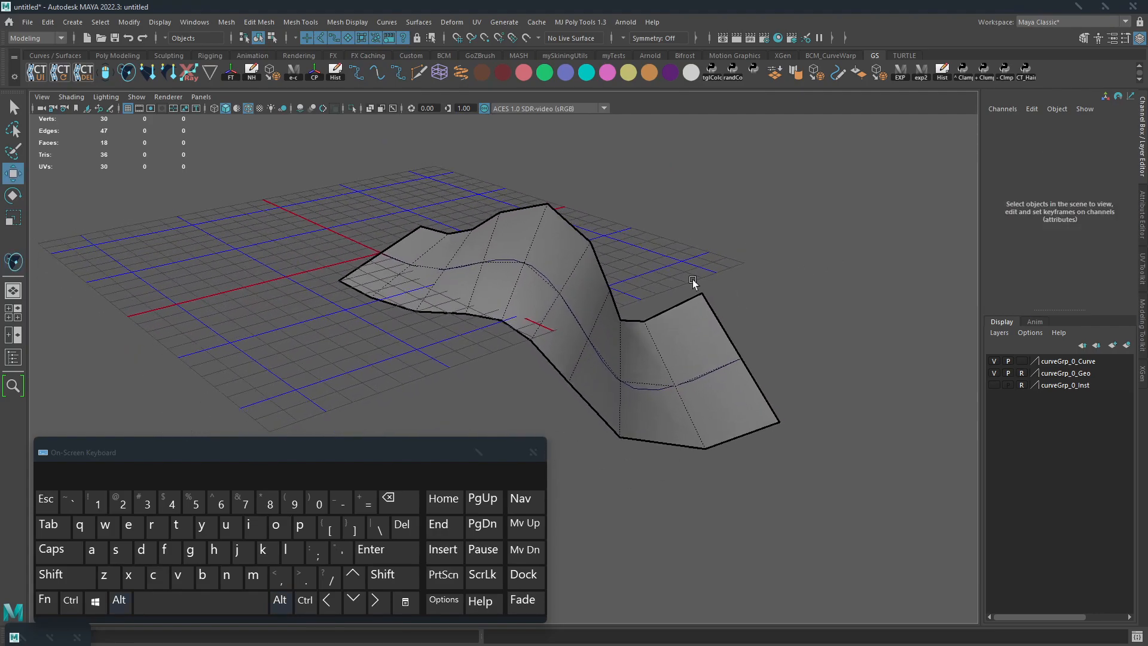
left_click(694, 356)
key("w")
middle_click_drag(780, 298, 785, 364, "alt")
right_click_drag(780, 257, 731, 190, "alt")
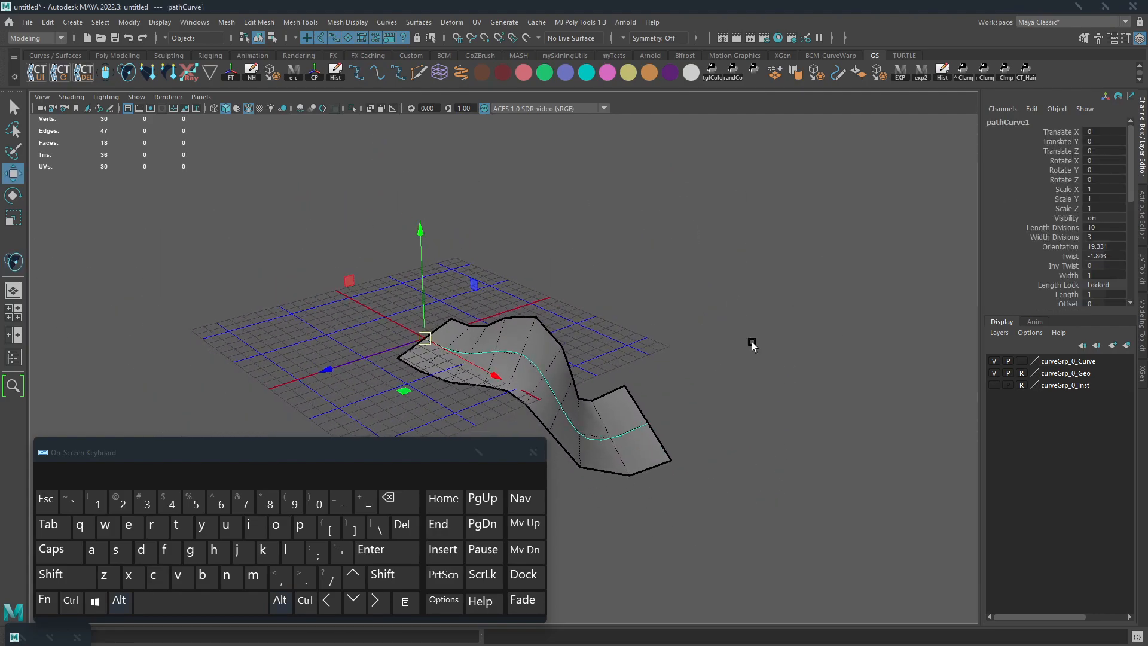
middle_click_drag(758, 356, 721, 280, "alt")
left_click_drag(702, 297, 803, 339, "alt")
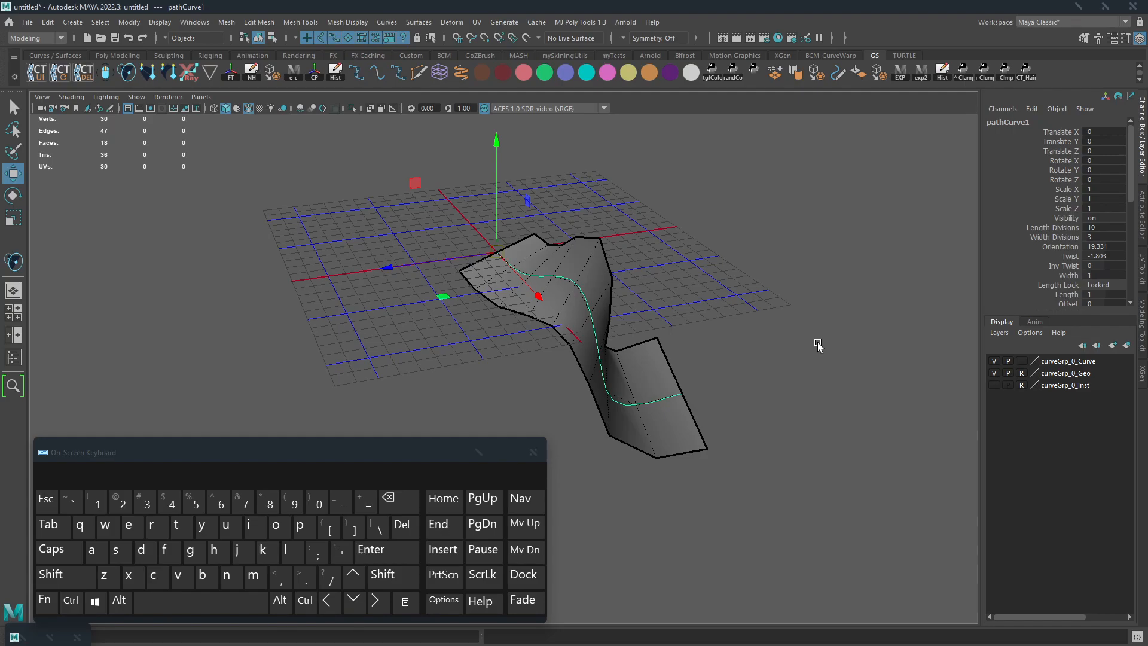
left_click_drag(658, 344, 717, 463, "alt")
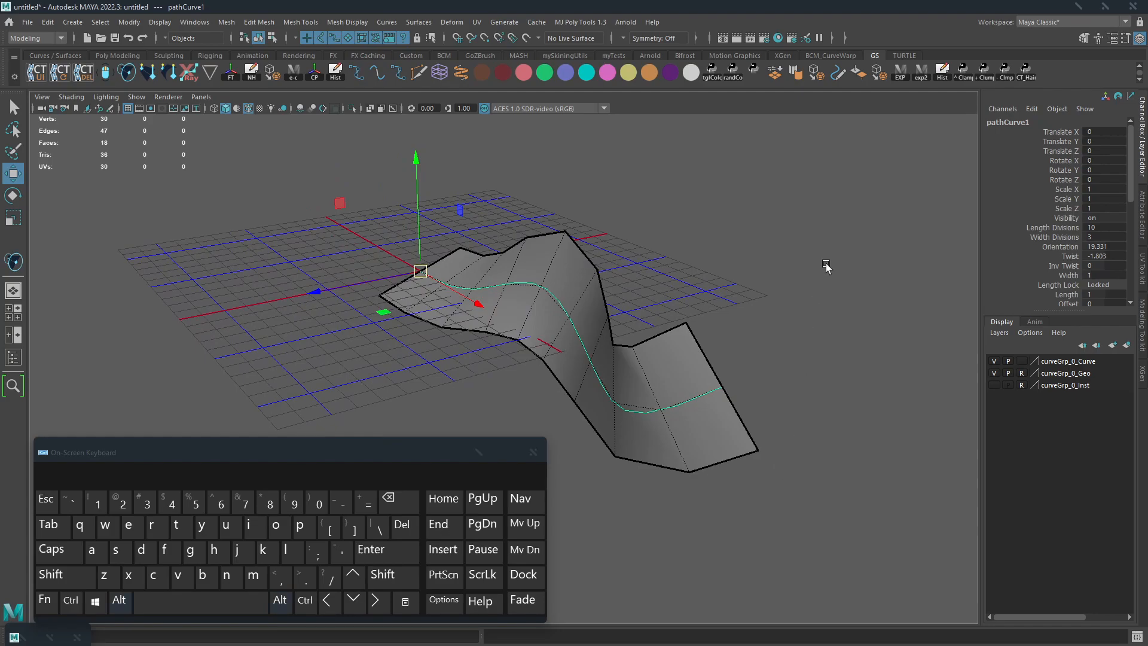
Step: Bring up the maya and Bcm folder windows and select the BCM_GSCurvetoolsHelpers folder in Bcm
key("alt+Tab")
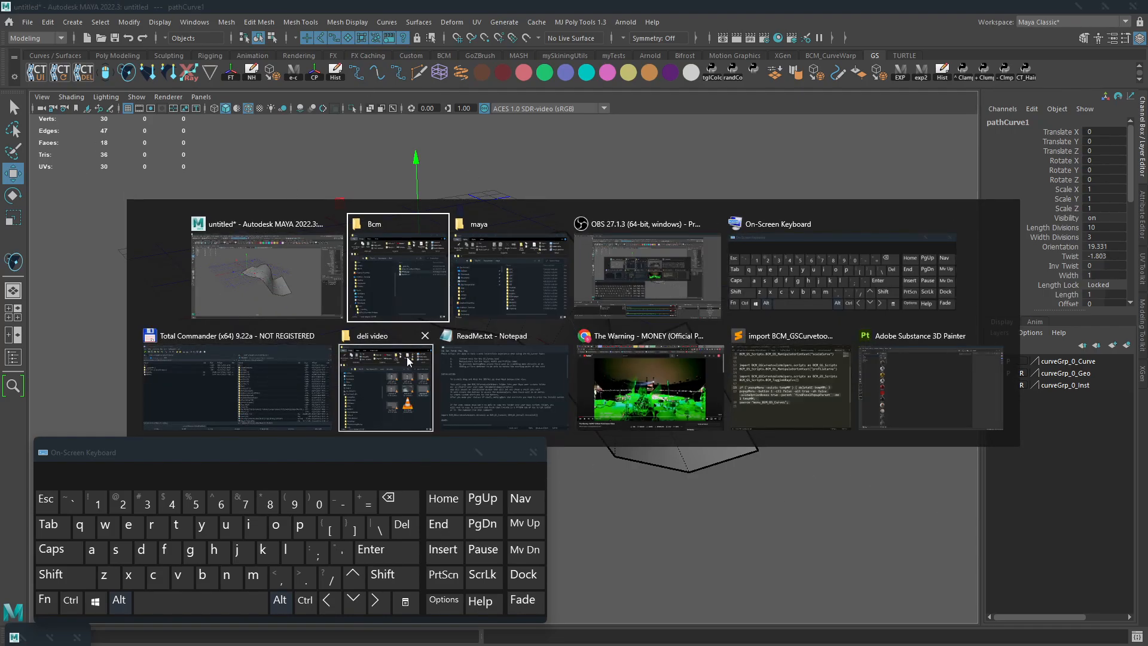
left_click(528, 289)
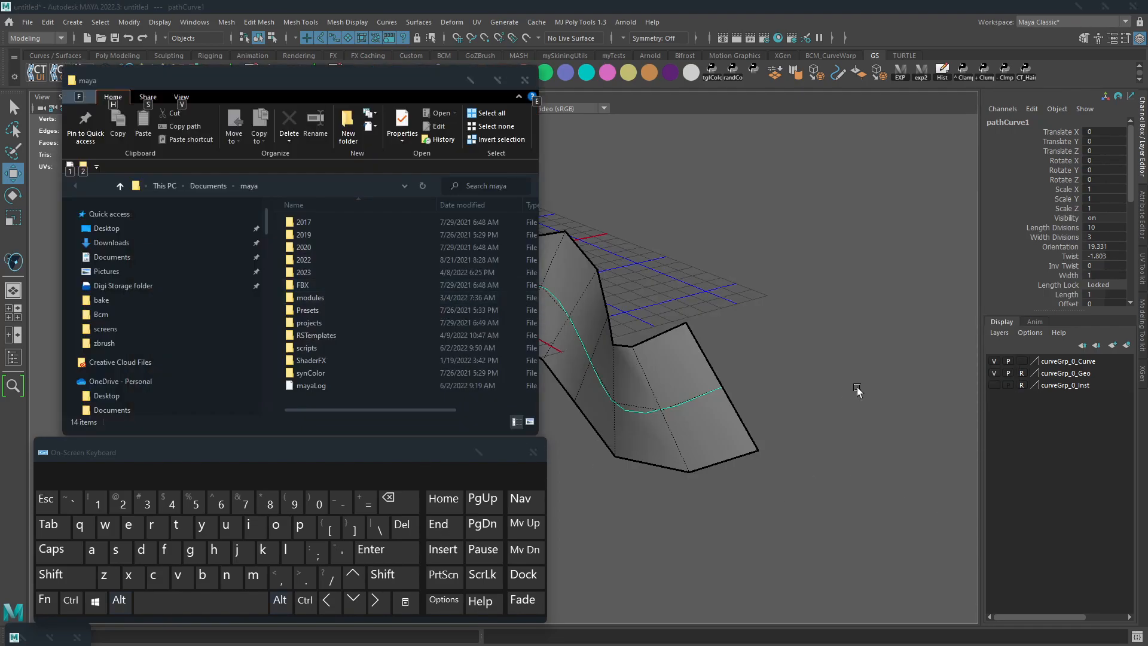
key("alt+Tab")
key("alt+Tab")
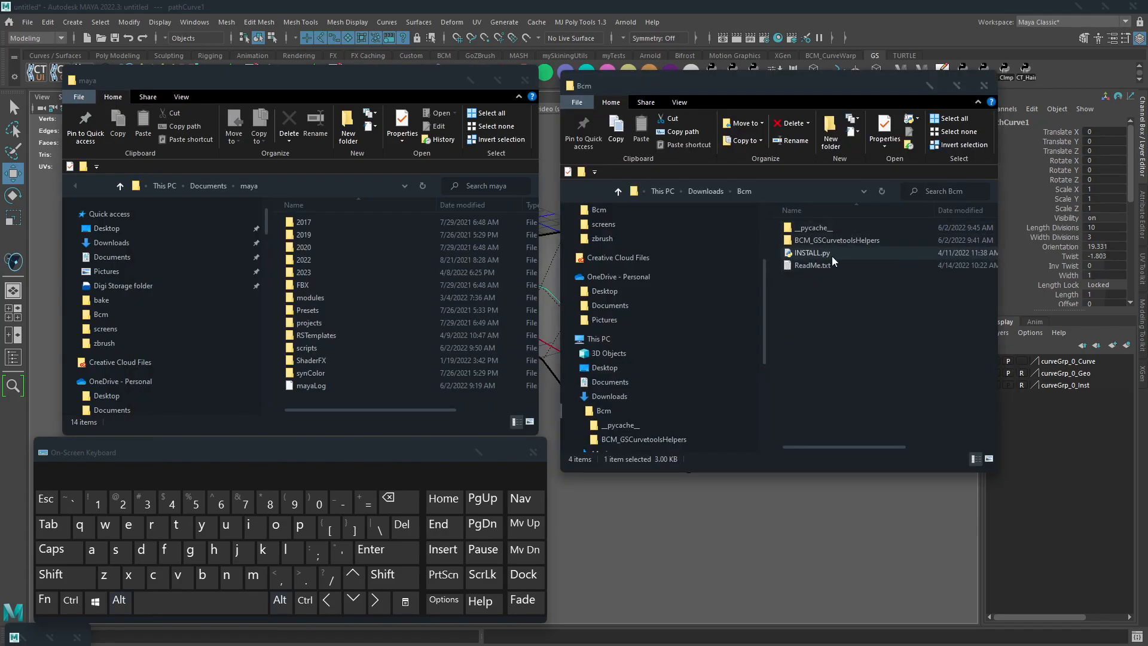
left_click(874, 239)
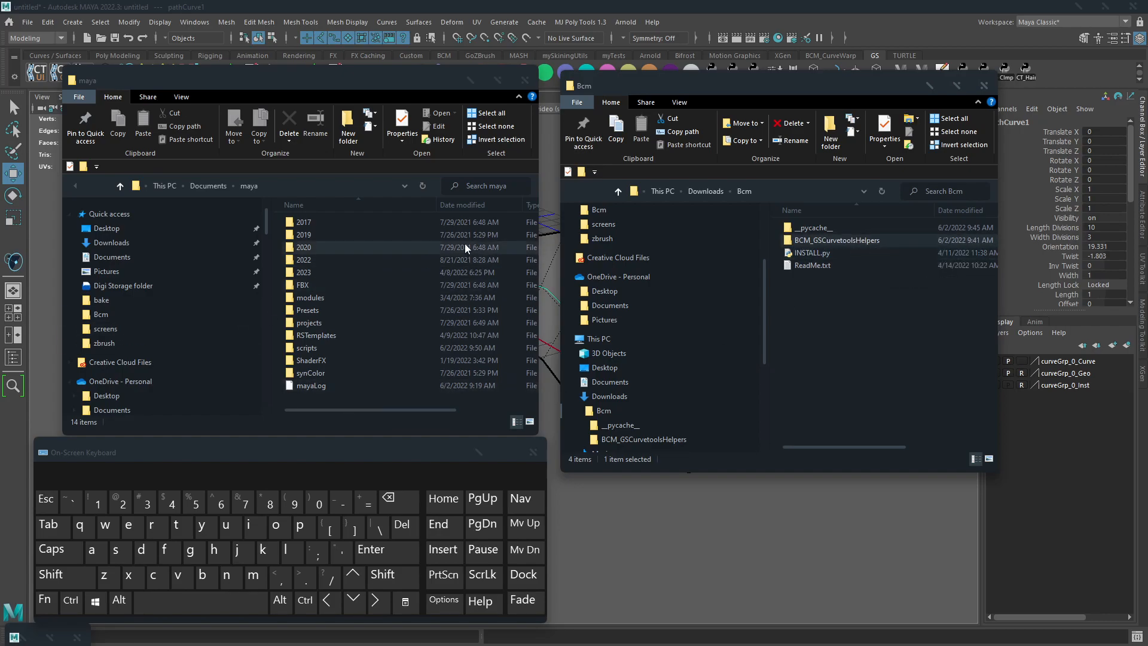
Step: Open the scripts folder inside Documents > maya in the other File Explorer window
left_click(122, 257)
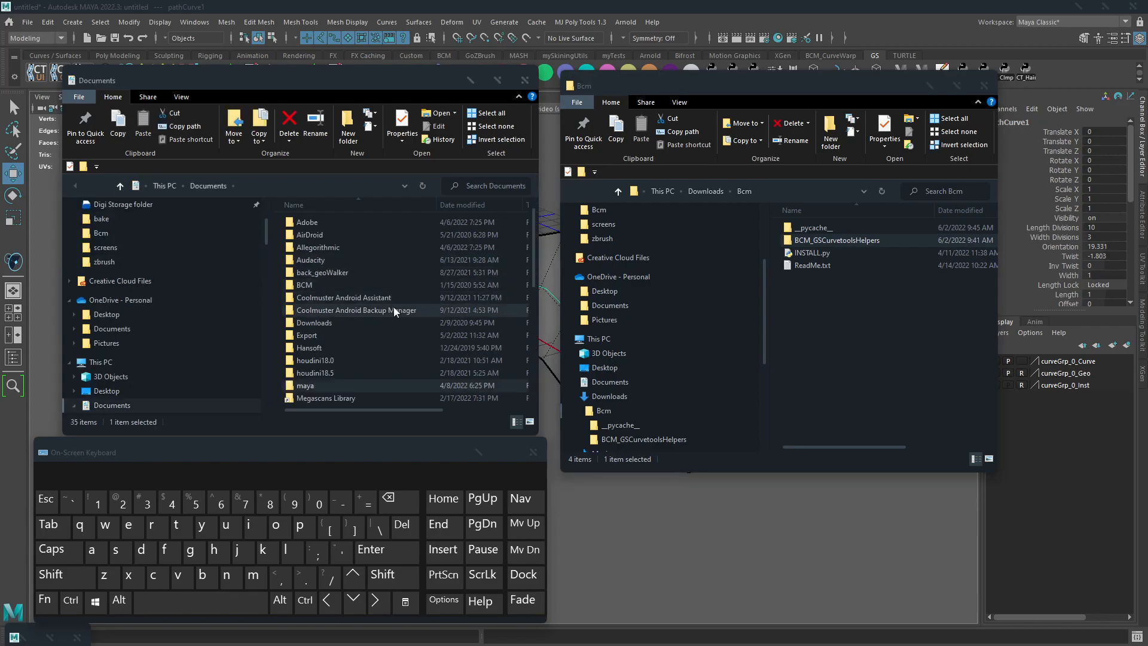
double_click(313, 386)
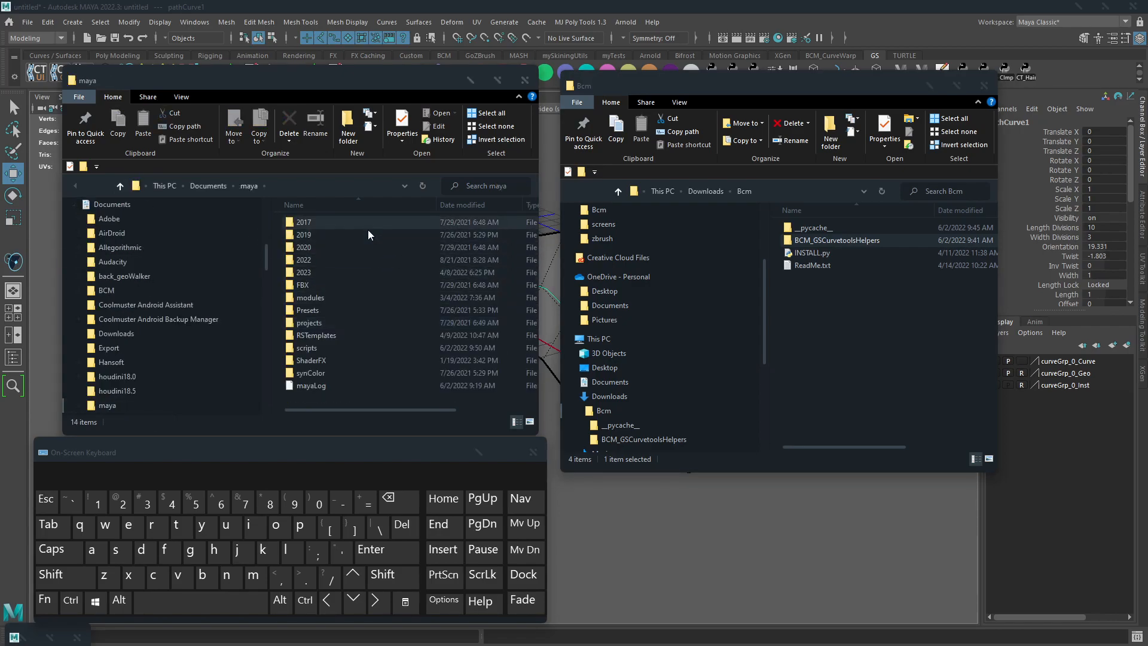
double_click(310, 348)
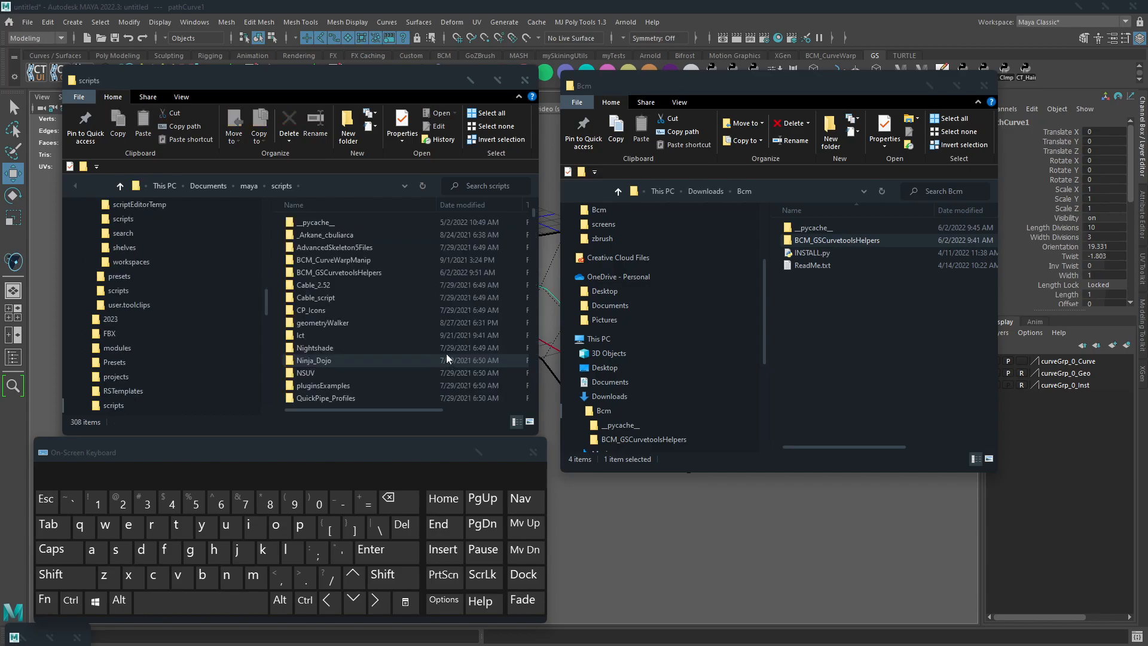
left_click(856, 351)
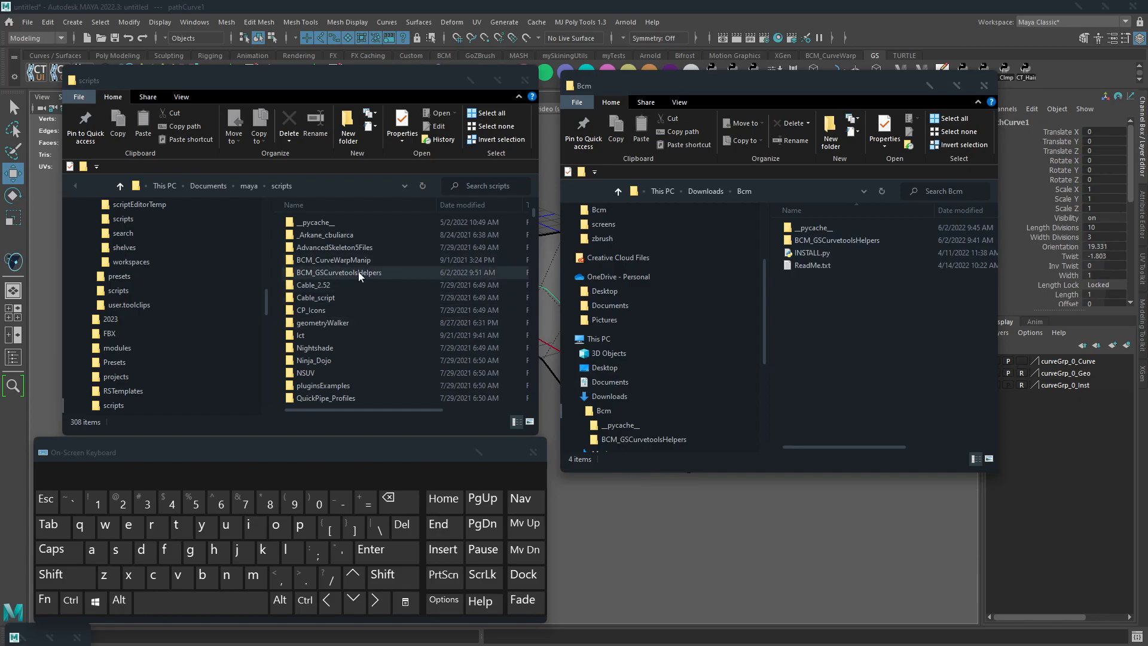
Step: Copy the BCM_GSCurvetoolsHelpers folder from the Bcm download folder
left_click(813, 241)
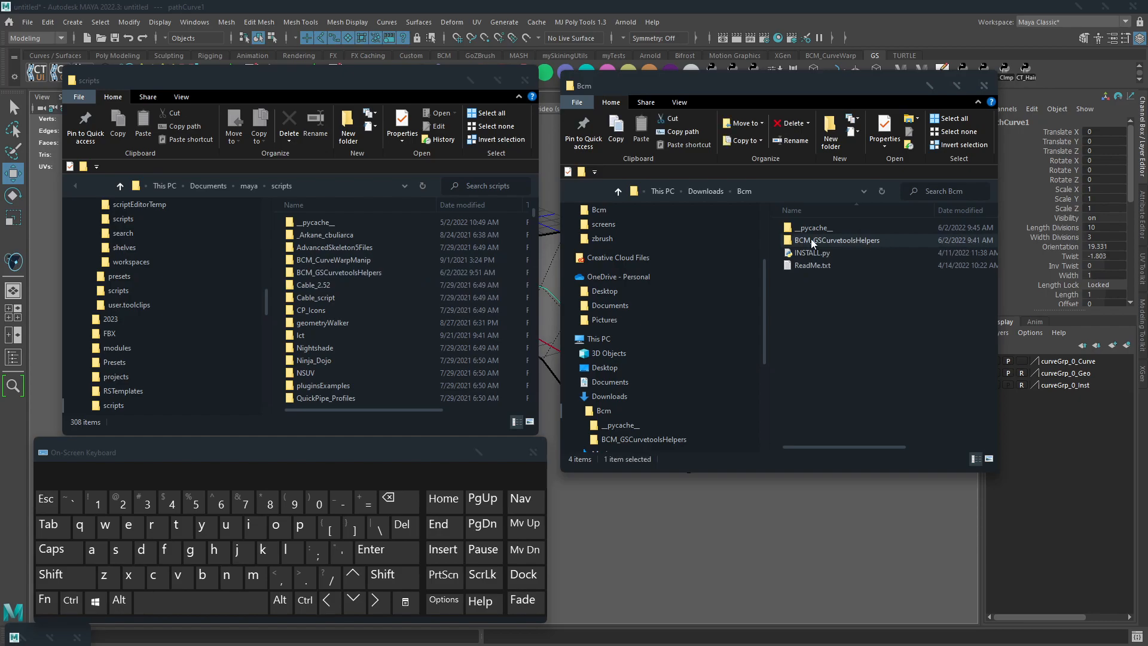
right_click(874, 239)
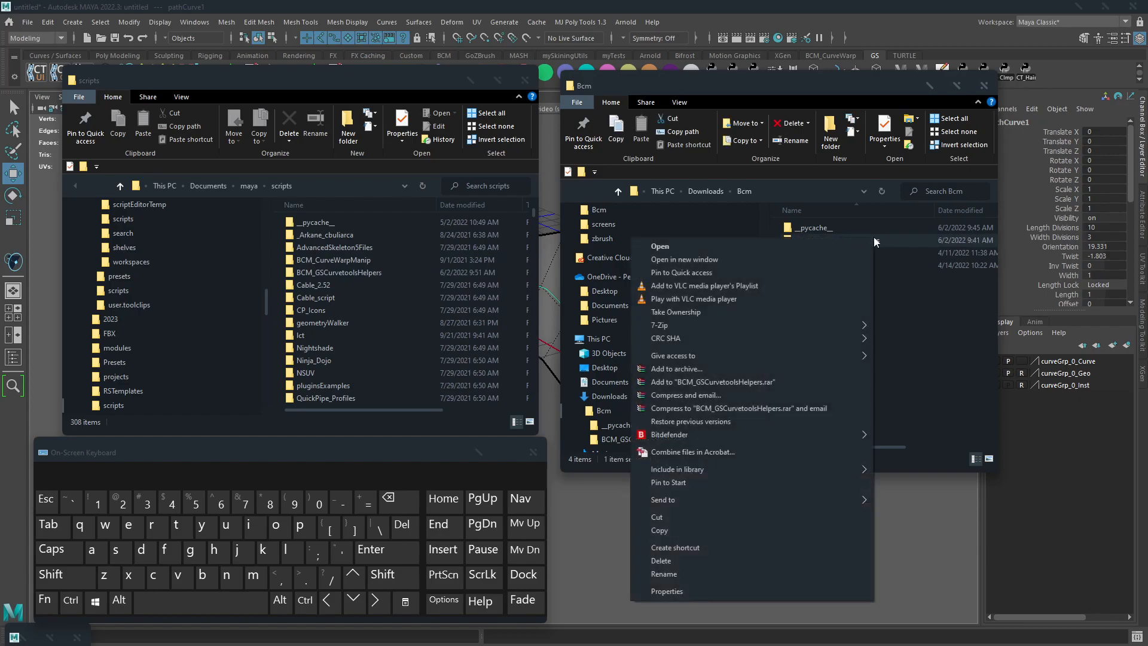
left_click(723, 529)
left_click(878, 365)
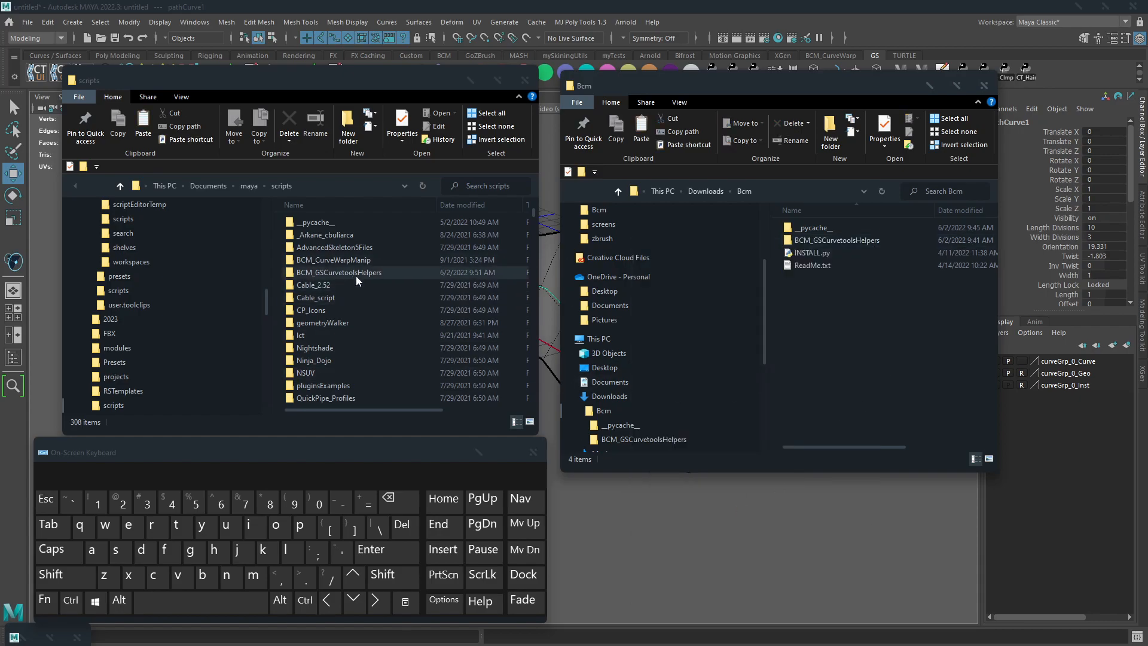
left_click(326, 273)
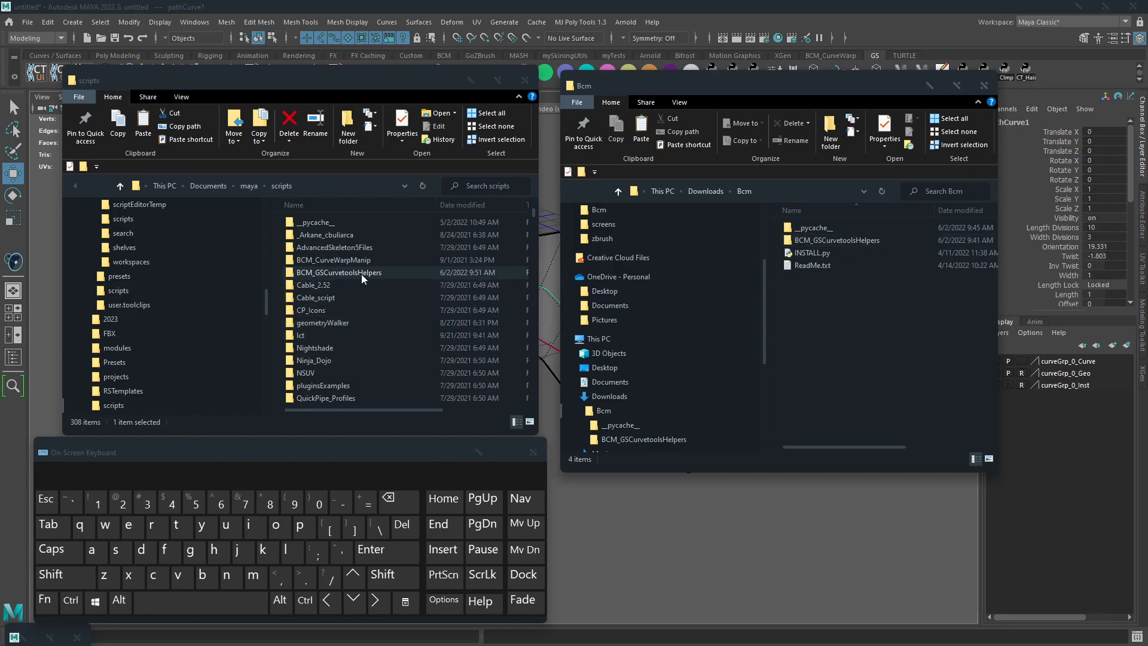
left_click(874, 242)
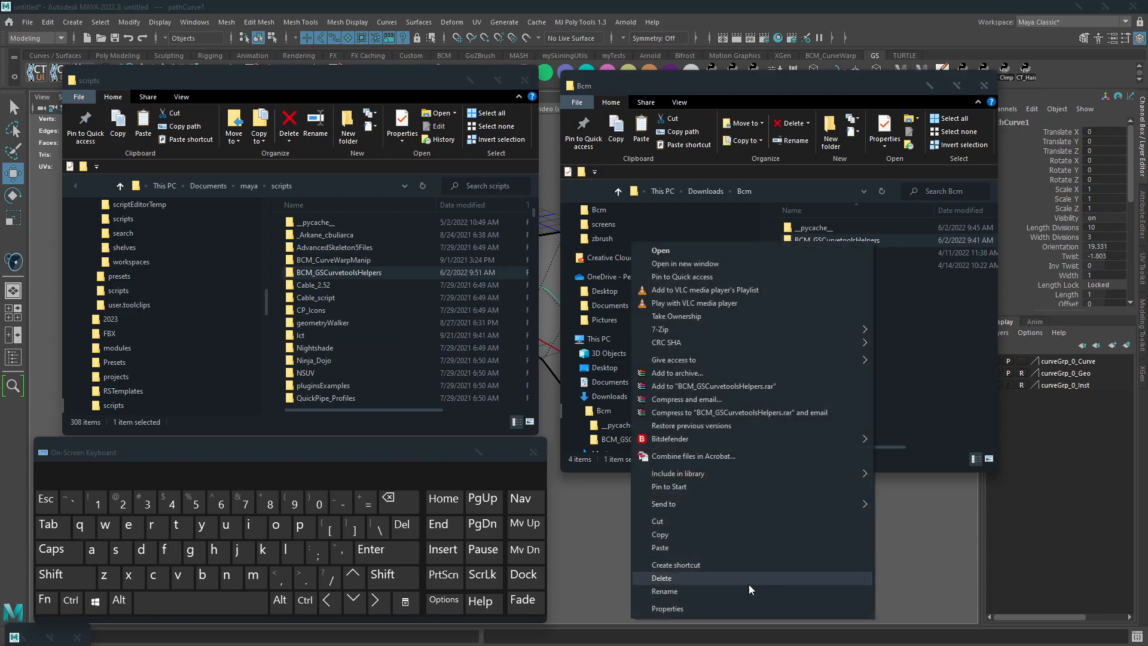
left_click(750, 537)
Step: Remove the existing BCM_GSCurvetoolsHelpers folder from Maya's scripts folder and paste the copied one in its place
left_click_drag(348, 274, 622, 382)
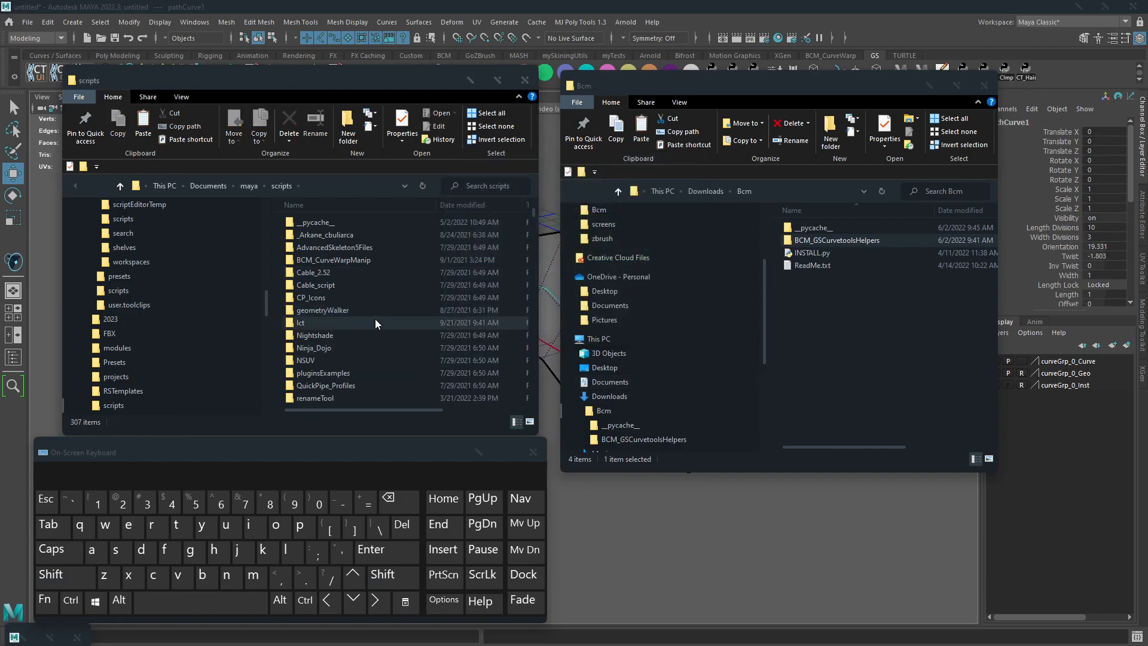
right_click(375, 318)
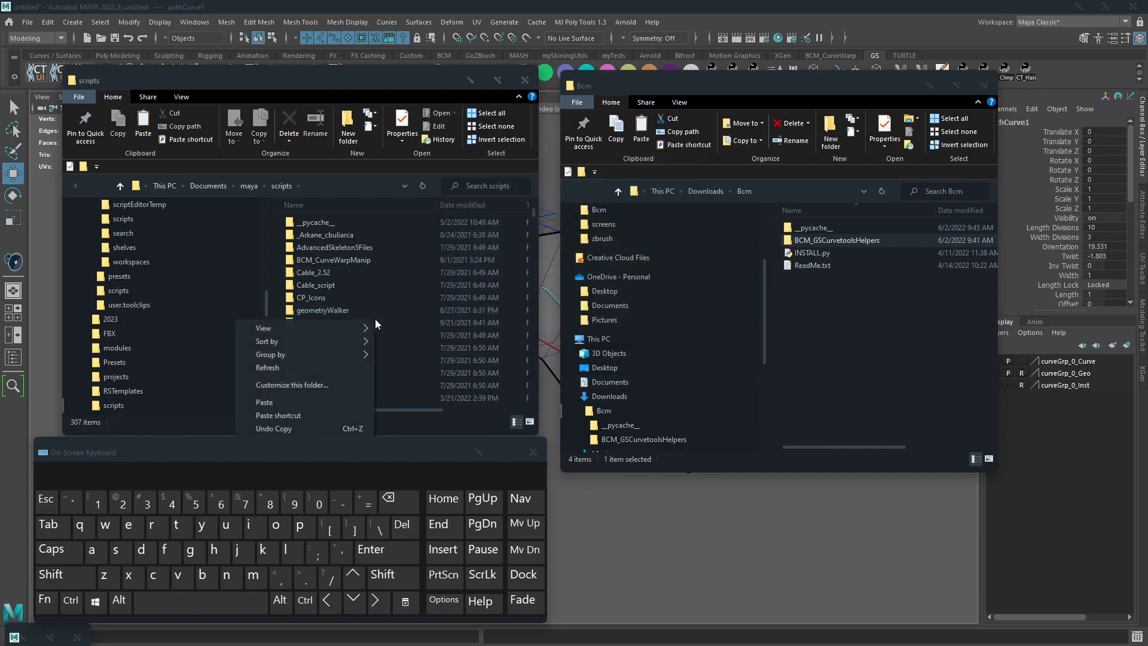
left_click(318, 404)
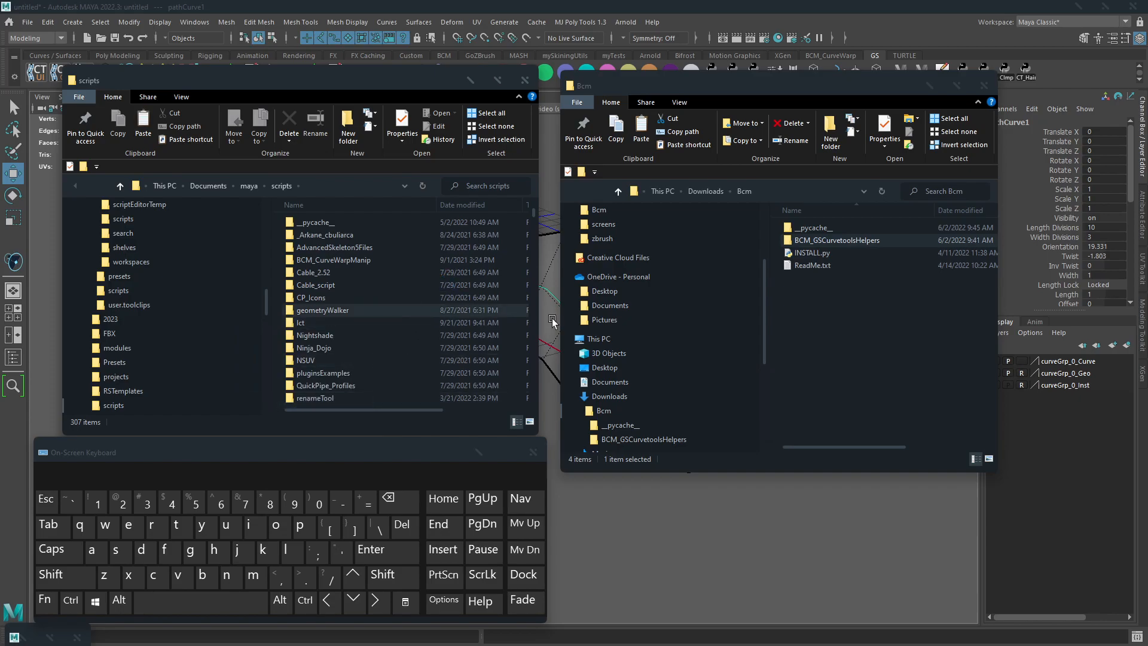
left_click_drag(534, 388, 538, 199)
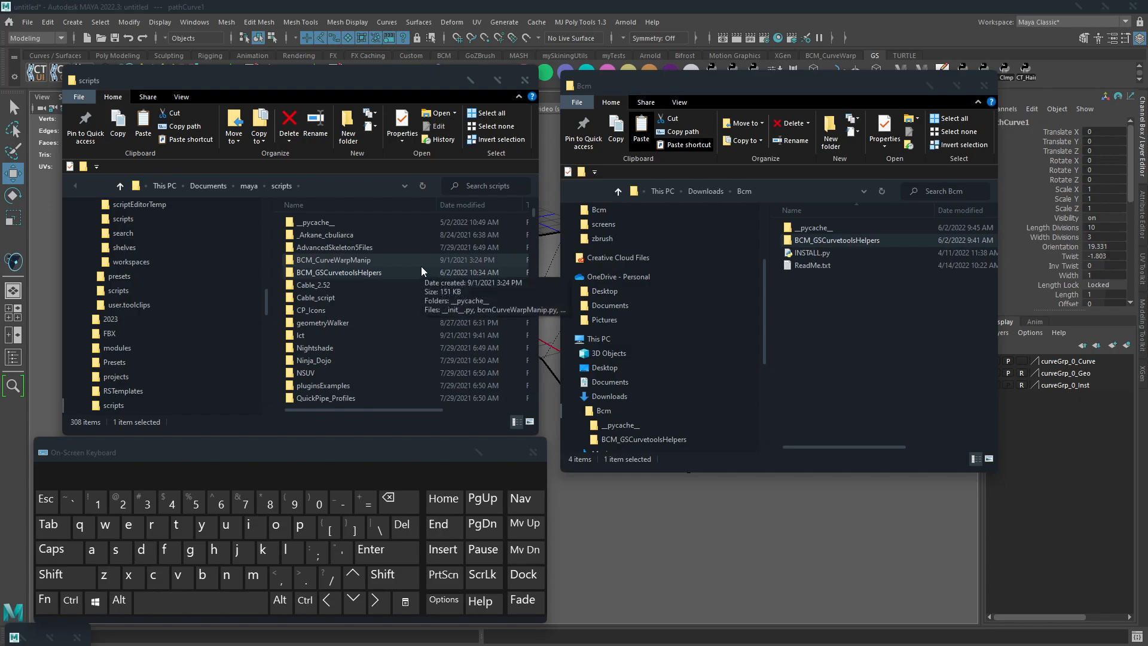
left_click(857, 393)
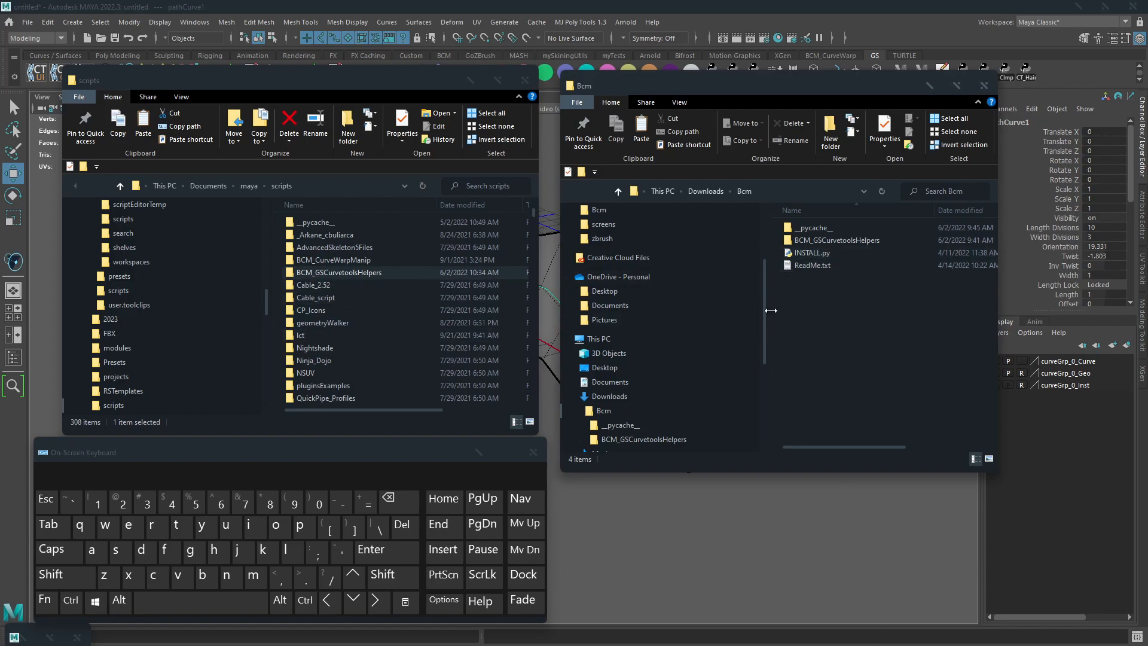
Step: Drop INSTALL.py from the Bcm folder onto the Maya viewport to run the installer, and switch back to Maya
left_click(838, 265)
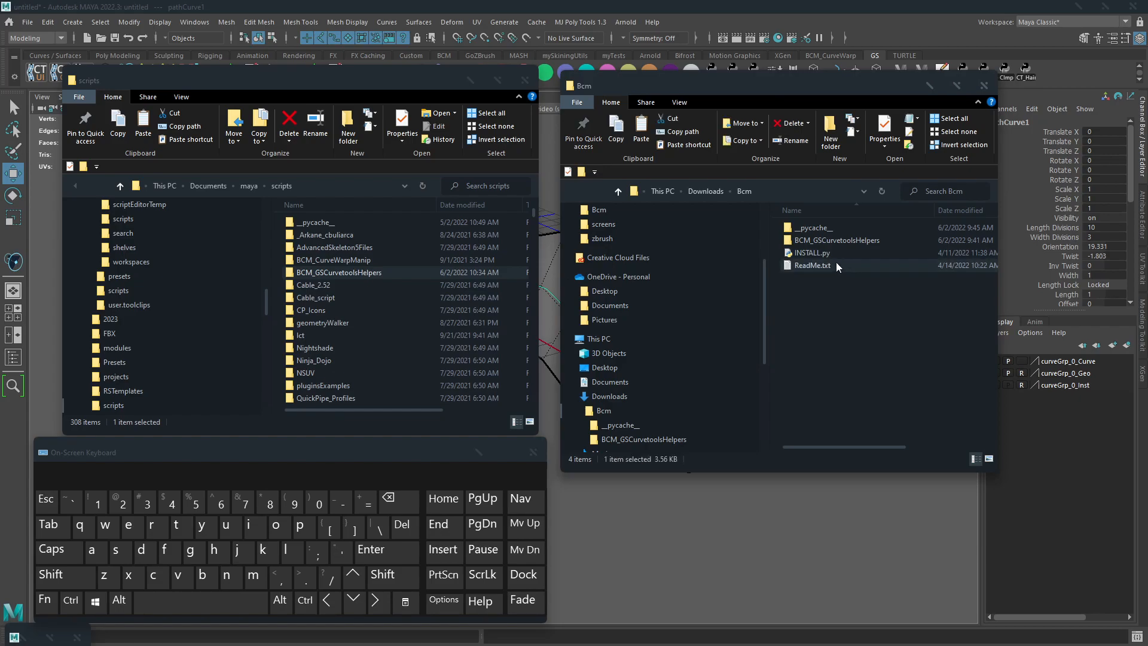
left_click(824, 351)
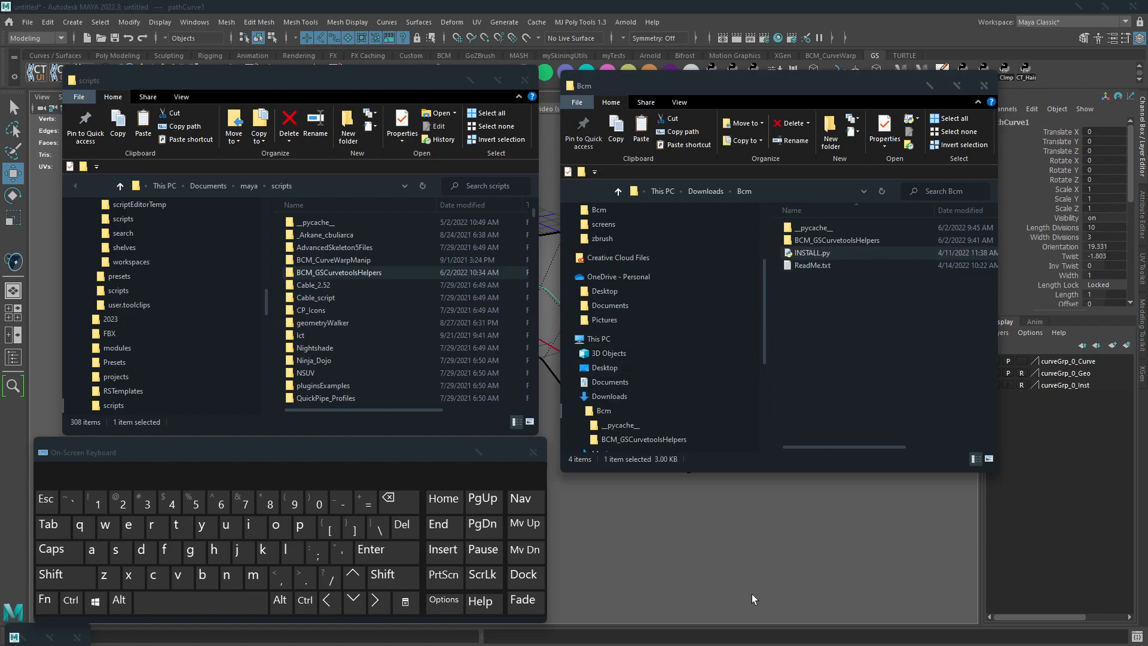
left_click_drag(814, 257, 764, 532)
left_click(881, 369)
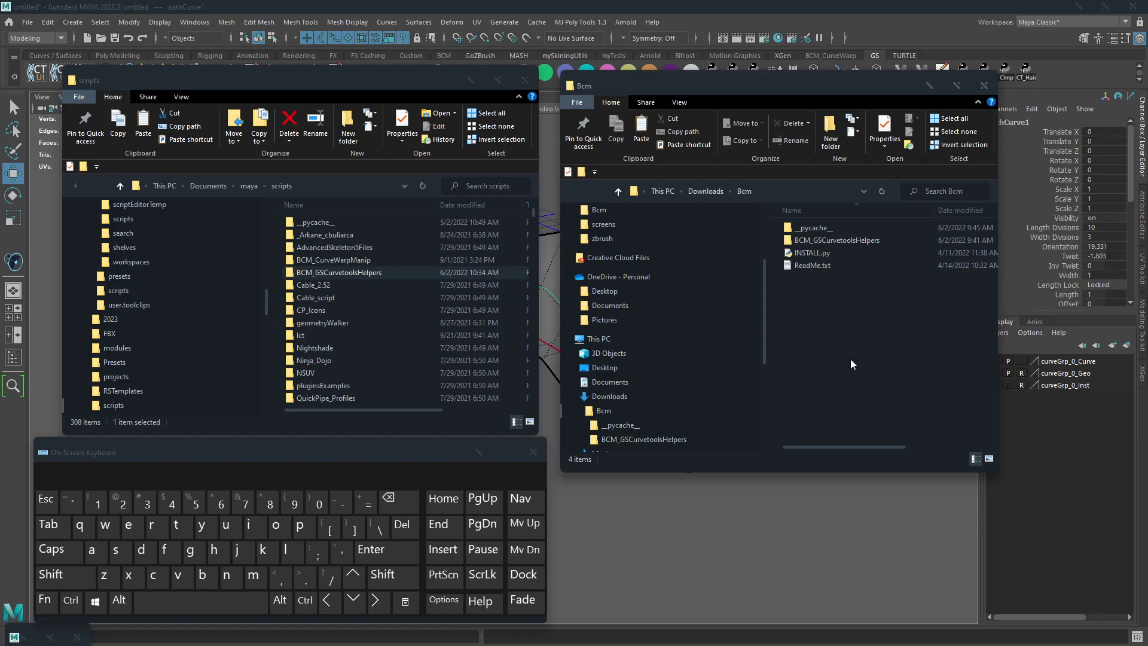
left_click(704, 4)
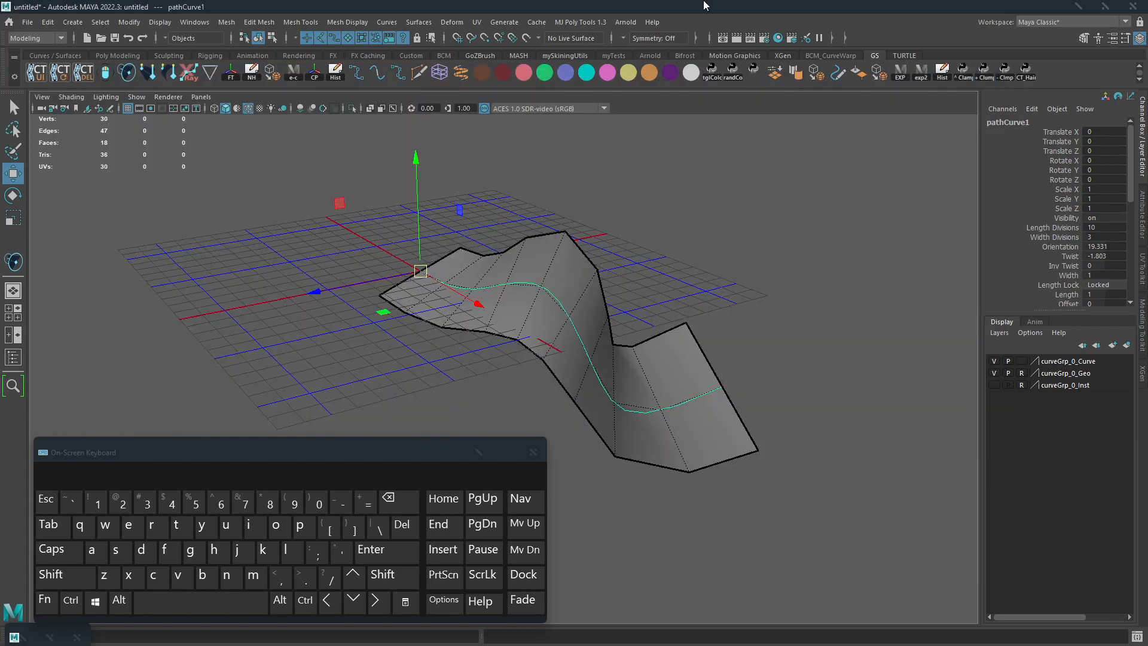
left_click(200, 24)
mouse_move(256, 154)
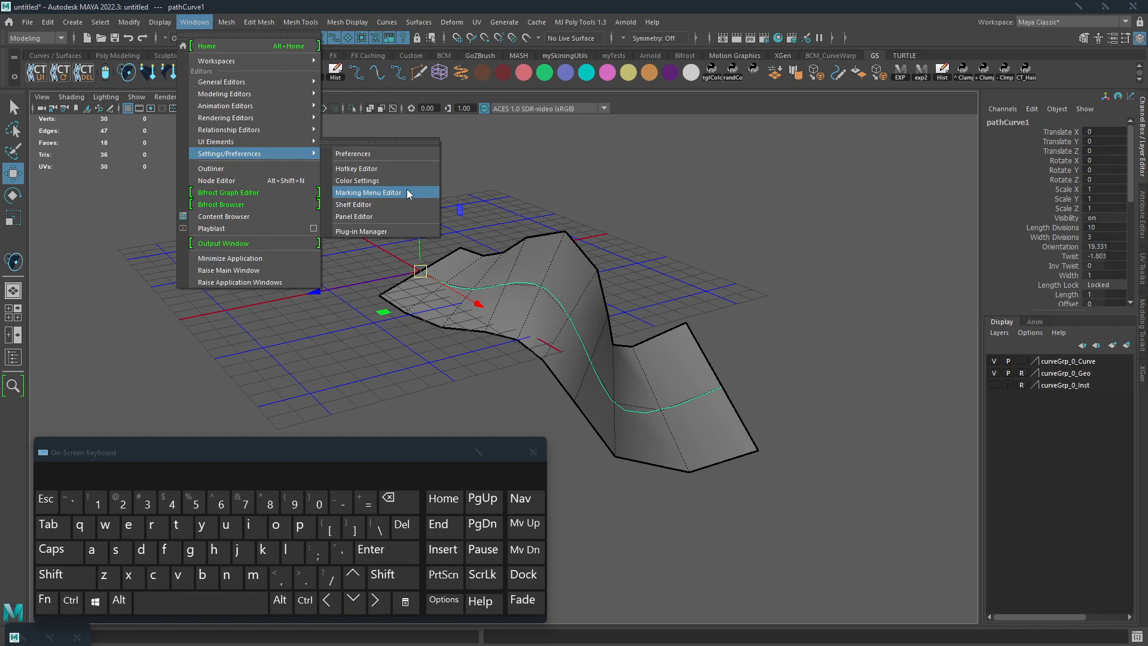
left_click(406, 192)
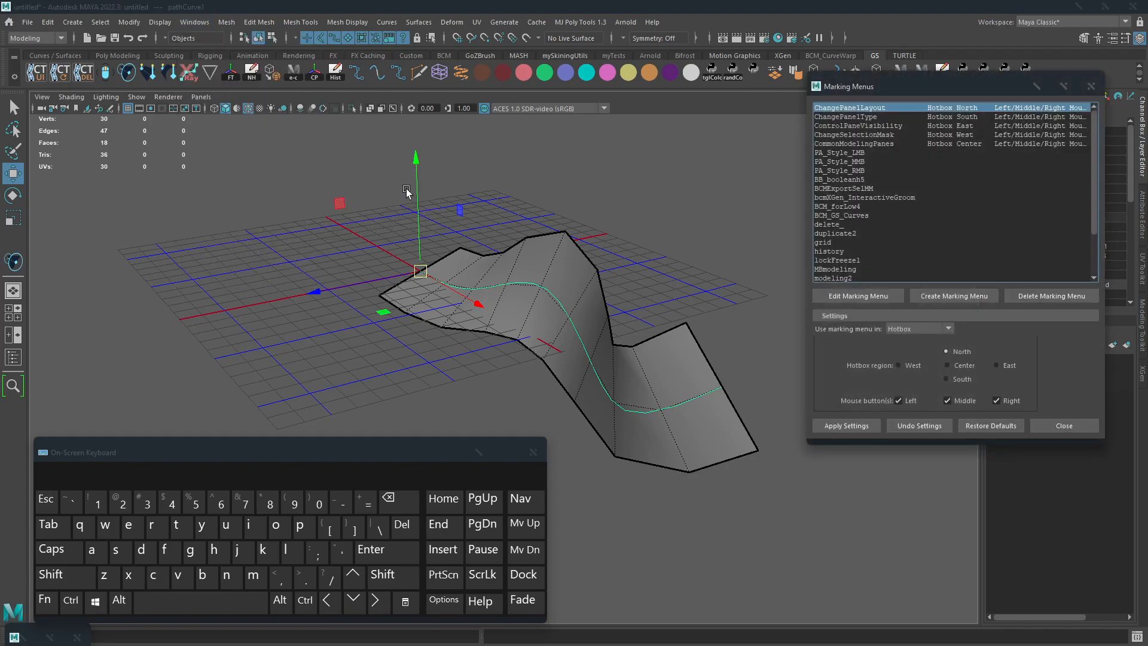
left_click(1091, 86)
Step: Open the Hotkey Editor clear of the on-screen keyboard and show its Runtime Command Editor
left_click(194, 23)
mouse_move(204, 156)
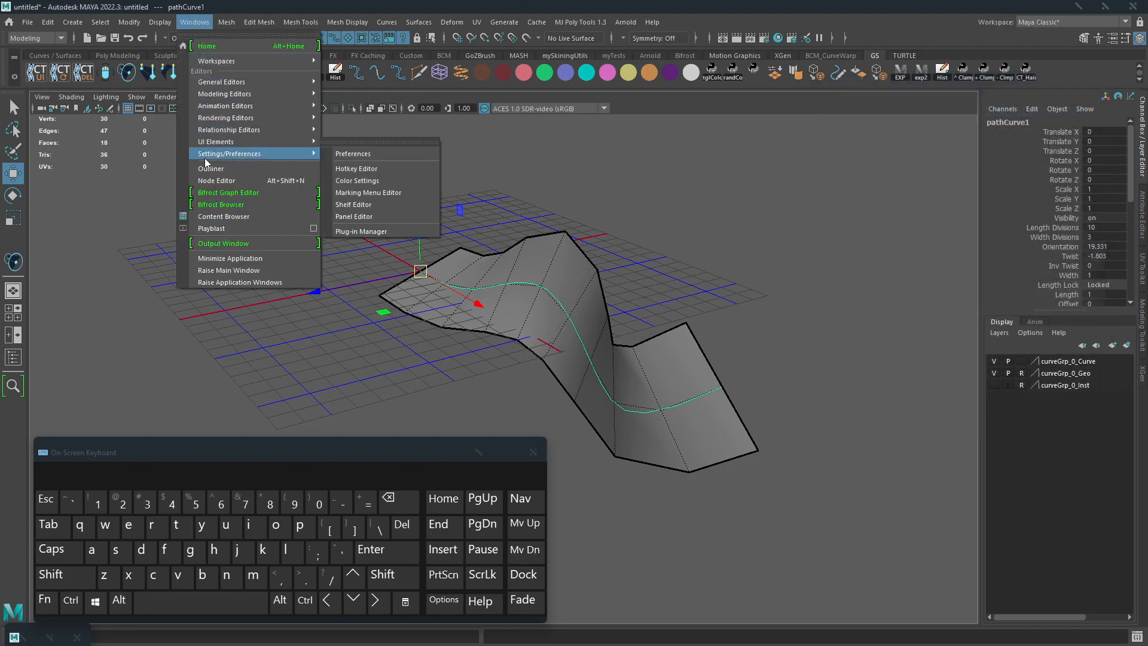
left_click(360, 170)
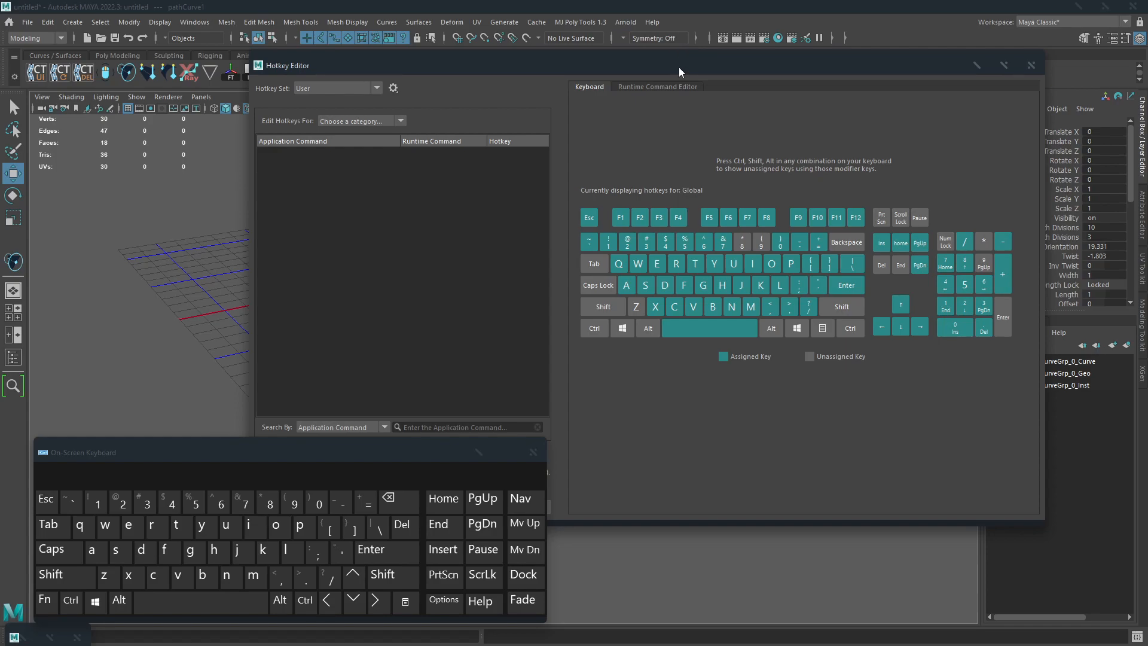
left_click_drag(679, 68, 744, 47)
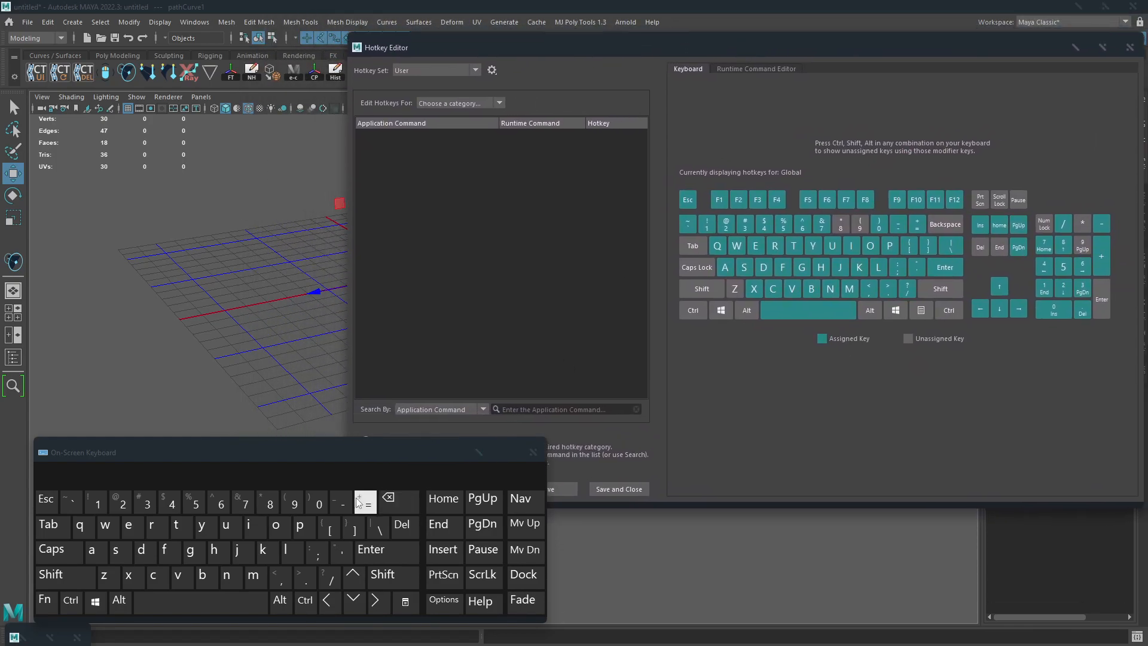
left_click_drag(422, 455, 0, 446)
left_click_drag(893, 47, 715, 108)
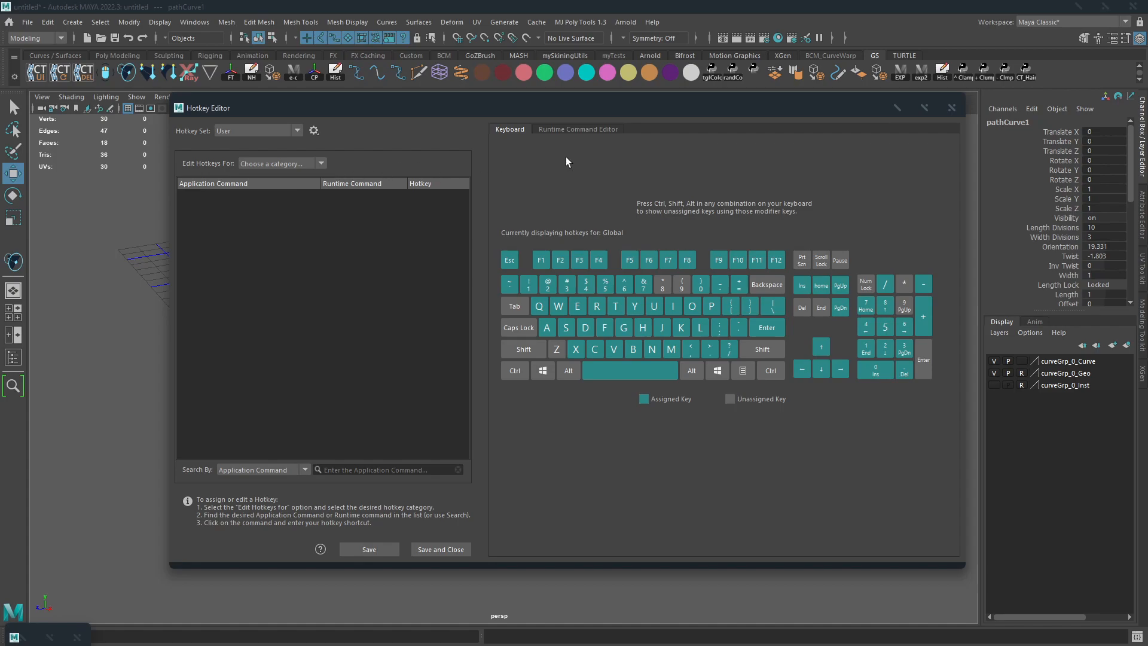
left_click(584, 129)
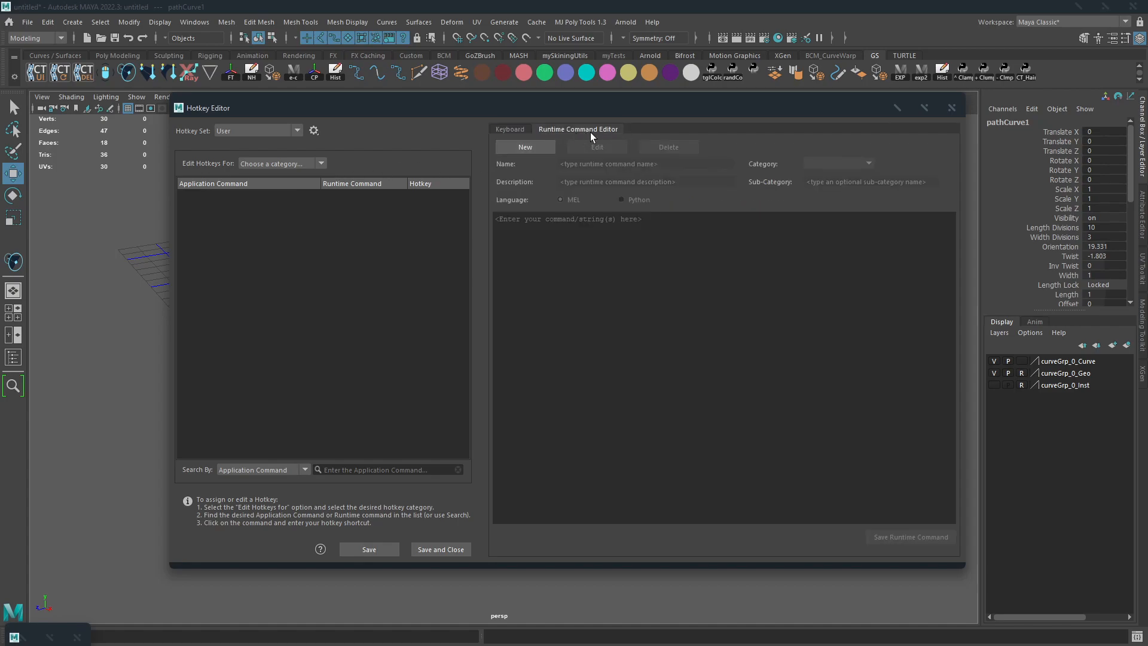
Step: Search the Hotkey Editor's application commands for BCM
left_click(251, 384)
left_click(353, 471)
type("BCM")
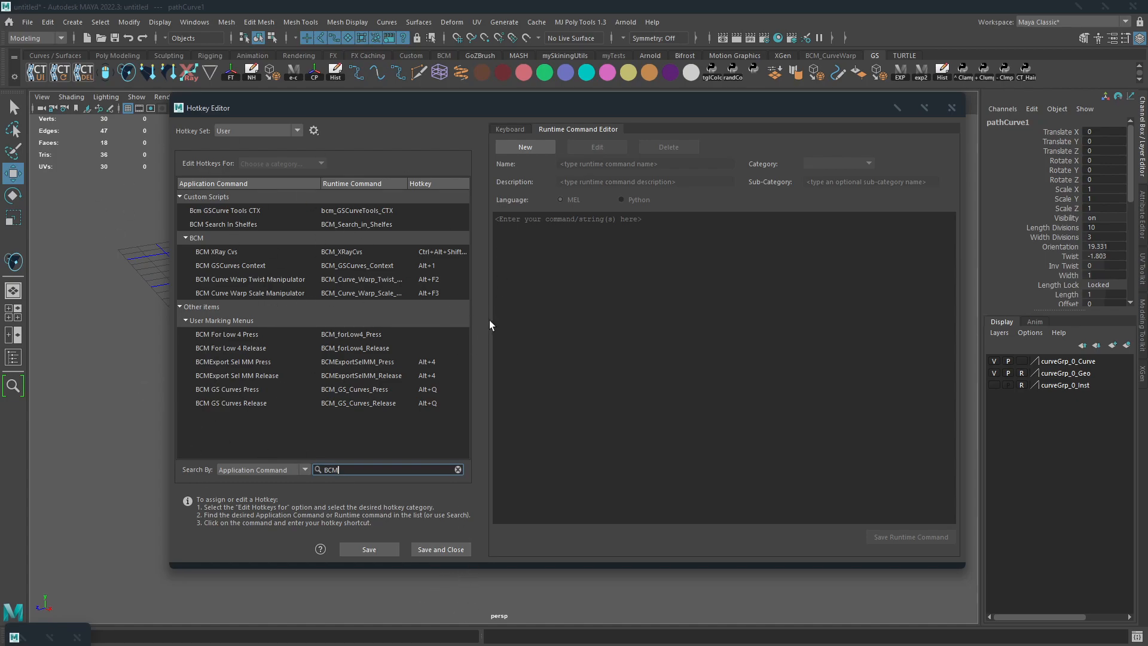
Step: Clear the existing hotkeys of BCM XRay Cvs, BCM GSCurves Context and the Curve Warp Twist and Scale Manipulators
left_click_drag(629, 111, 638, 114)
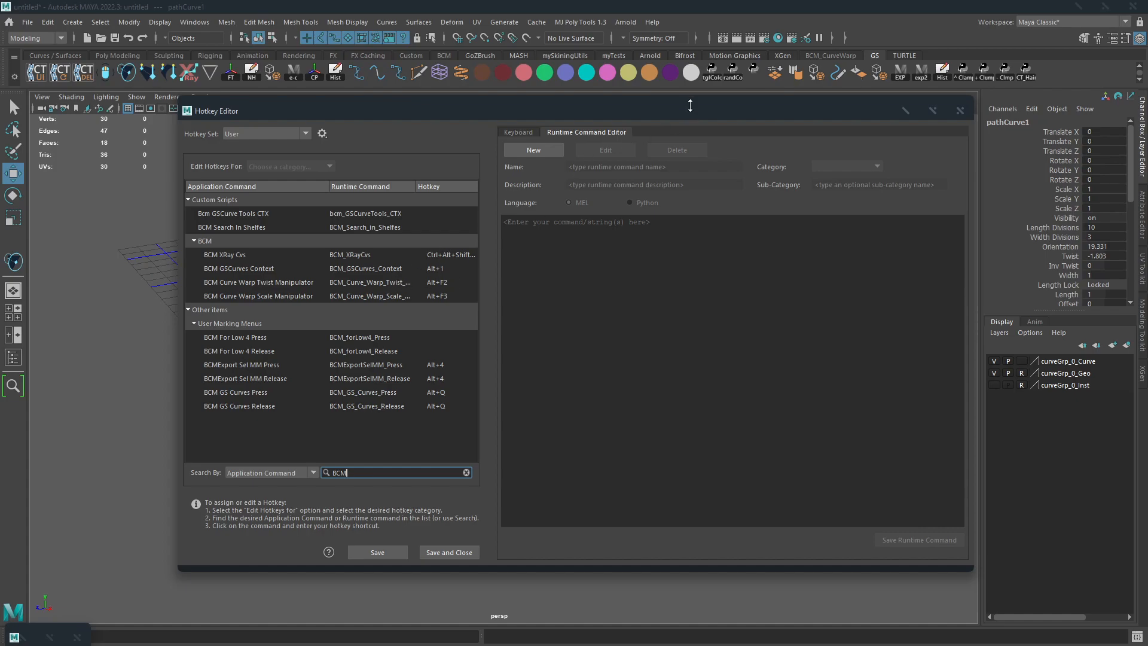
left_click_drag(690, 105, 689, 108)
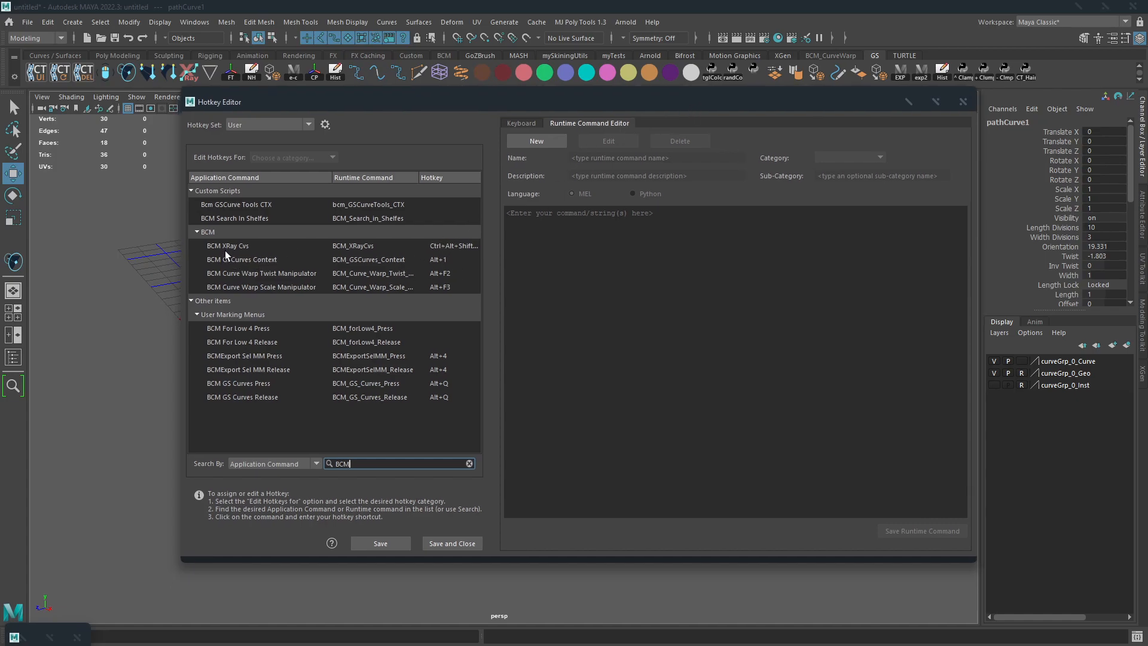
left_click(458, 245)
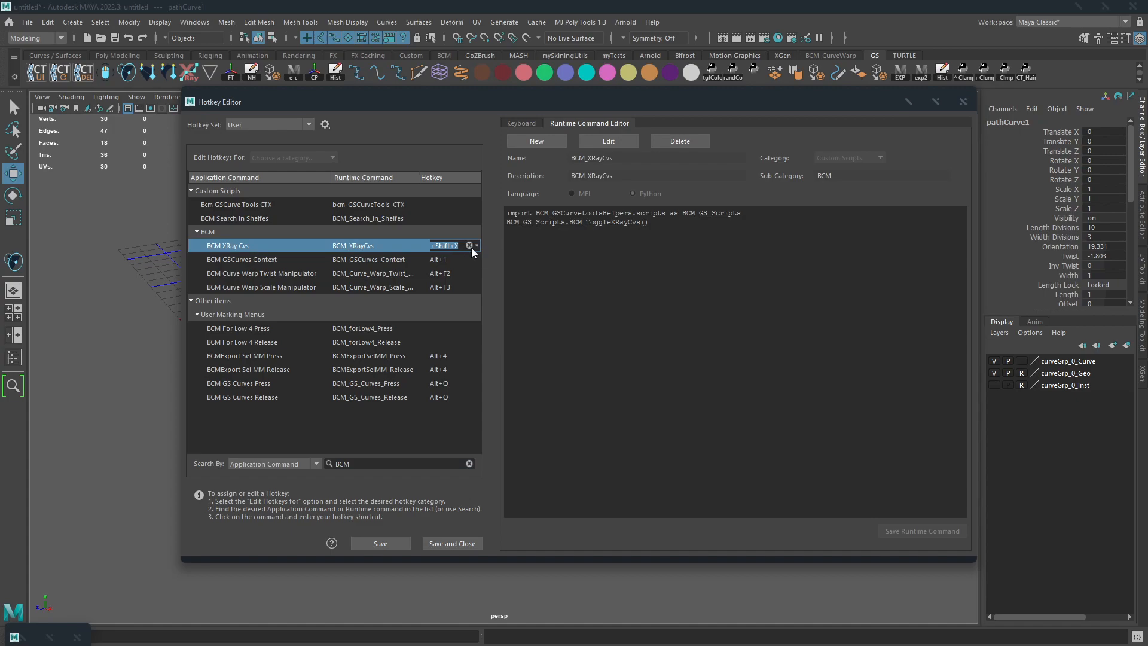
left_click(440, 259)
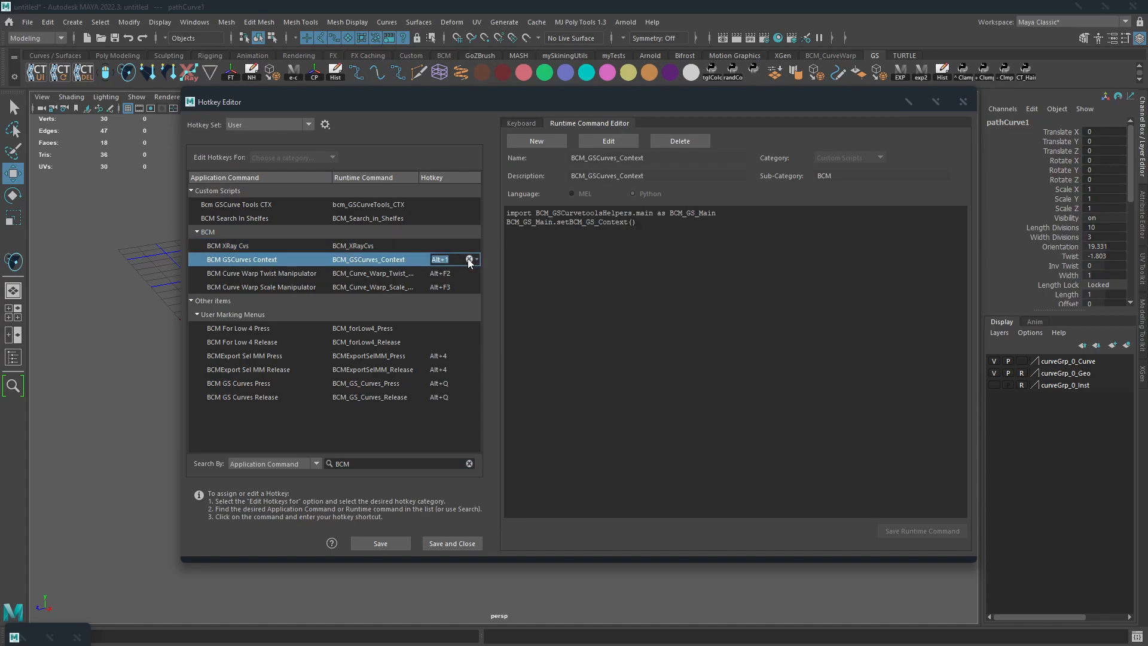
left_click(441, 276)
left_click(445, 286)
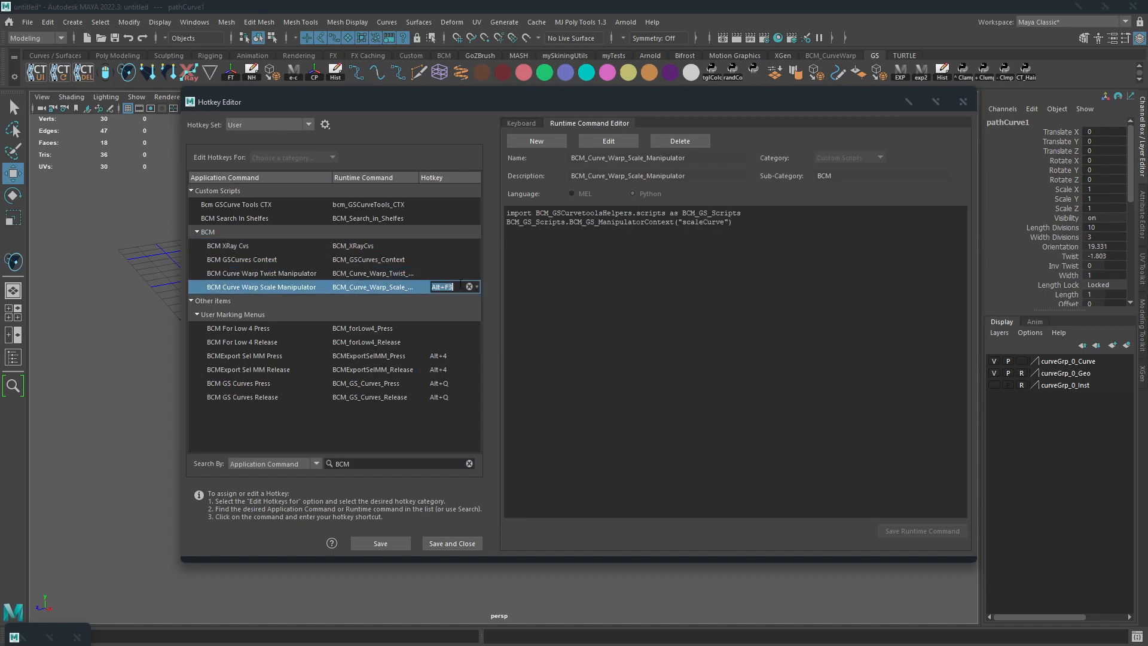
left_click(469, 287)
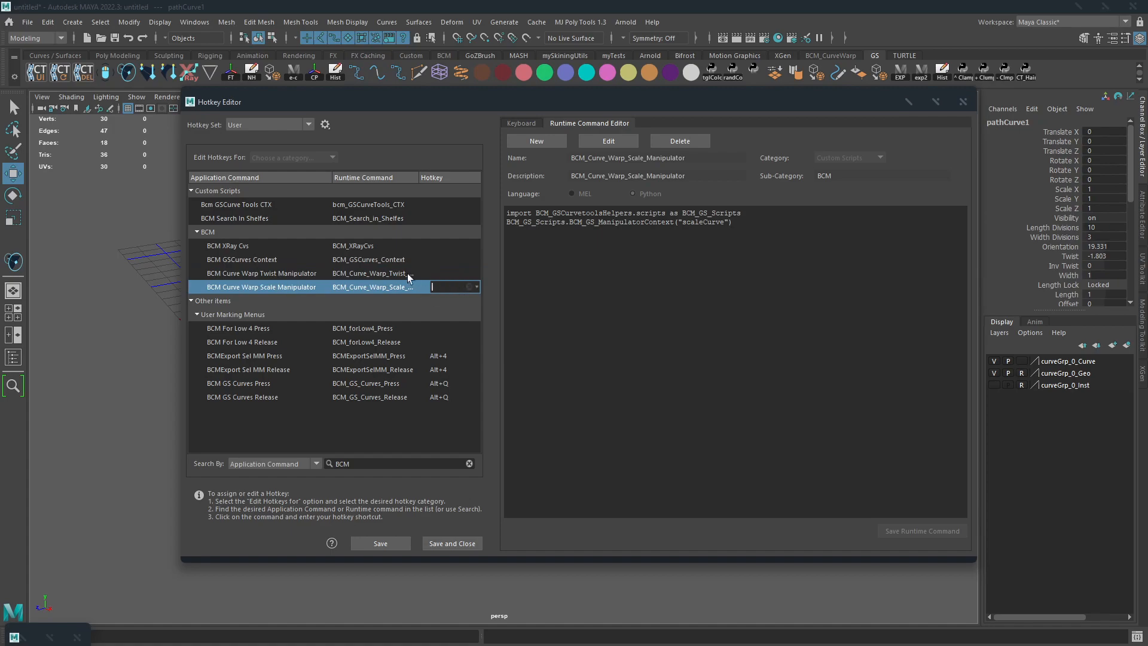
Step: Try to assign Ctrl+Alt+X to BCM XRay Cvs, declining to override that hotkey's existing assignment
left_click(454, 247)
left_click(242, 288)
left_click(449, 246)
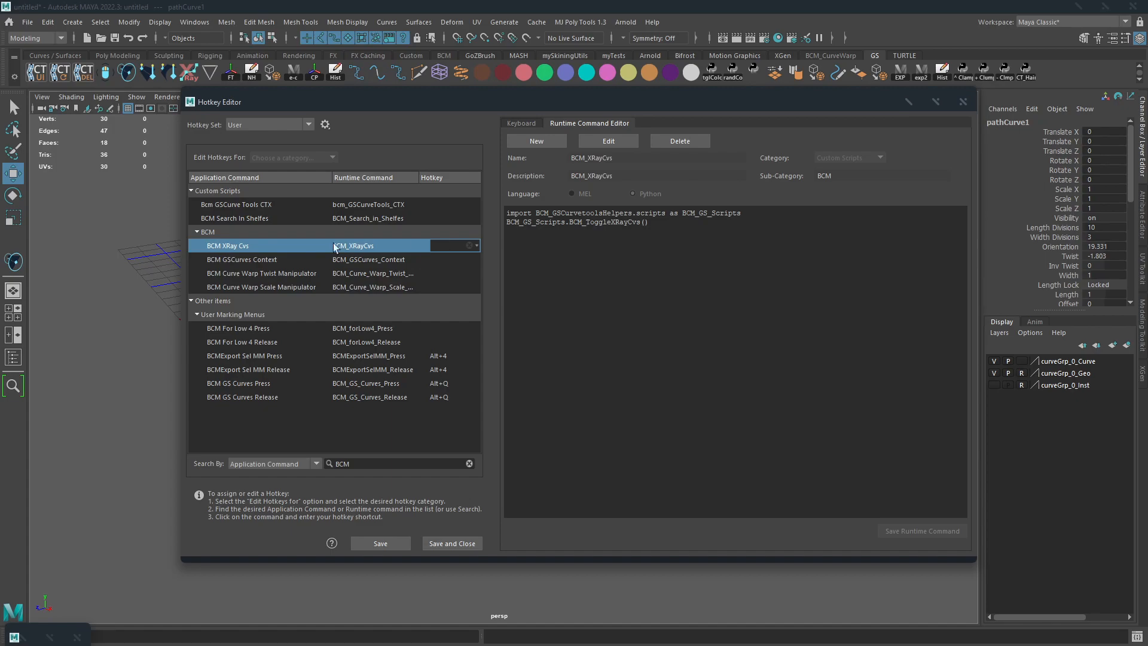
key("ctrl+alt+x")
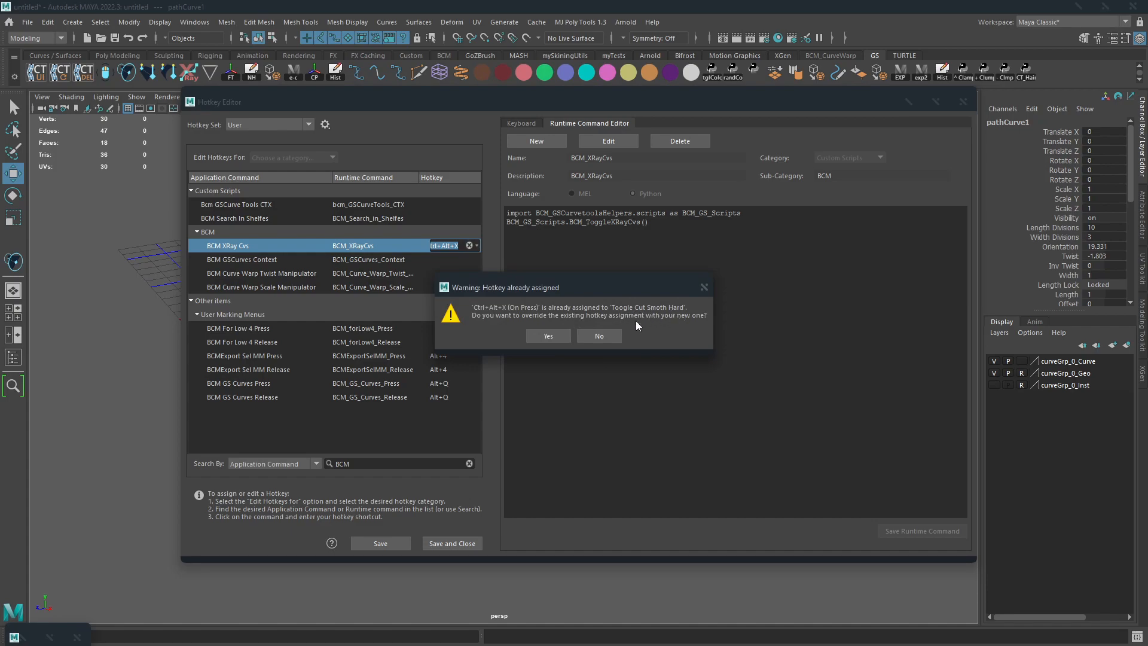
left_click(599, 335)
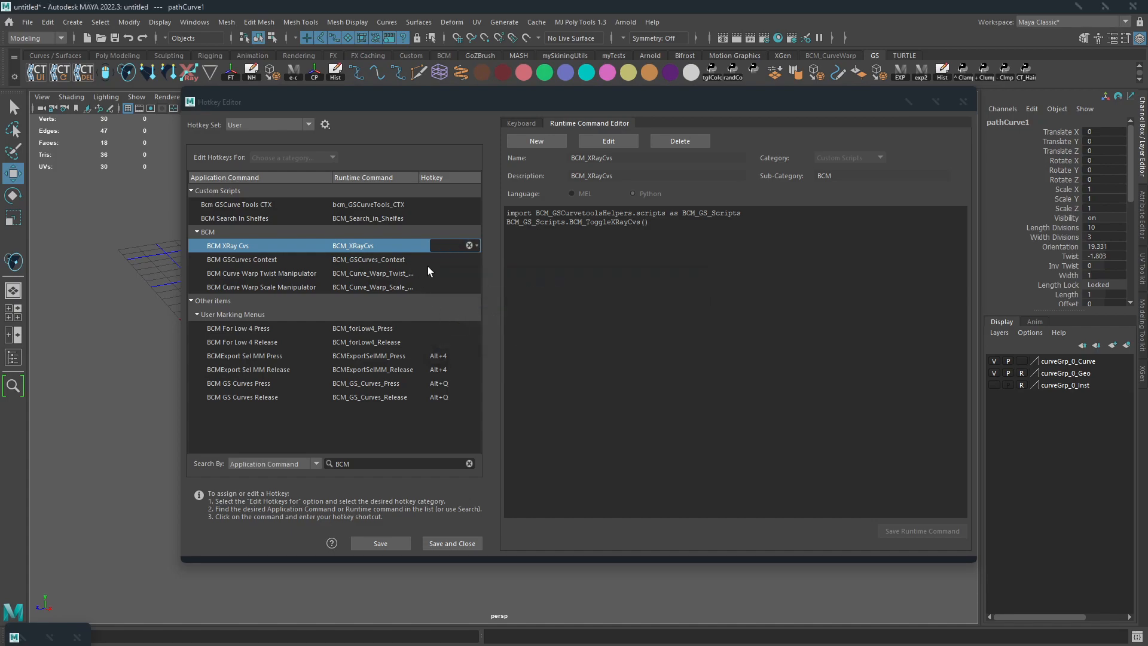
Step: Assign Ctrl+Alt+Shift+X as the hotkey of BCM XRay Cvs, declining any override of the Return key
left_click(451, 246)
left_click(451, 246)
key("ctrl+shift+x")
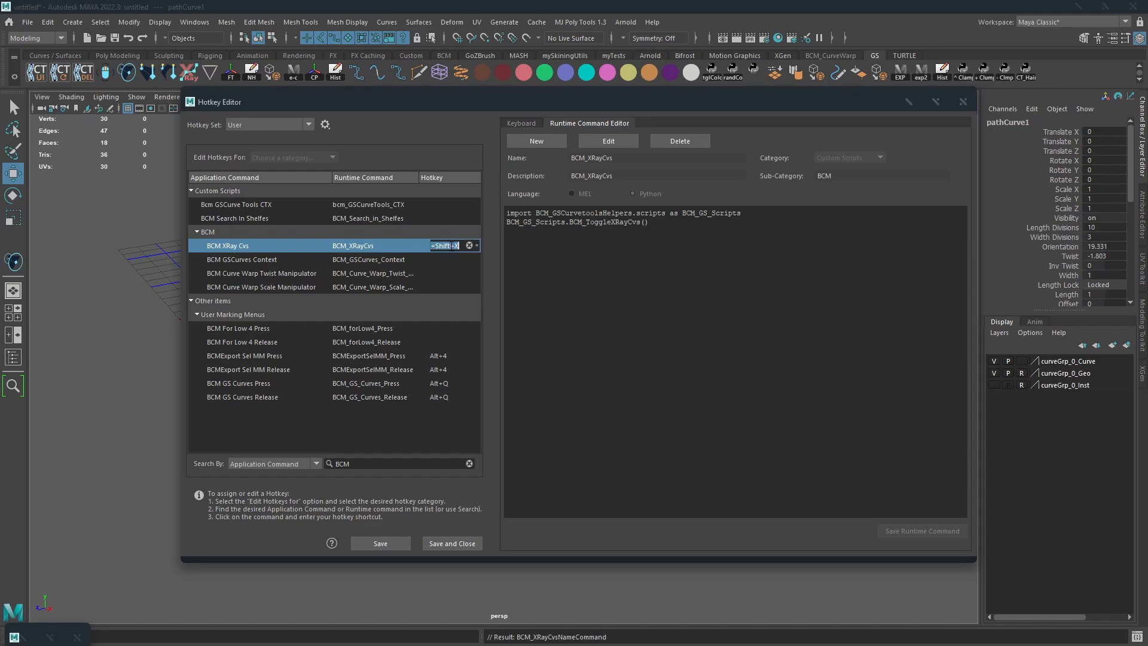
key("Return")
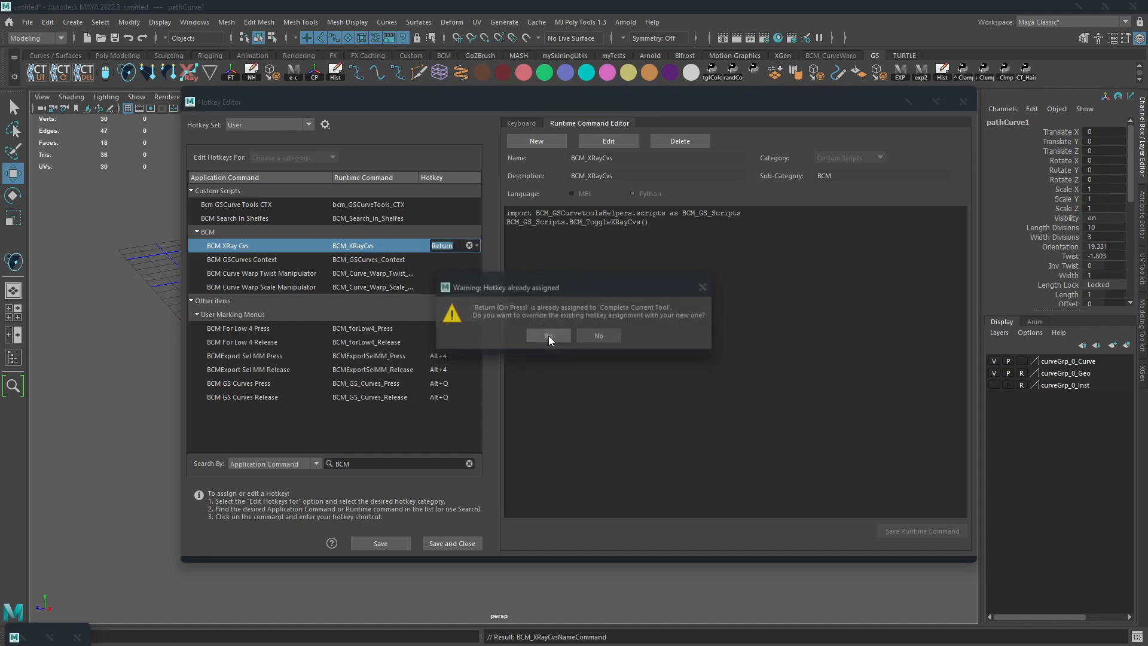
left_click(599, 336)
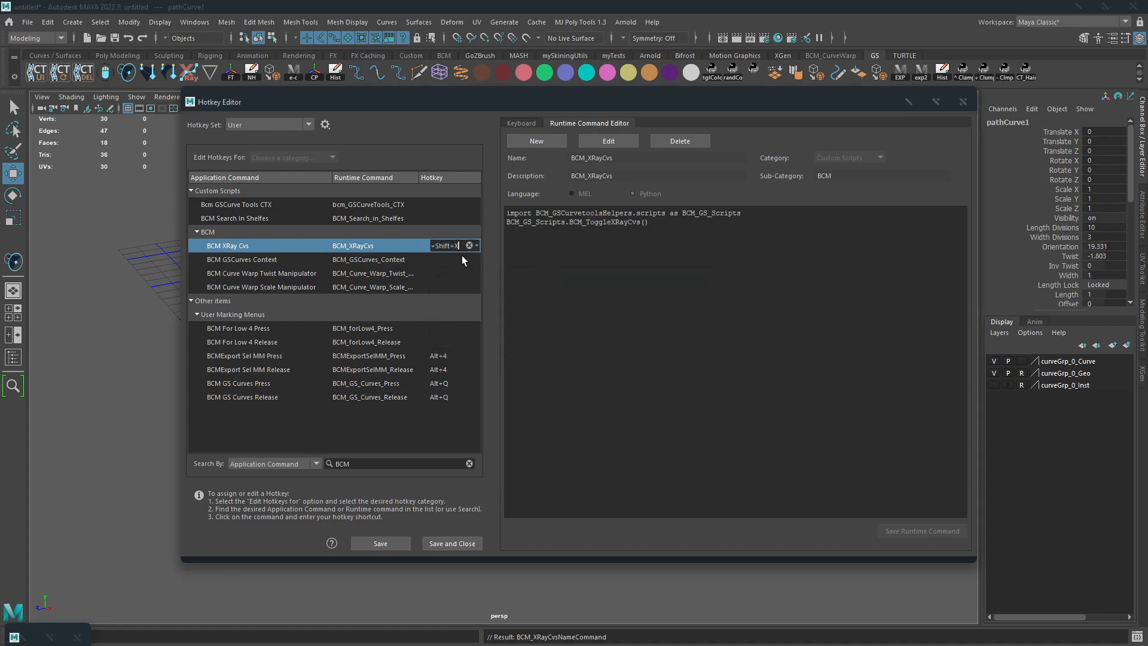
Step: Assign Alt+1 as the hotkey of the BCM GSCurves Context command
left_click(425, 261)
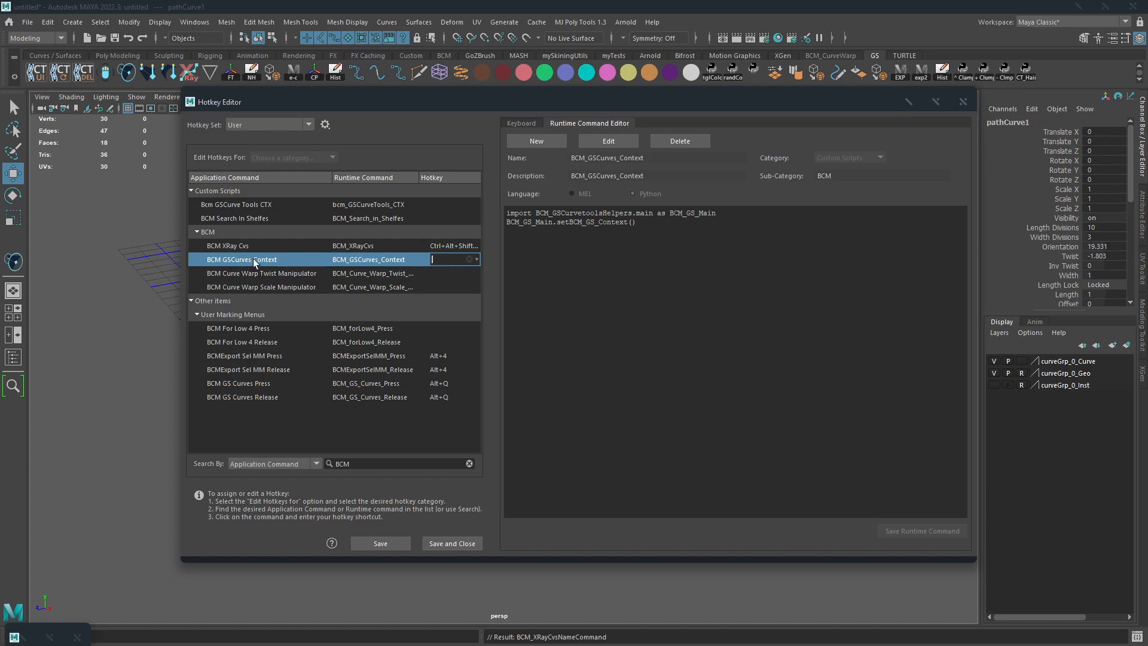
key("alt+1")
left_click(699, 333)
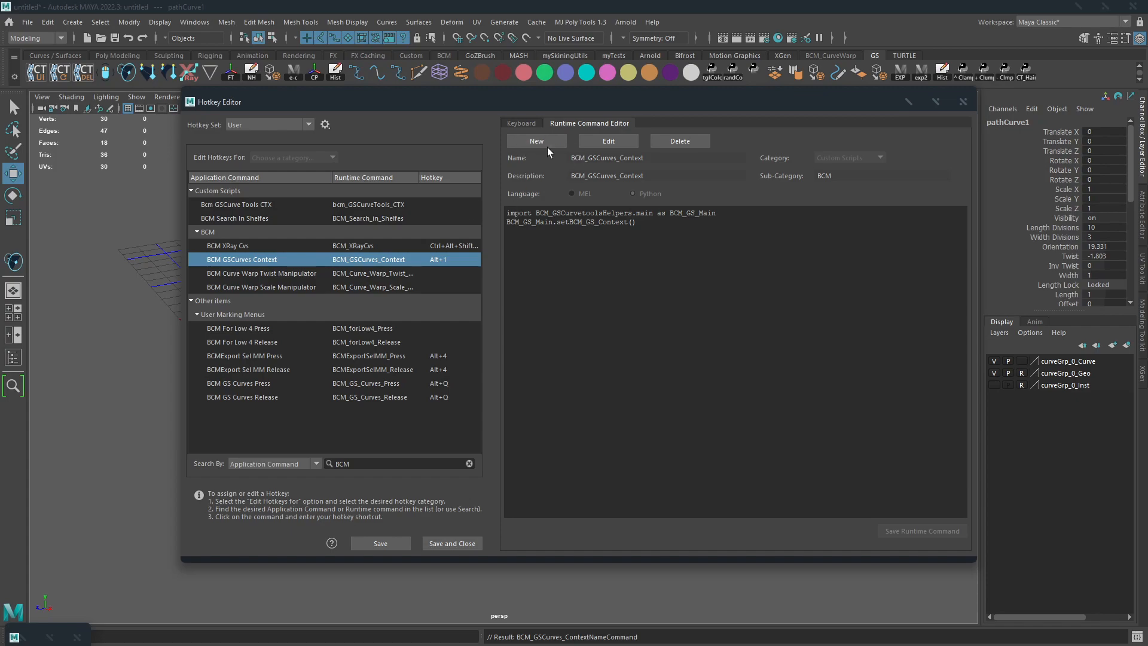
Step: Switch to Sublime Text and examine the BCM helper Python commands, highlighting lines 1 to 16
key("alt+Tab")
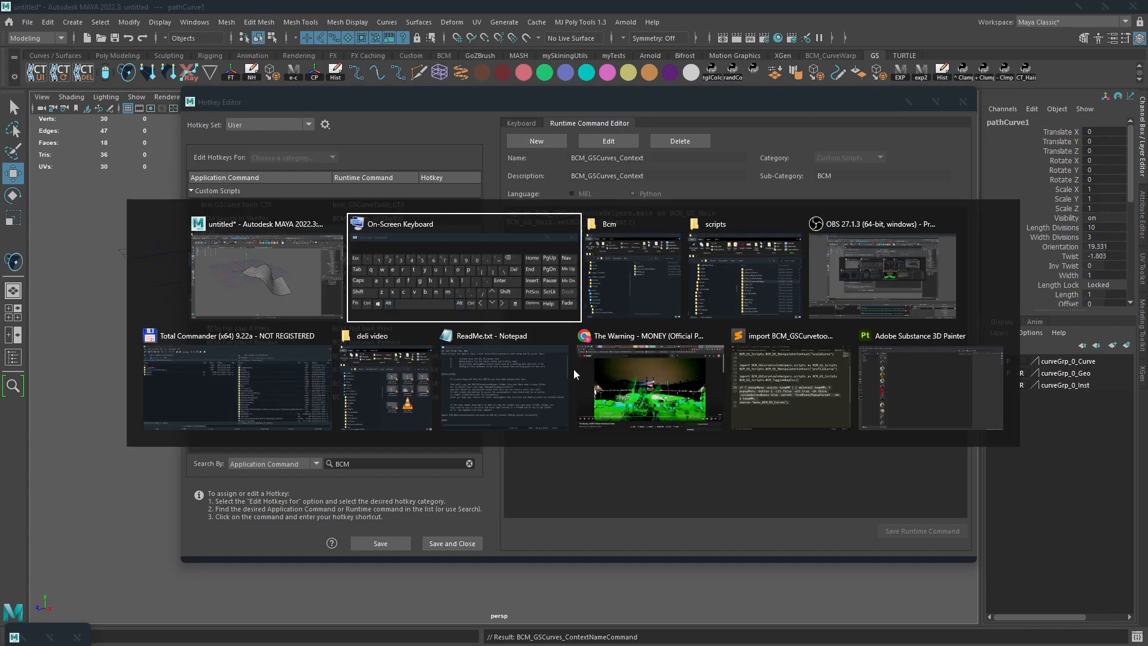
key("Escape")
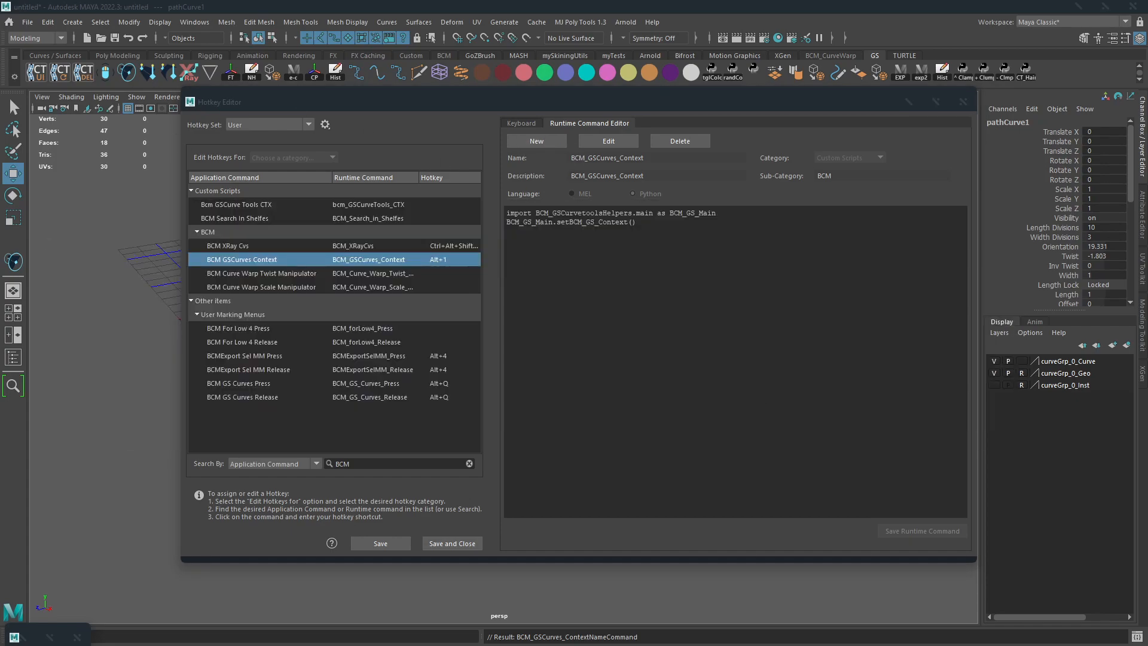
key("alt+Tab")
scroll(633, 376, "up", 3)
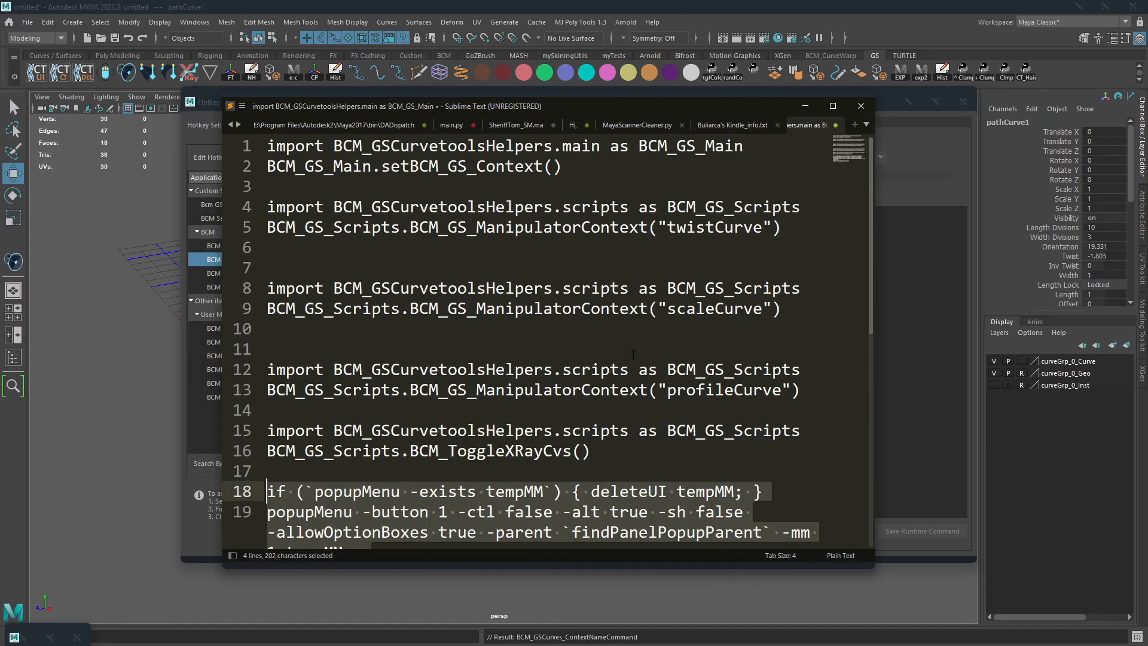
scroll(624, 384, "down", 4)
scroll(627, 396, "up", 4)
left_click_drag(267, 146, 655, 449)
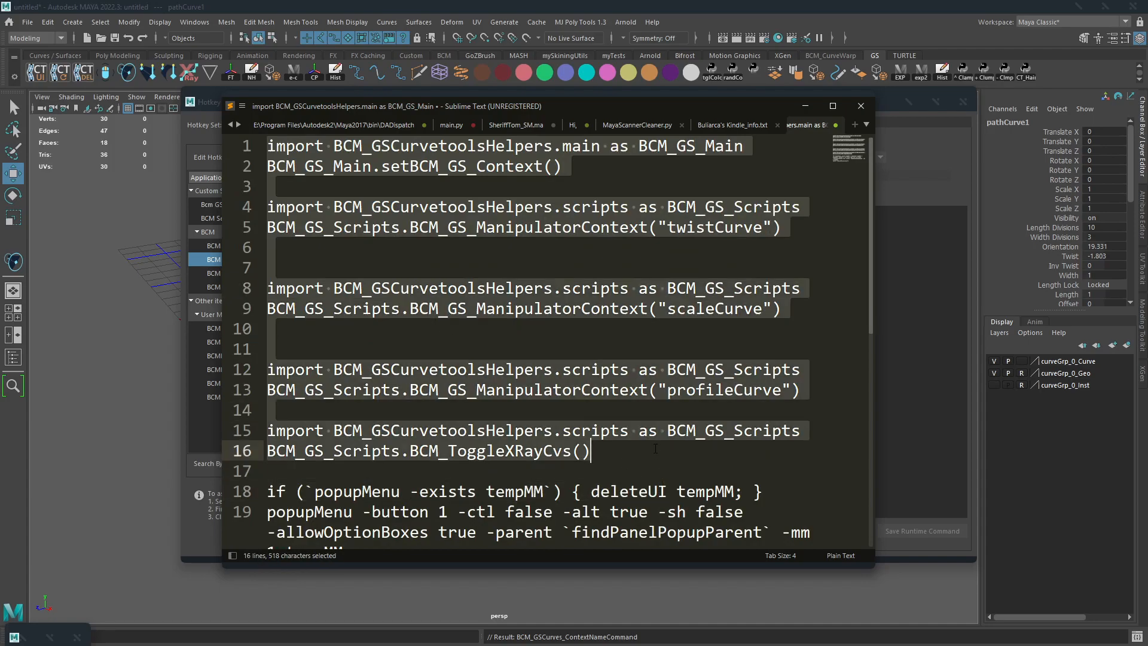
left_click(676, 453)
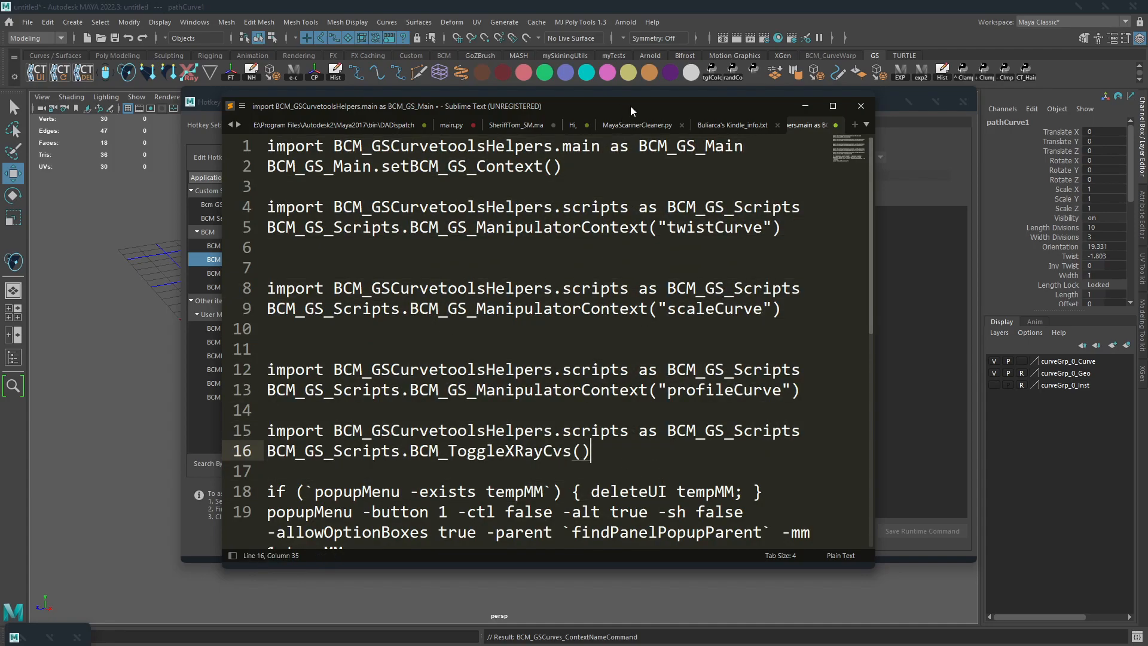
left_click_drag(630, 106, 630, 101)
Step: Copy the first two lines, the import of BCM_GS_Main and its setBCM_GS_Context() call, and minimize Sublime Text
left_click_drag(563, 161, 238, 137)
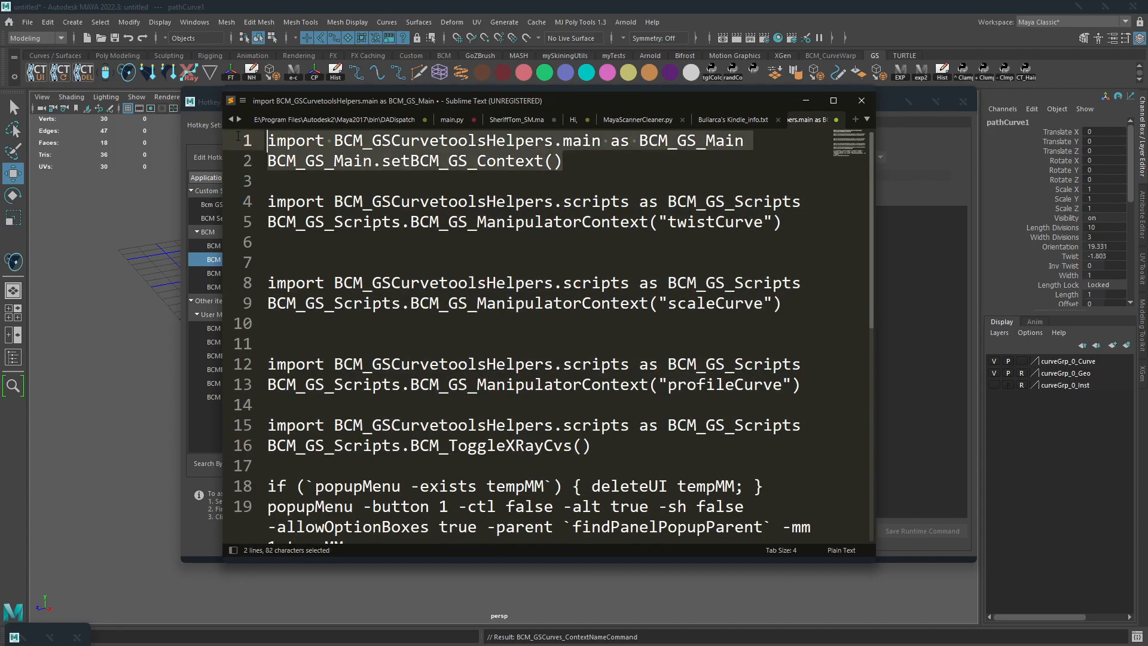
right_click(420, 157)
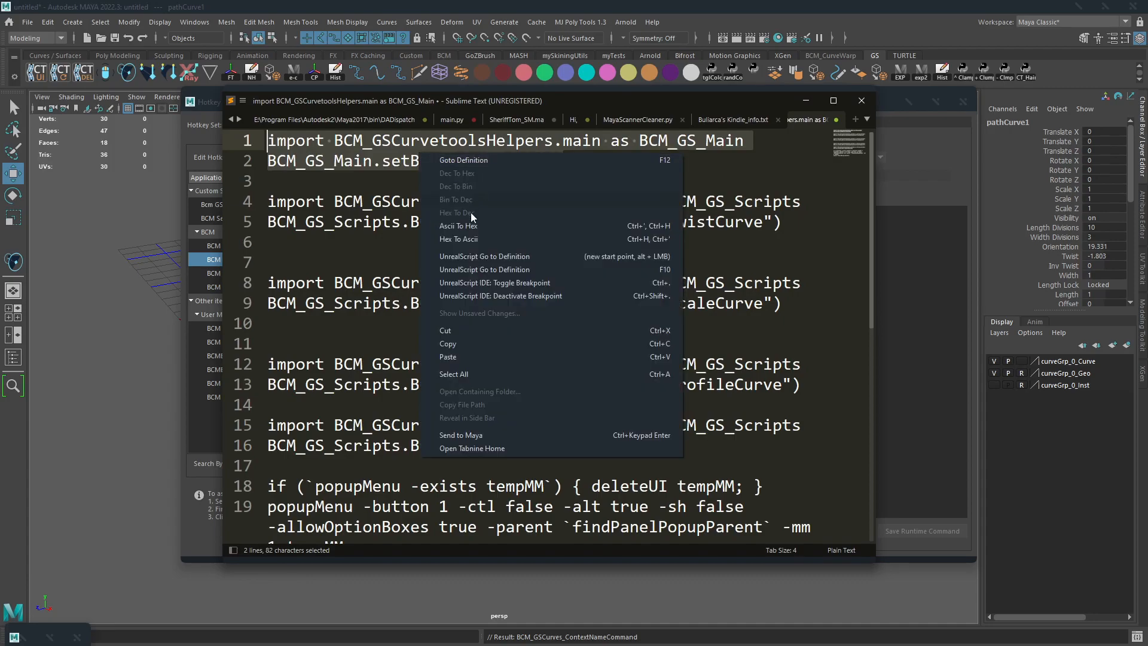
left_click(504, 344)
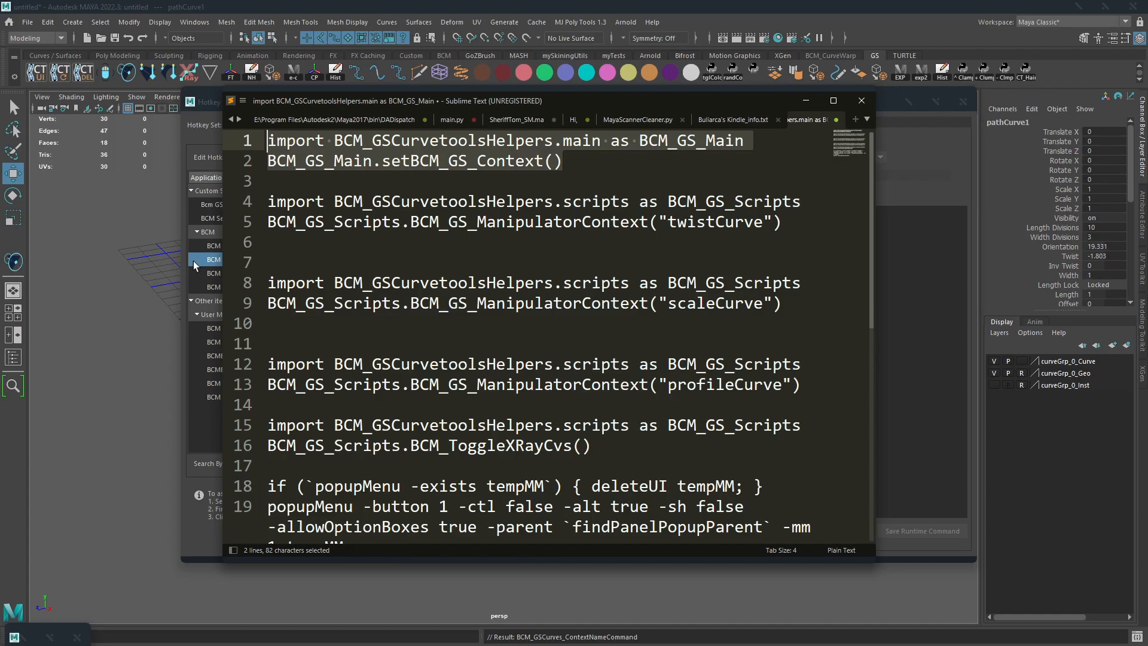
right_click(446, 167)
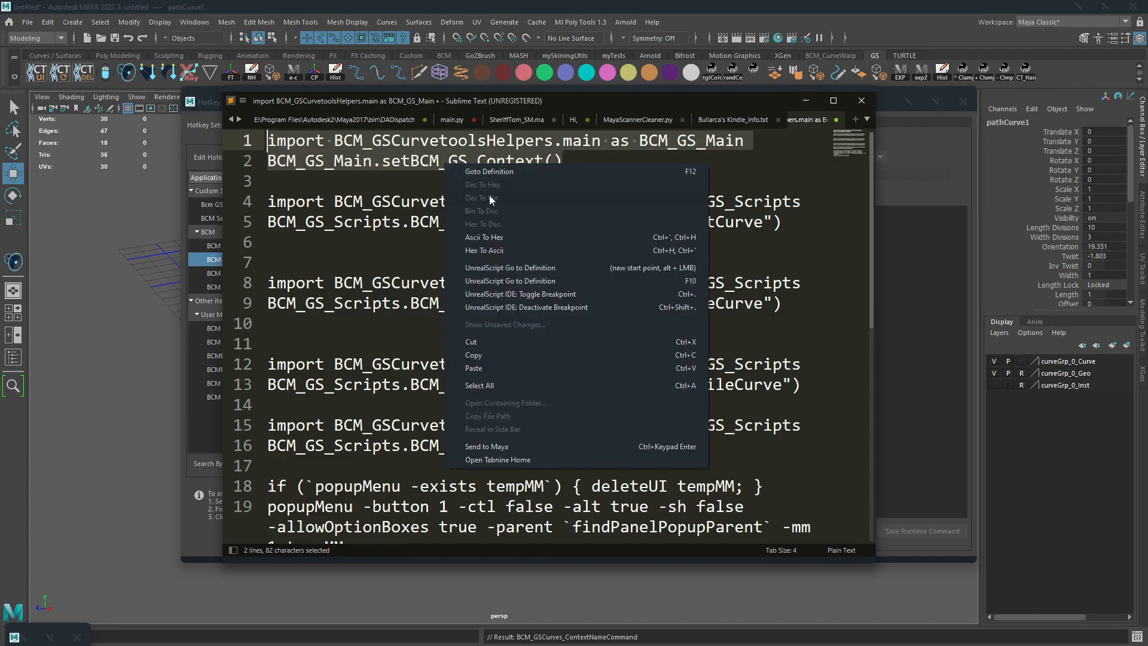
left_click(514, 355)
left_click(805, 101)
Step: Clear the BCM search in the Hotkey Editor and list the commands of the Custom Scripts category
left_click_drag(839, 104, 825, 116)
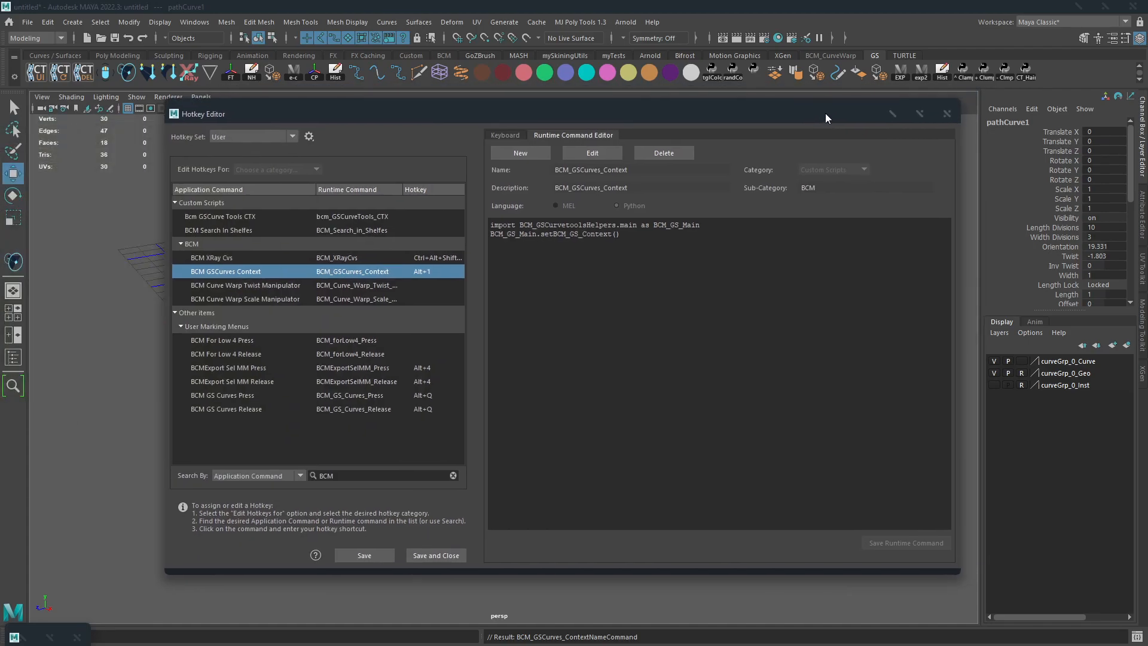
left_click(227, 239)
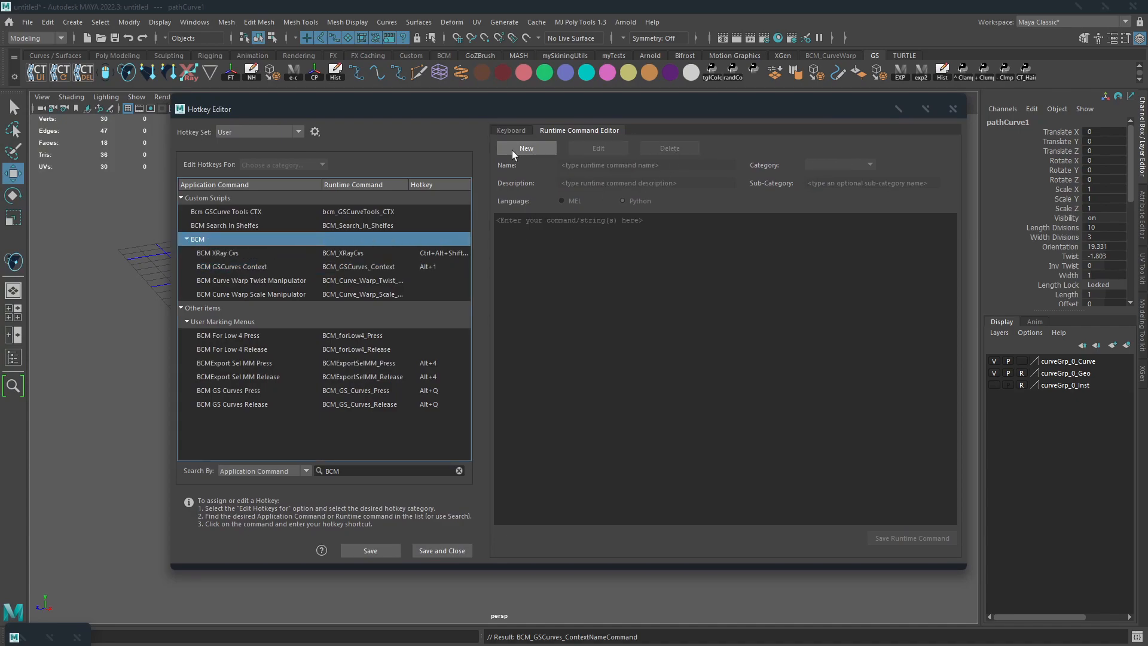
left_click(211, 200)
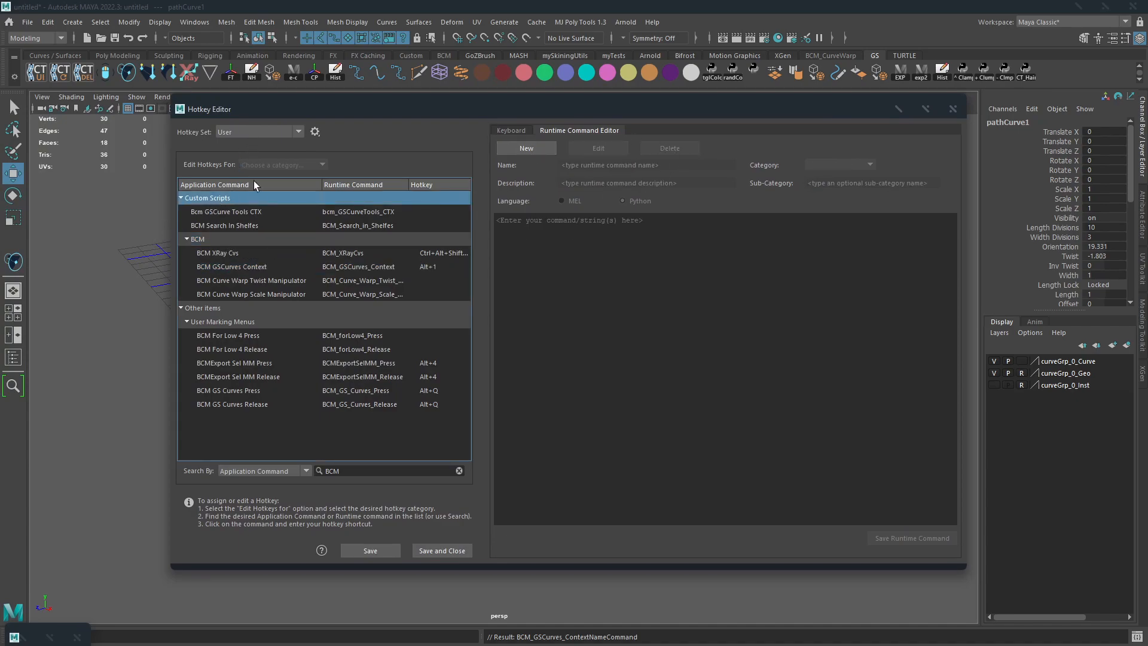
left_click(459, 470)
left_click(321, 165)
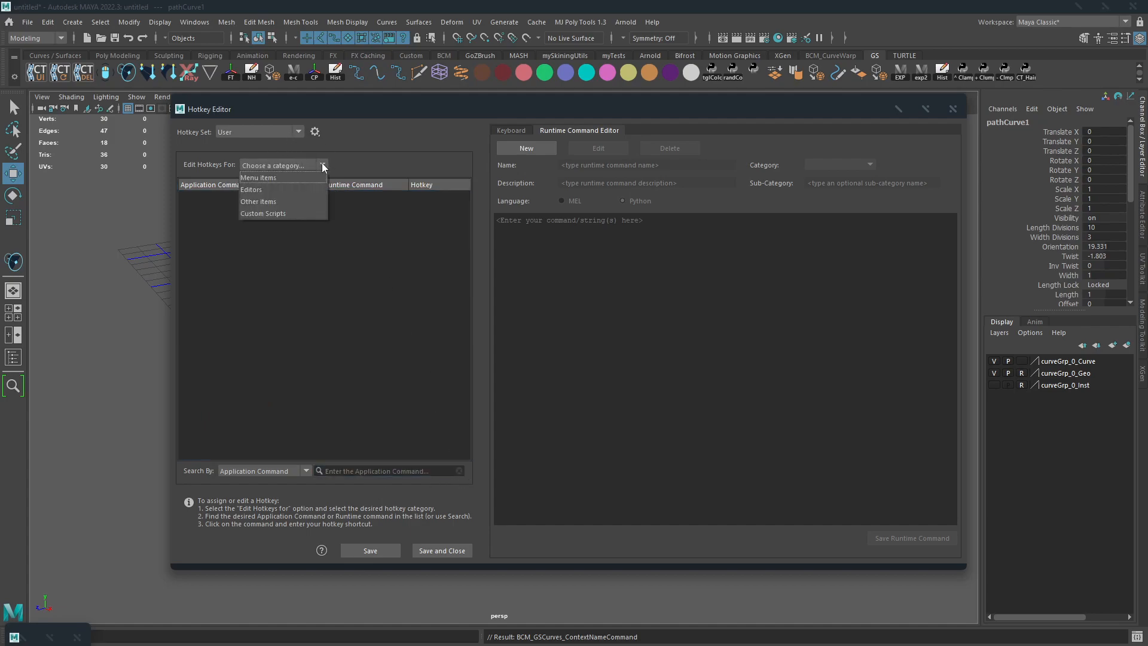
left_click(275, 214)
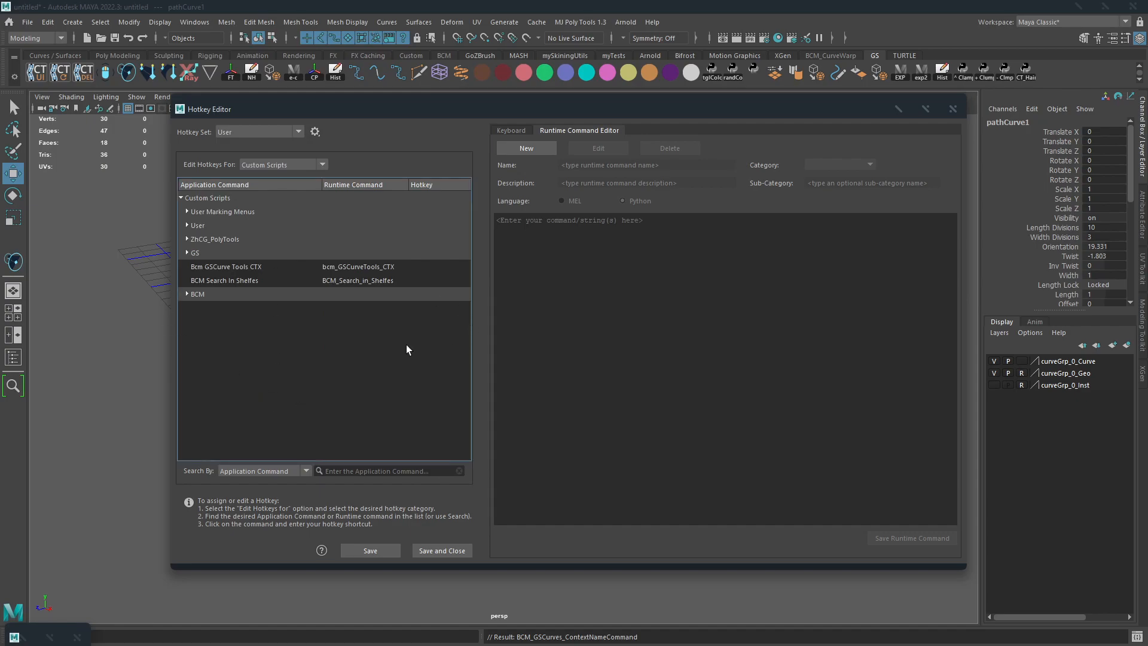
Step: Start a new Python runtime command, paste the copied BCM_GS_Main code into it and set its sub-category to BCM2
left_click(524, 149)
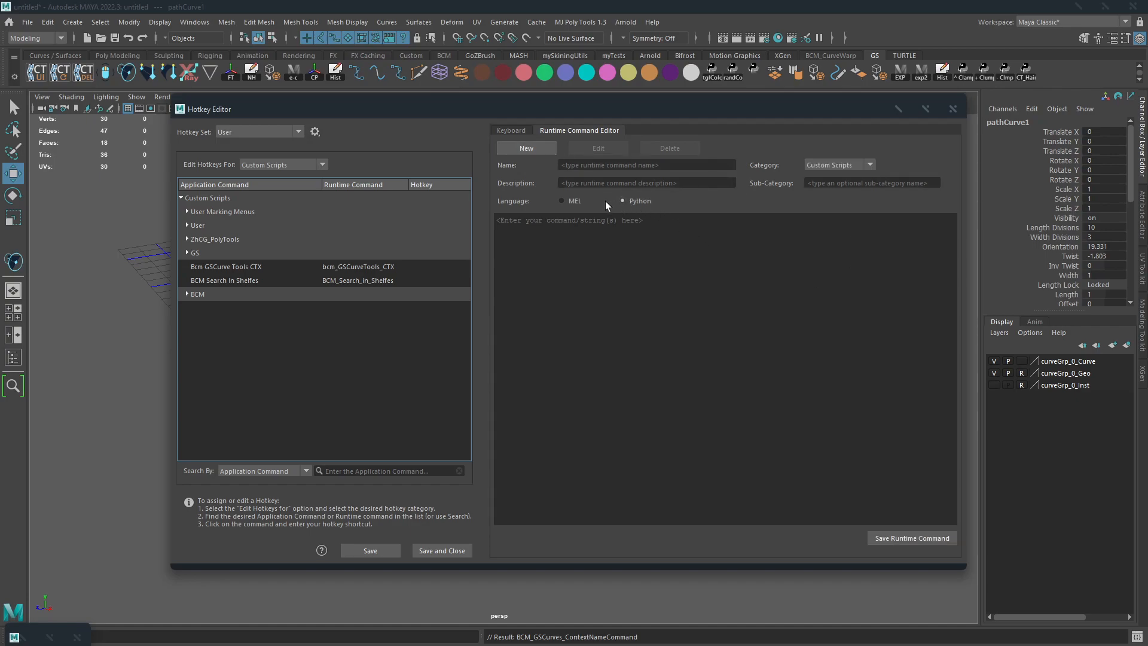
left_click(700, 265)
key("ctrl+v")
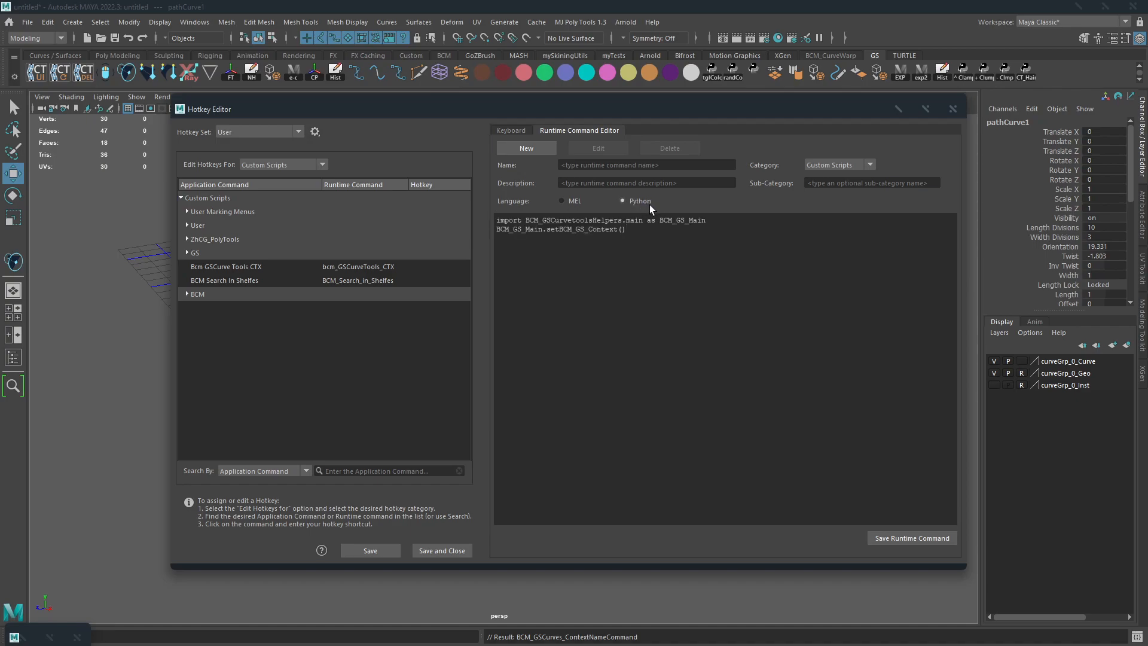
left_click(822, 184)
type("BCM2")
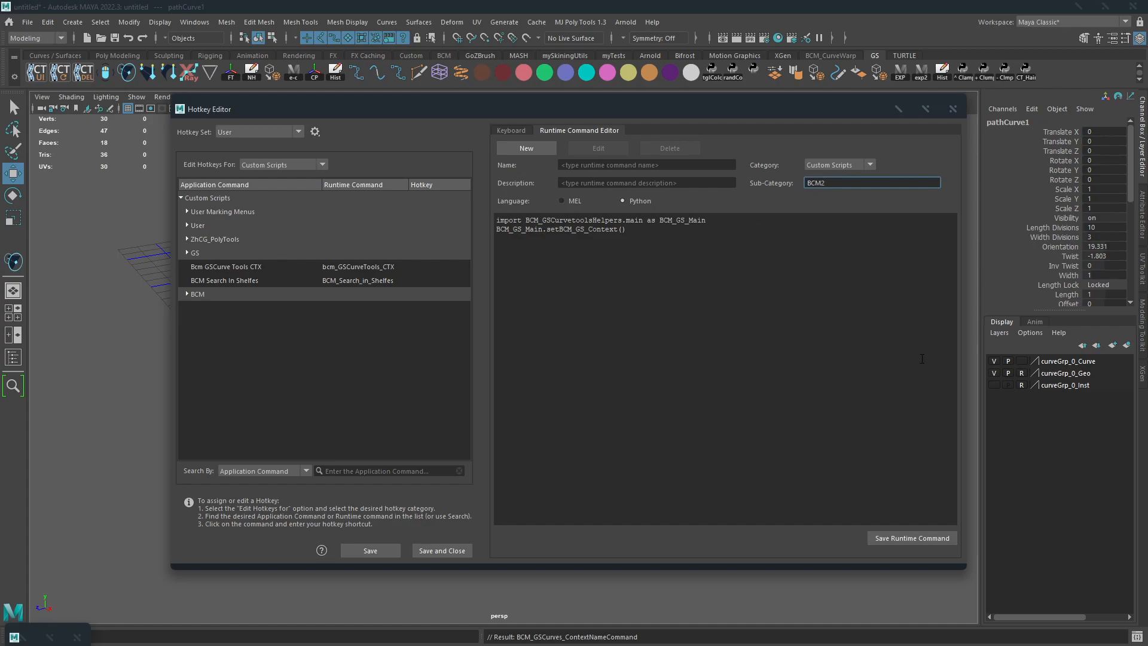
key("Tab")
Step: Name the new runtime command BCM_GS_Context, copying the name from the function call in its script
left_click(590, 169)
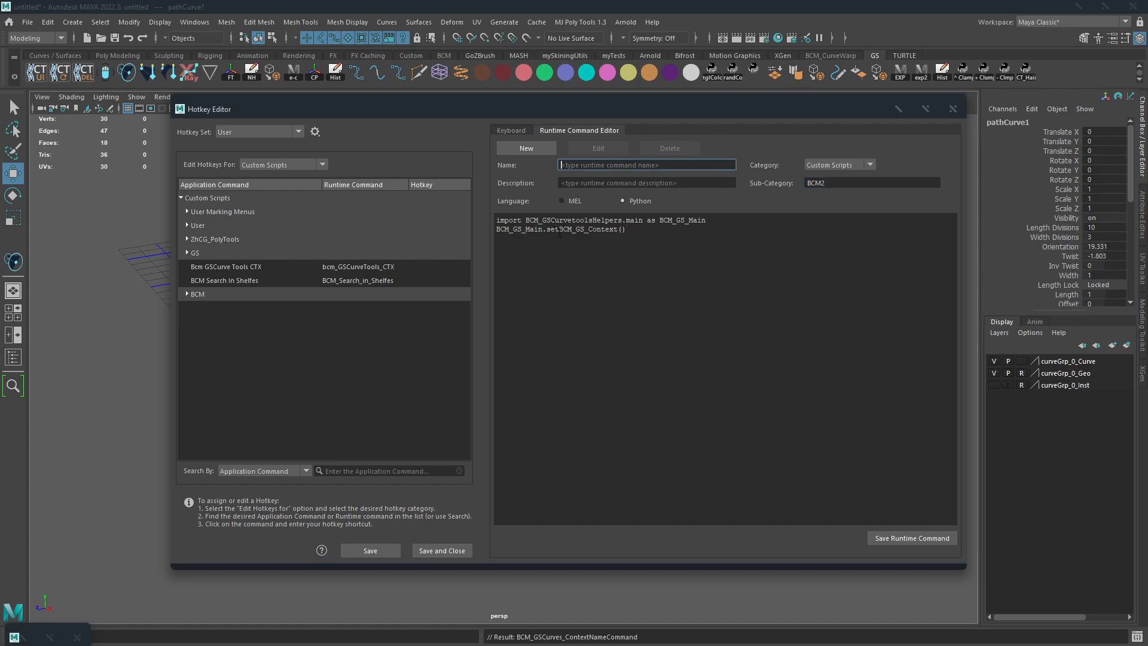
left_click_drag(560, 230, 618, 231)
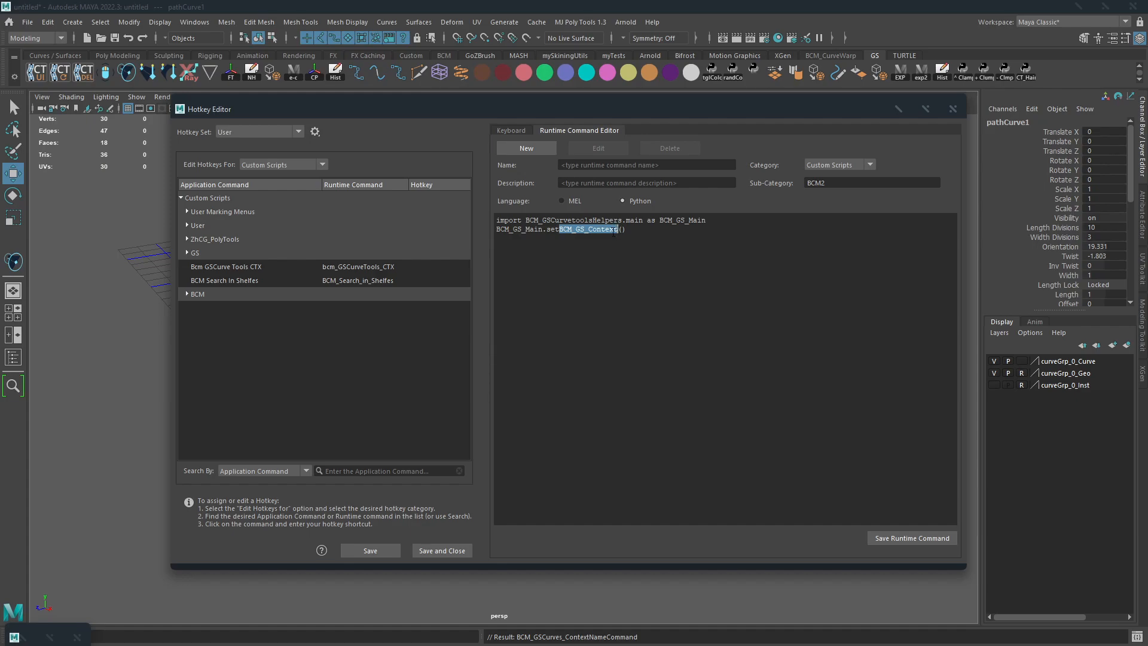
left_click(577, 166)
key("ctrl+v")
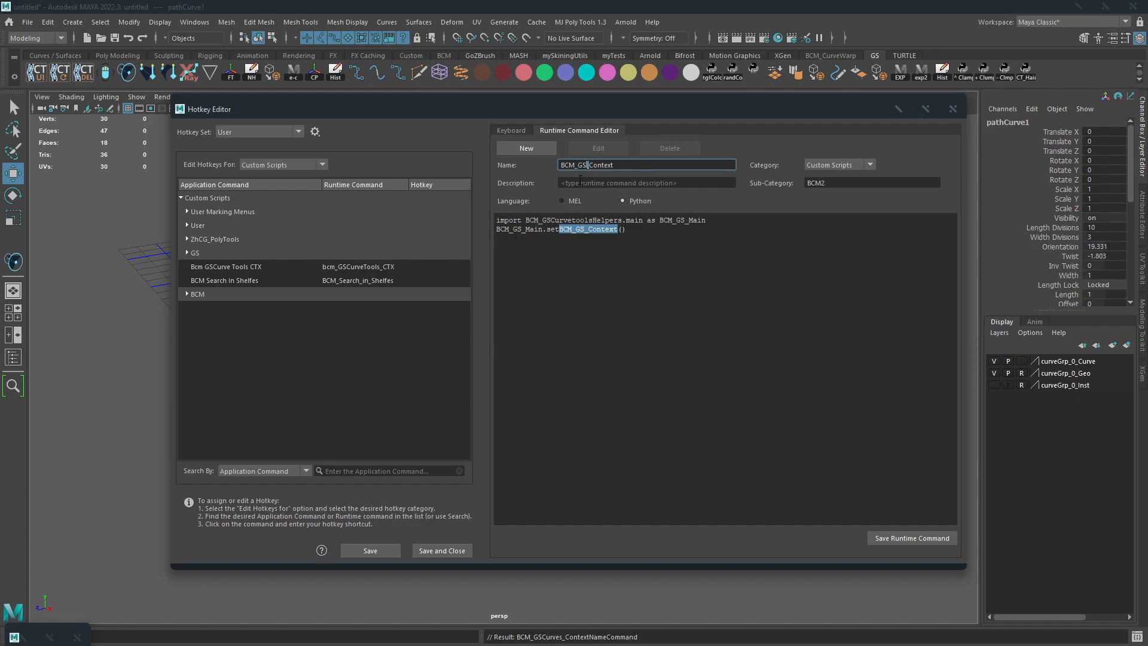
left_click(577, 165)
key("BackSpace")
key("BackSpace")
type("_")
double_click(582, 163)
left_click(740, 380)
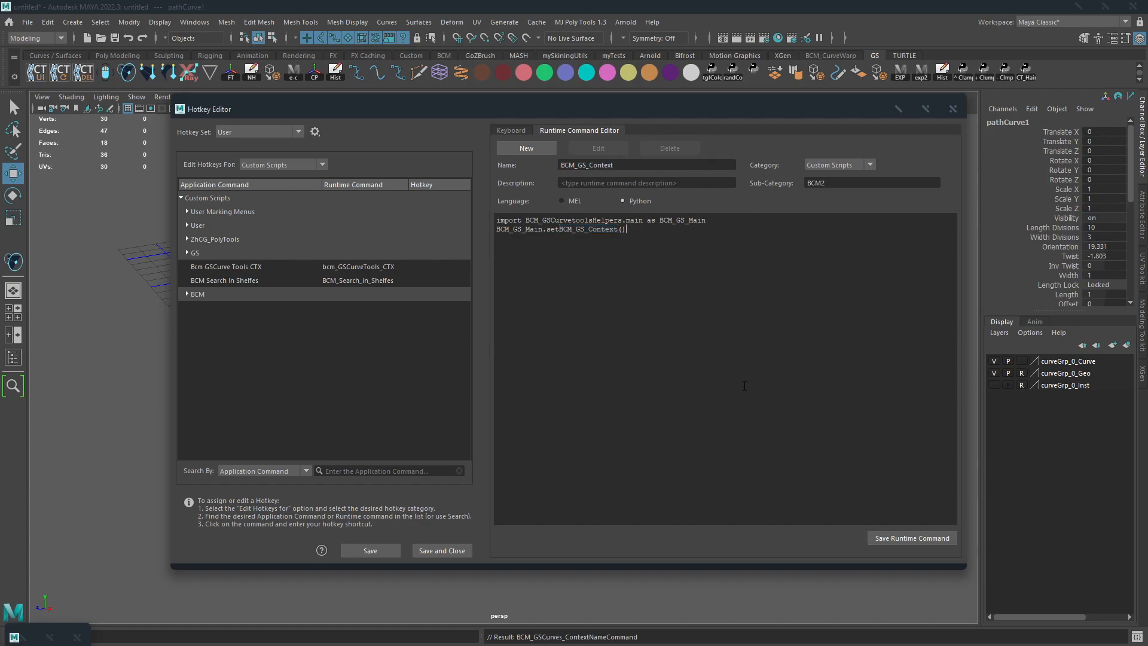
Step: Save the BCM_GS_Context runtime command and assign it the hotkey Alt+1 under BCM2, overriding the existing assignment
left_click(948, 537)
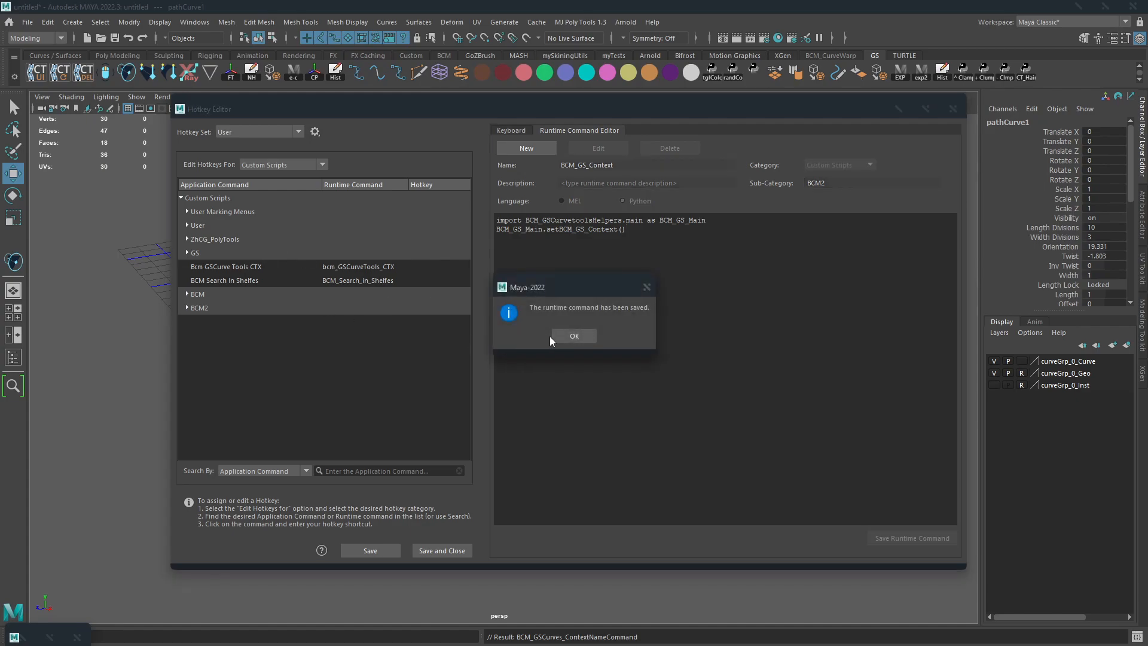
left_click(574, 336)
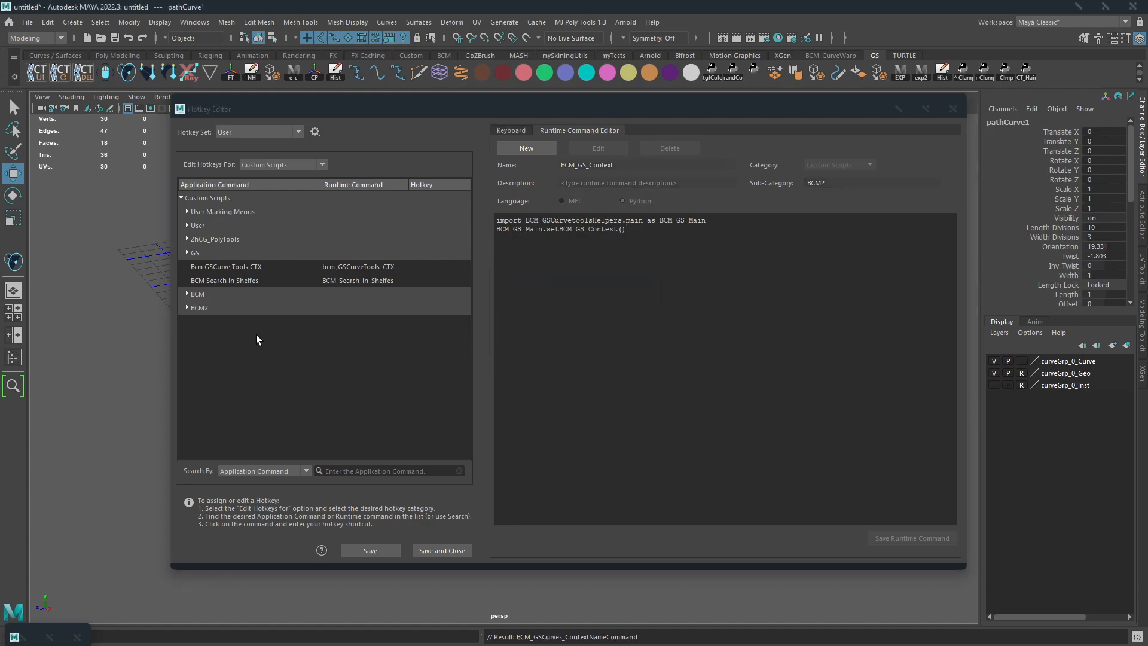
left_click(187, 307)
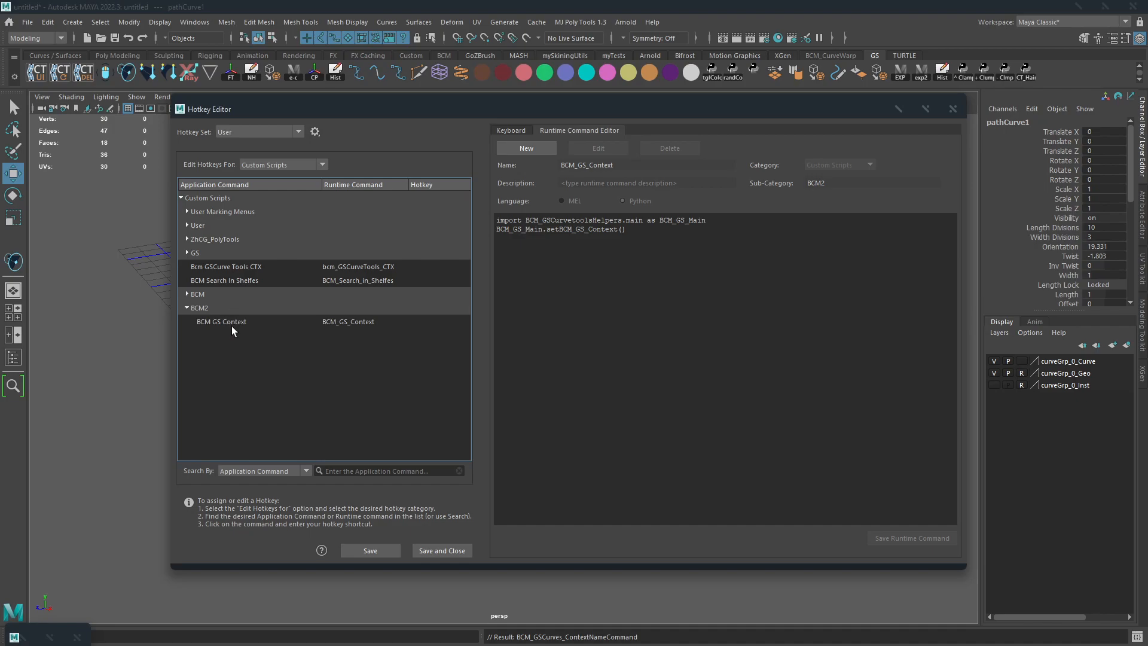
left_click(217, 323)
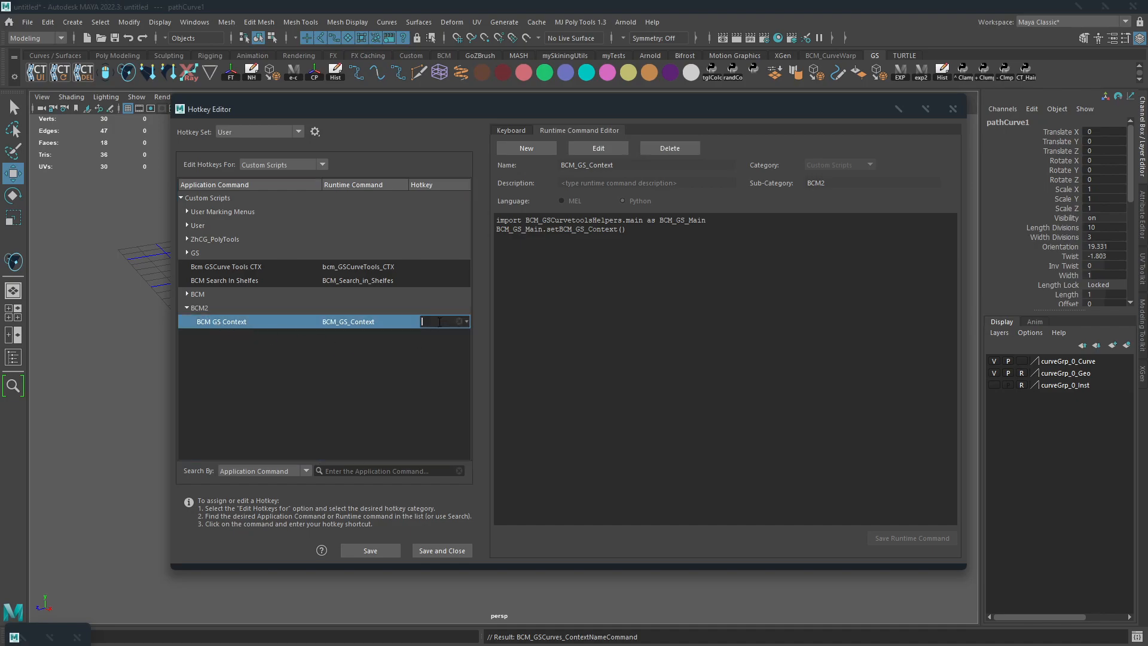
key("alt+1")
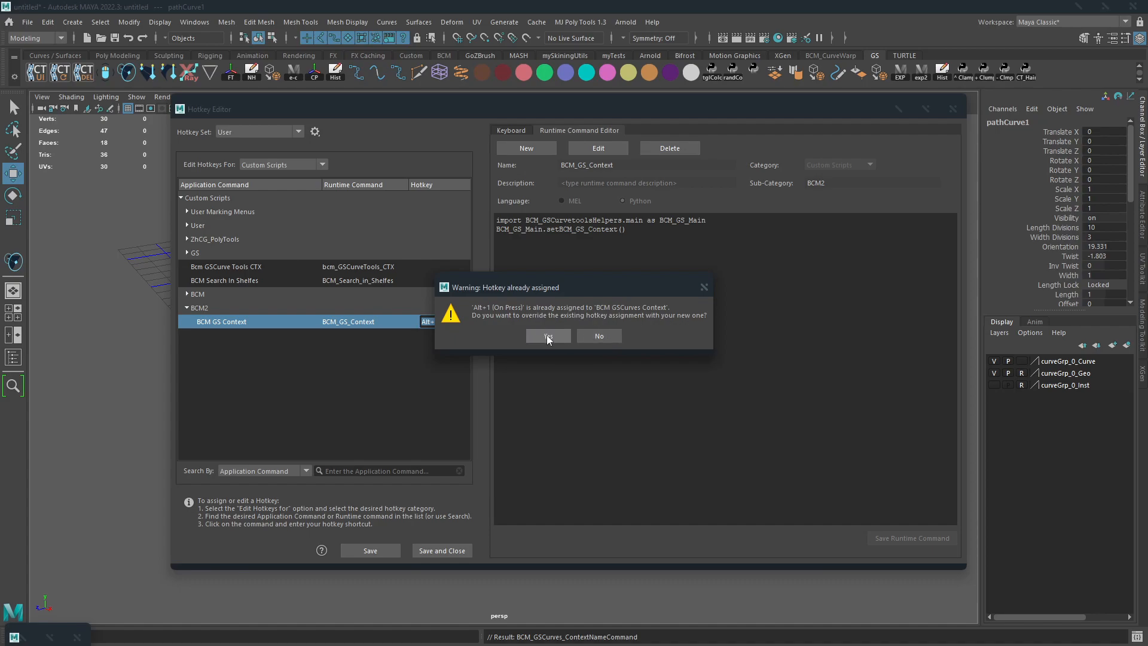
left_click(547, 335)
left_click(342, 384)
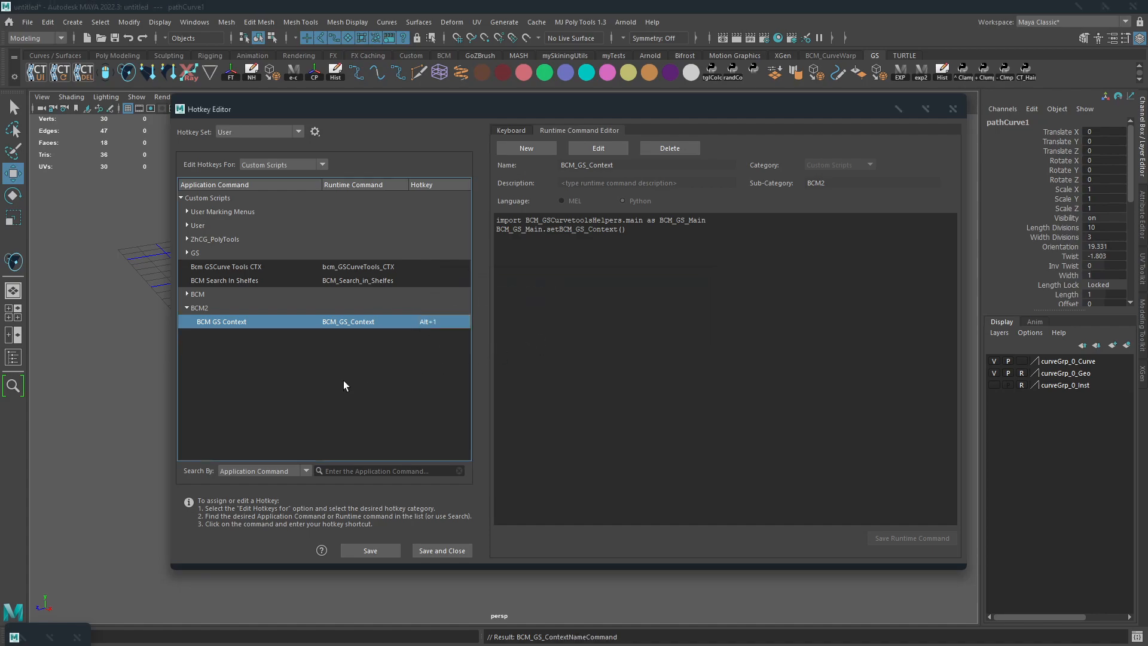
Step: Expand the BCM command group, then examine the twistCurve, scaleCurve and BCM_ToggleXRayCvs snippets in Sublime Text and minimize it
left_click(186, 294)
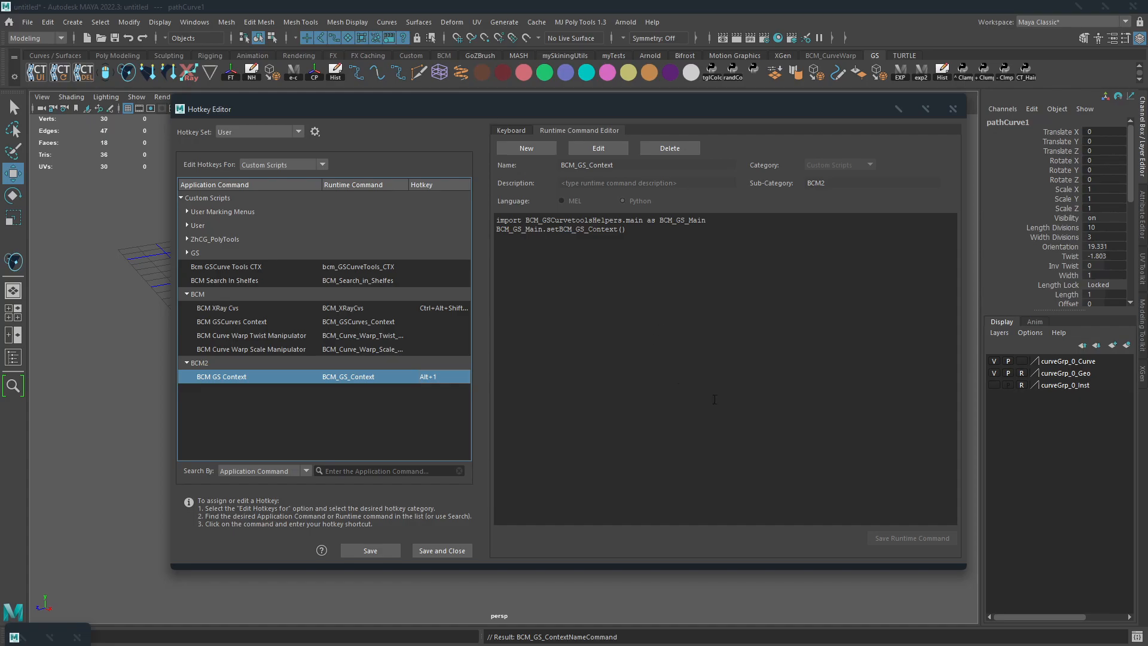
key("alt+Tab")
left_click(516, 131)
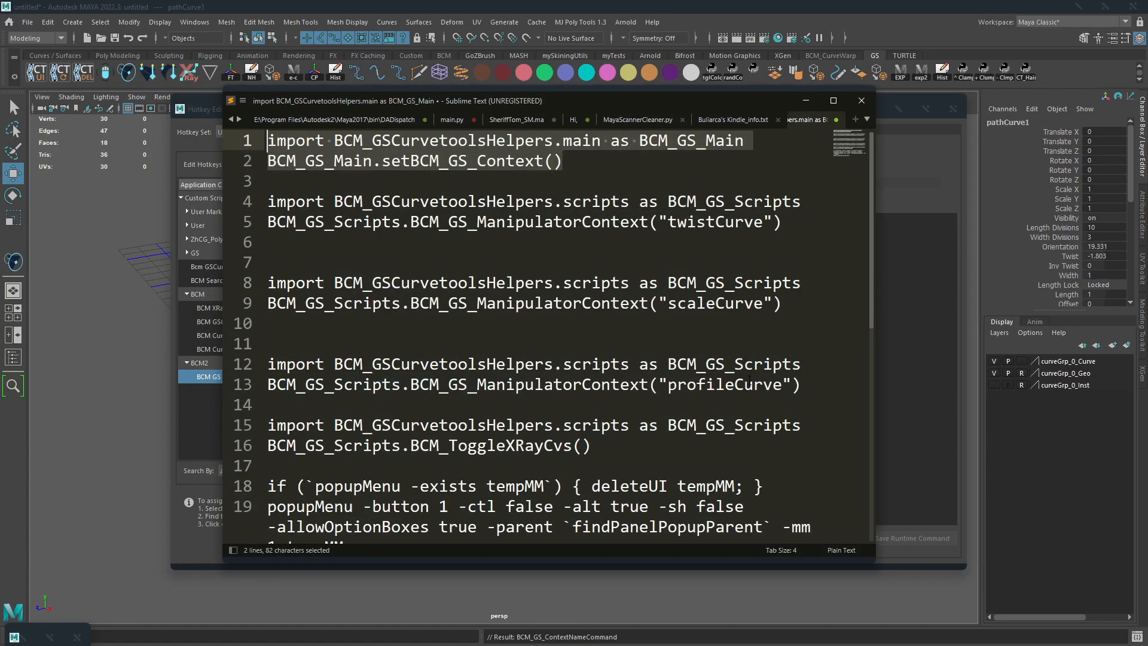
left_click_drag(773, 222, 267, 201)
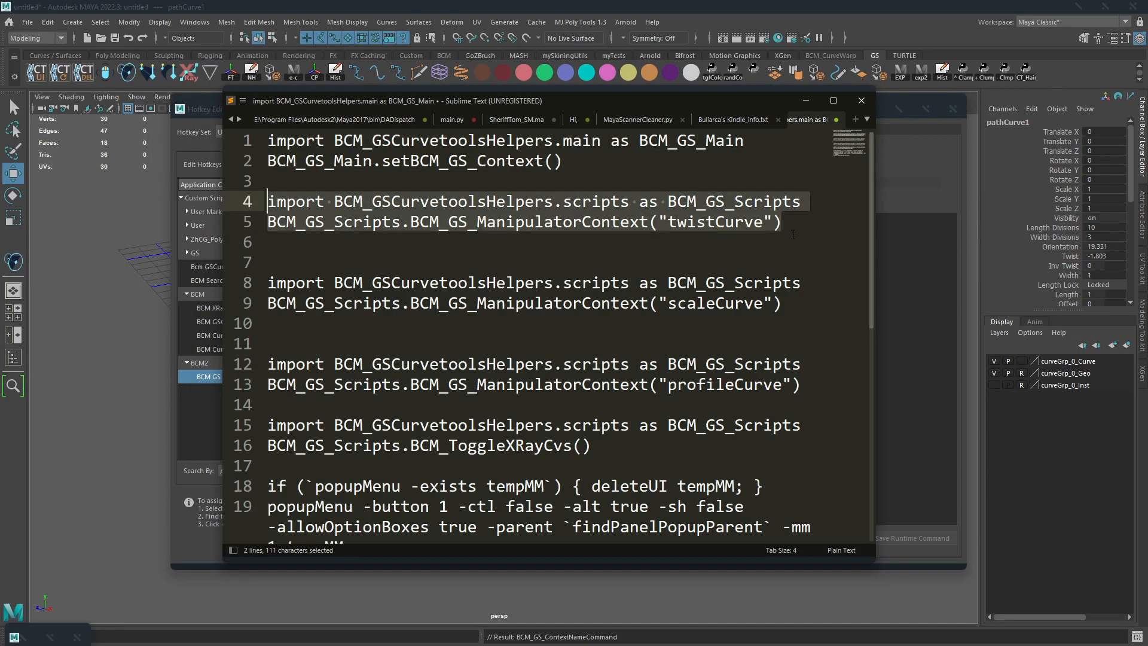
double_click(747, 222)
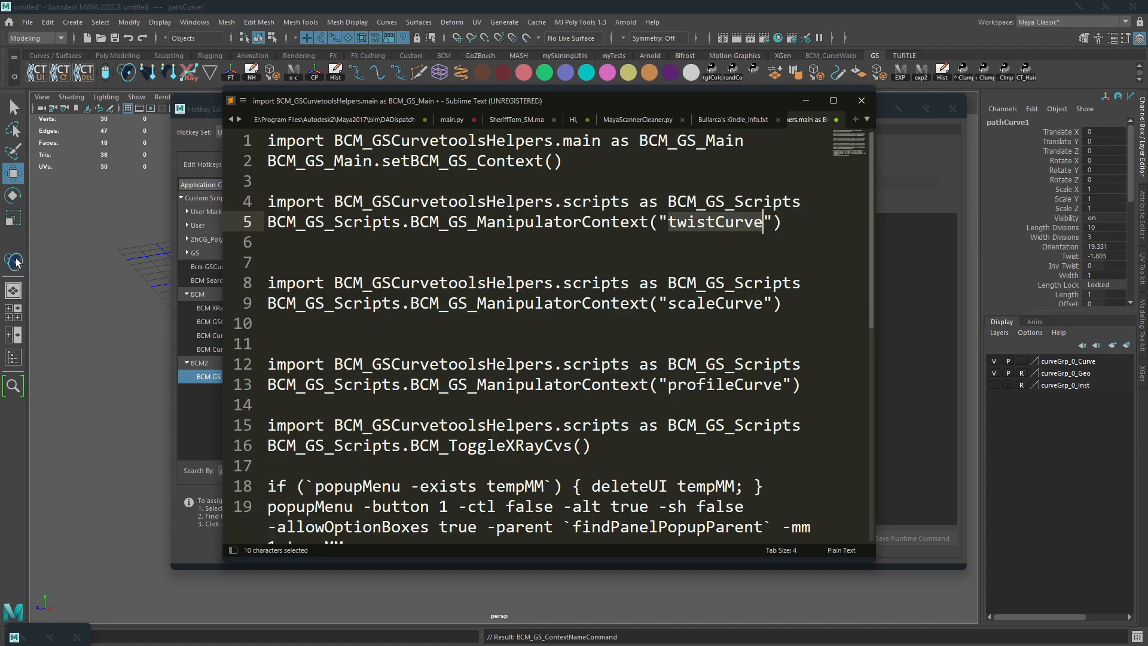
left_click(760, 303)
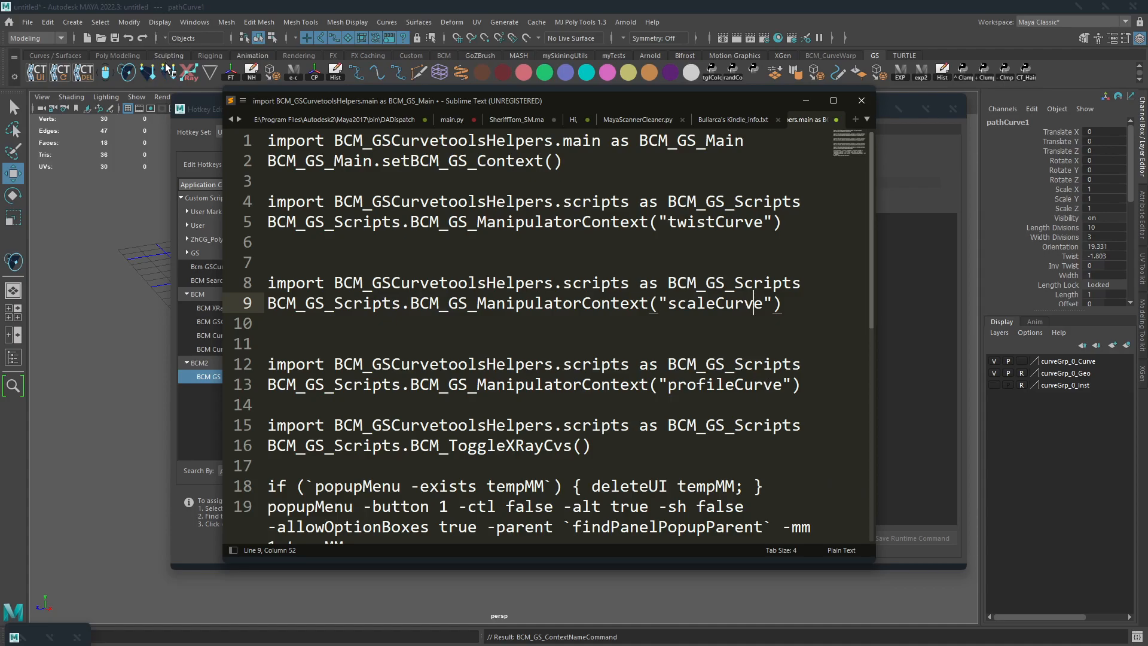
double_click(562, 447)
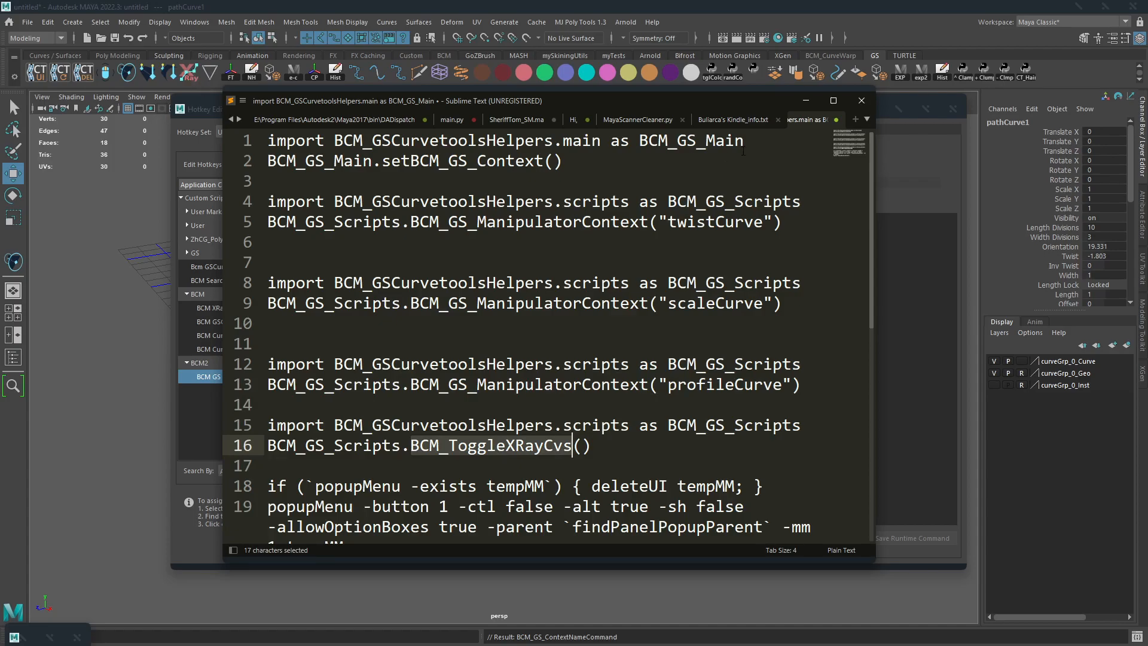
left_click(801, 101)
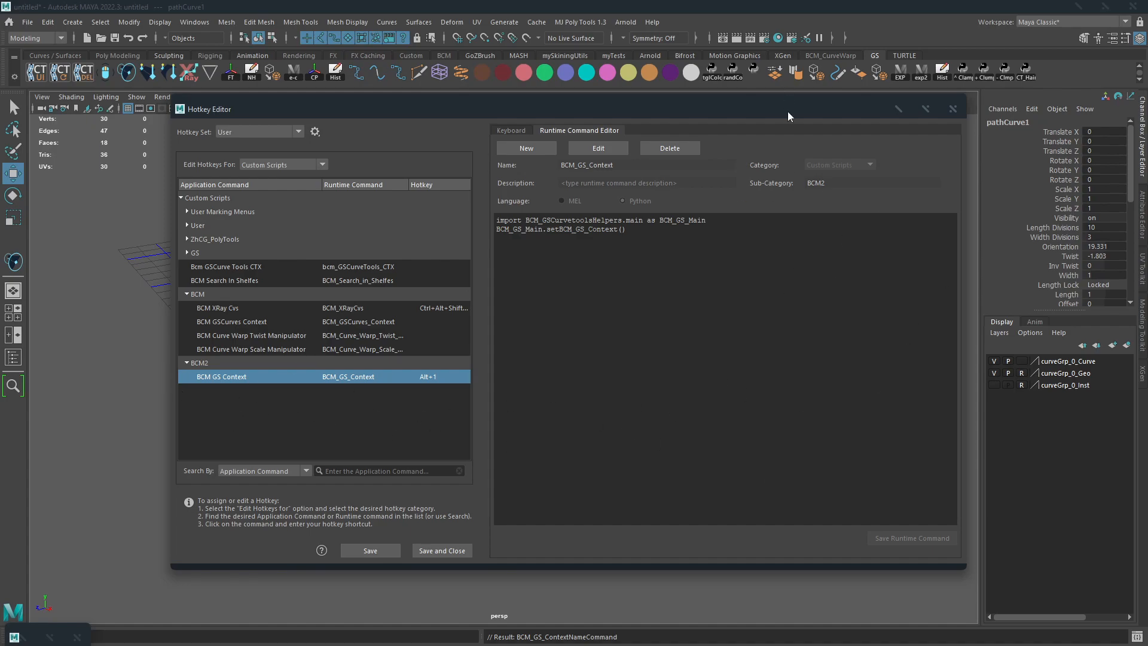
Step: Save the hotkey settings with the new BCM GS Context assignment
left_click_drag(784, 107, 789, 145)
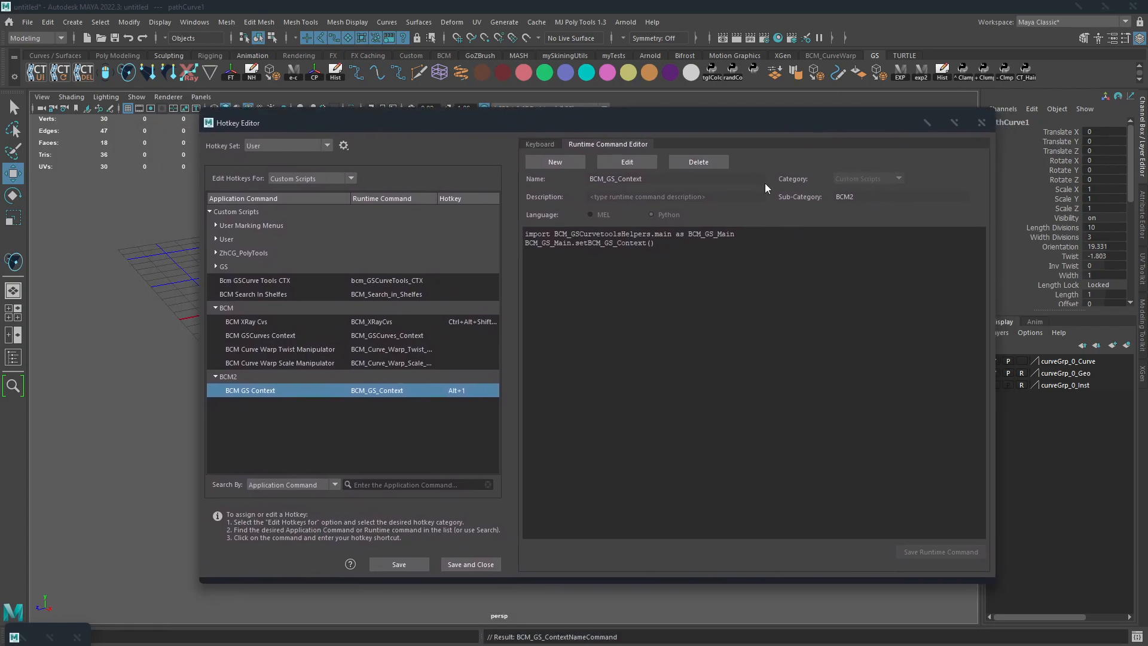
left_click(393, 566)
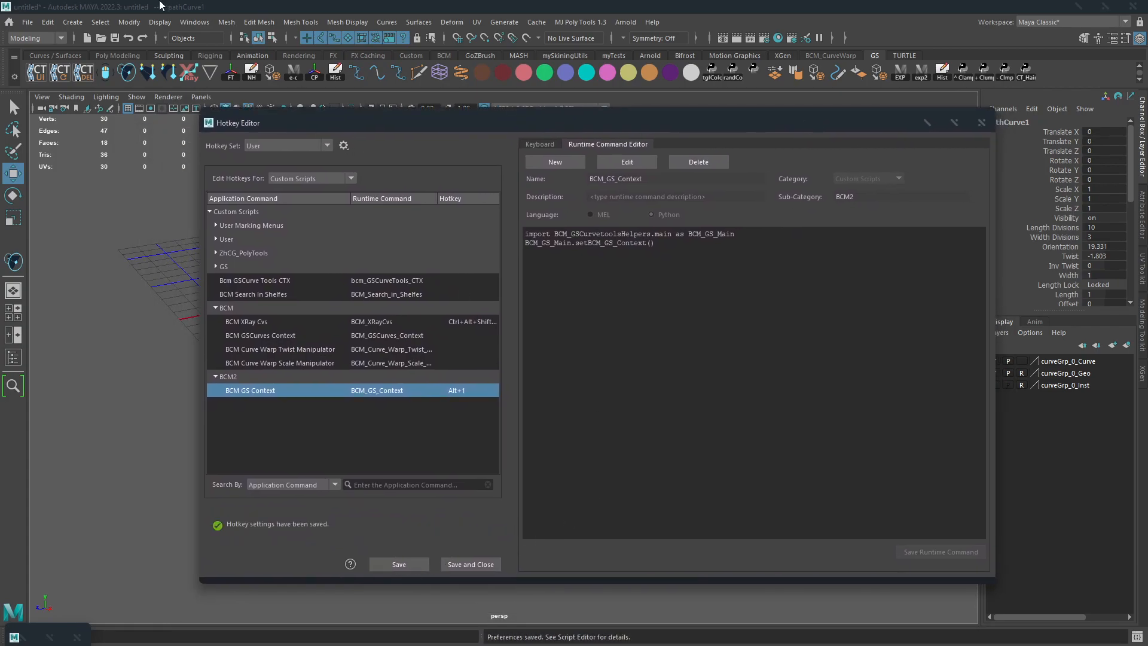
left_click(27, 22)
left_click(548, 315)
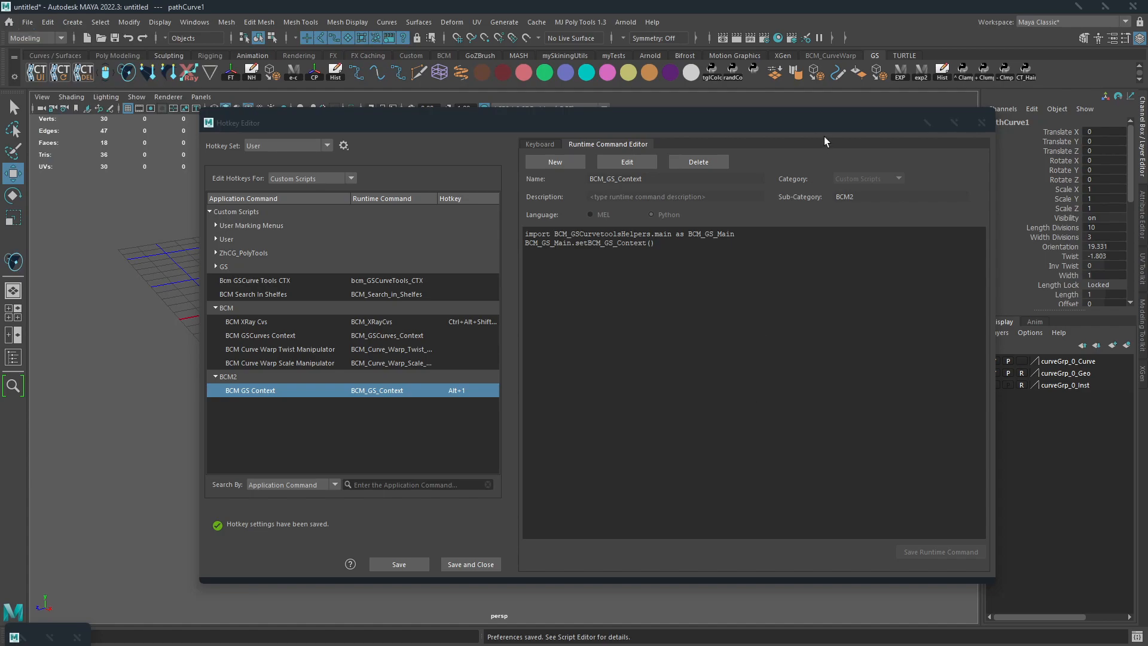
left_click_drag(827, 124, 801, 124)
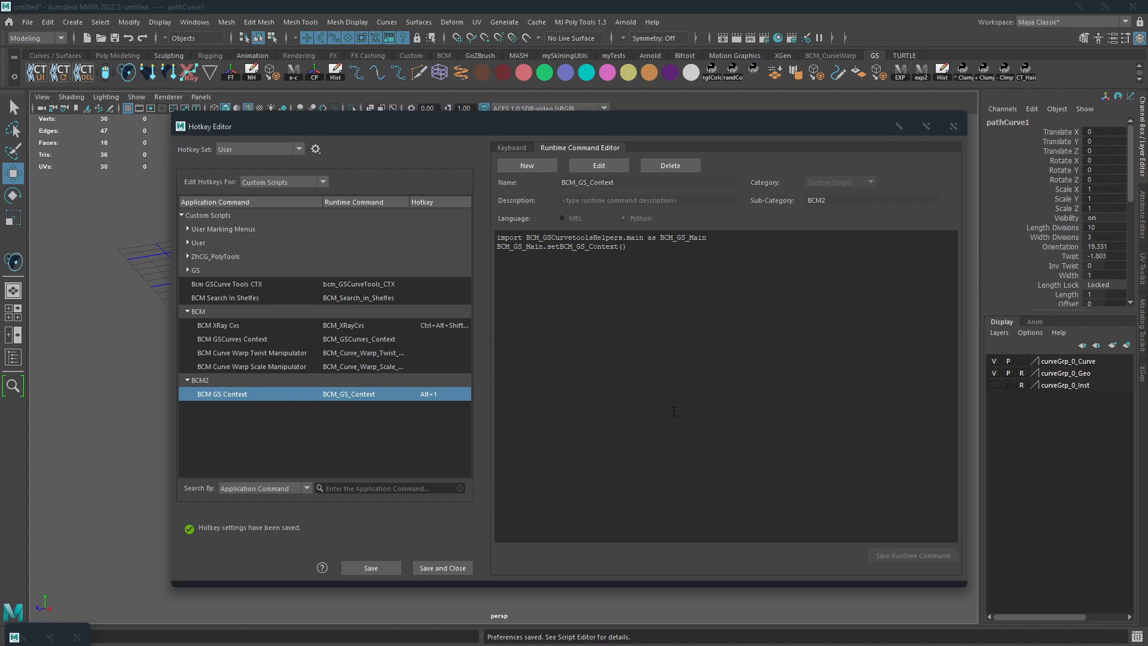
Step: Switch to the Maya Default hotkey set and duplicate it as a new set named User2
left_click(296, 149)
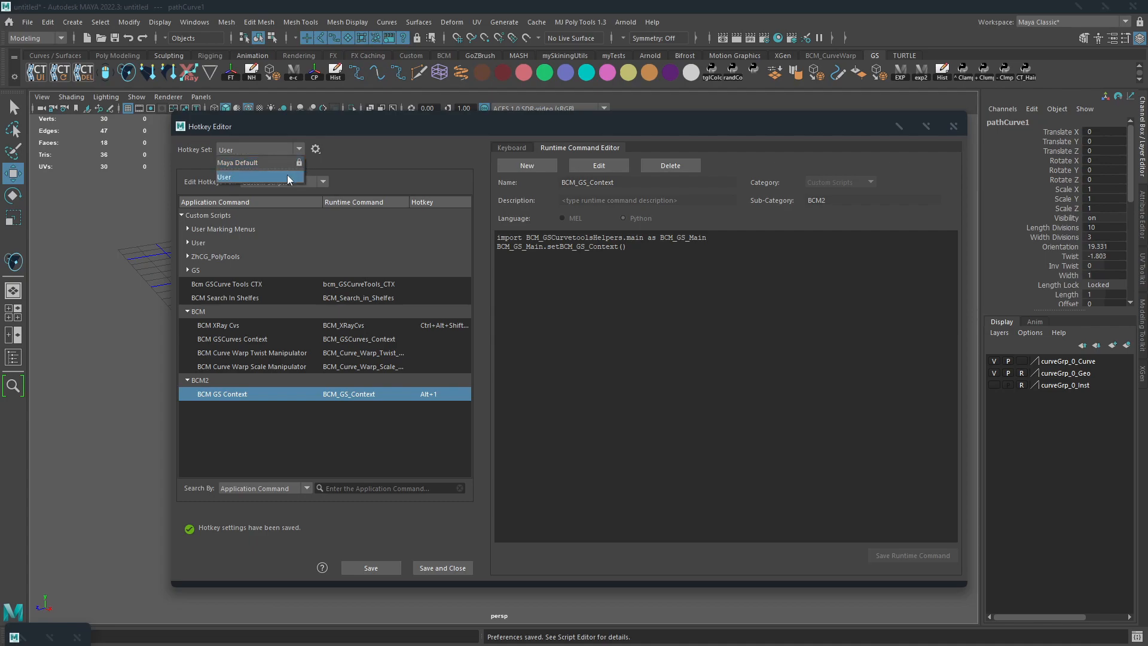
left_click(299, 149)
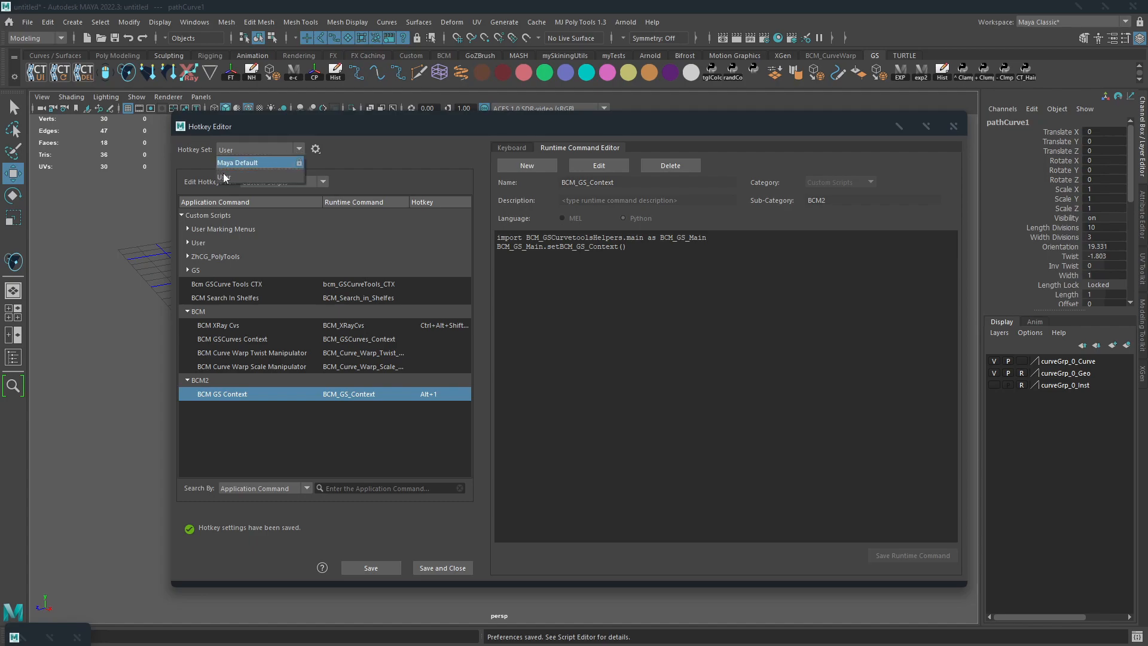
left_click(271, 161)
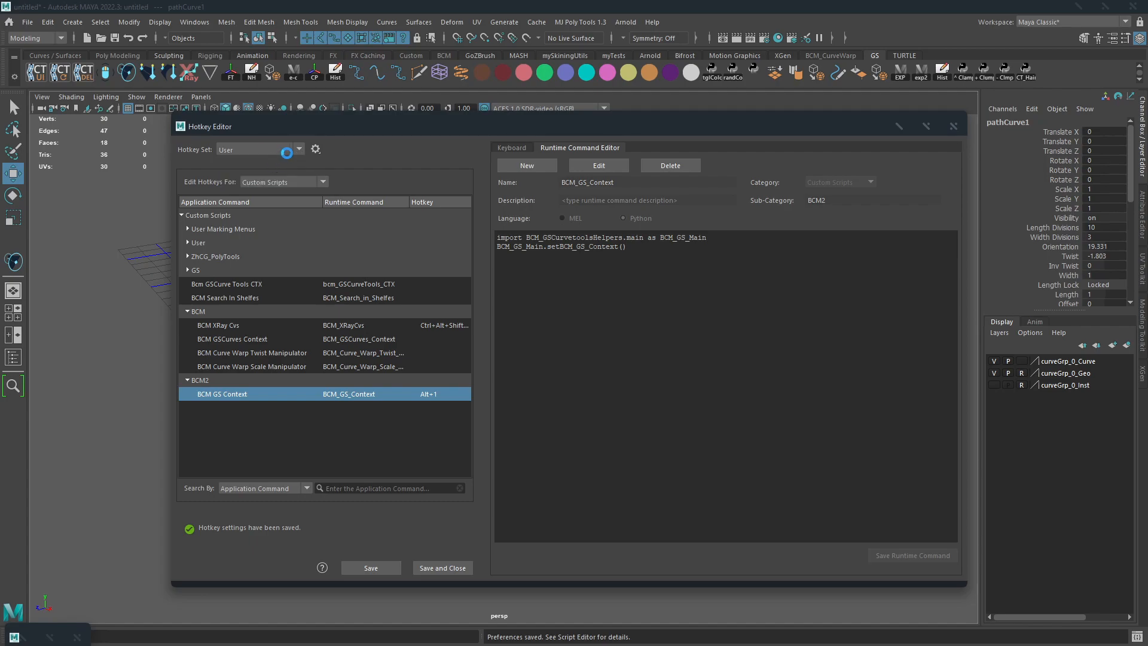
left_click(315, 150)
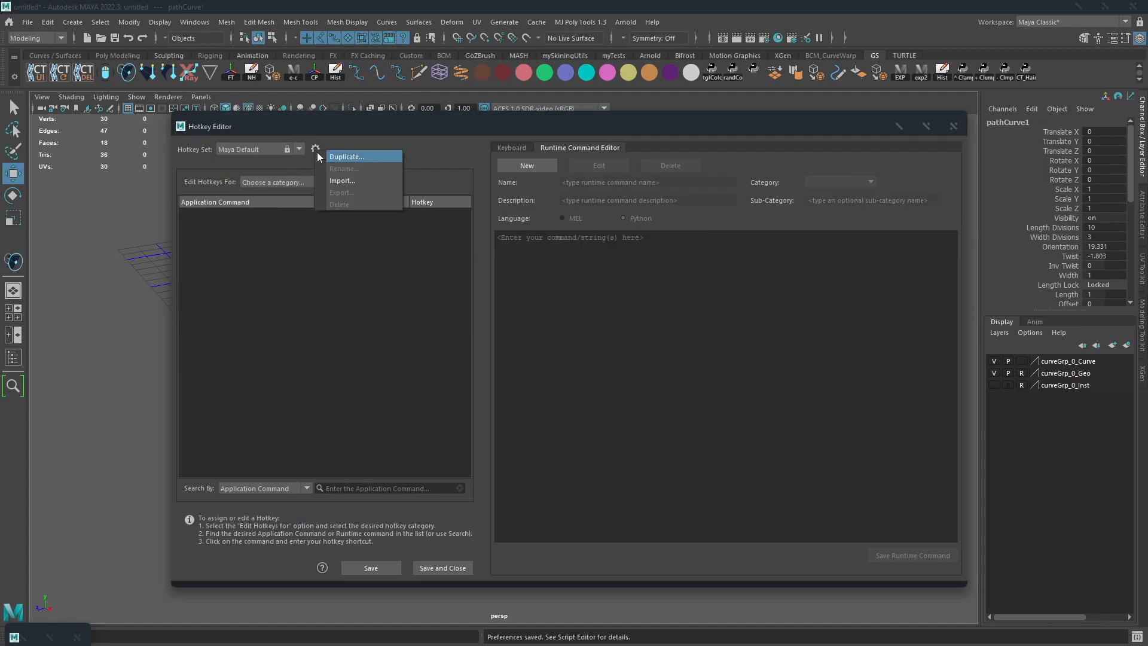
left_click(384, 156)
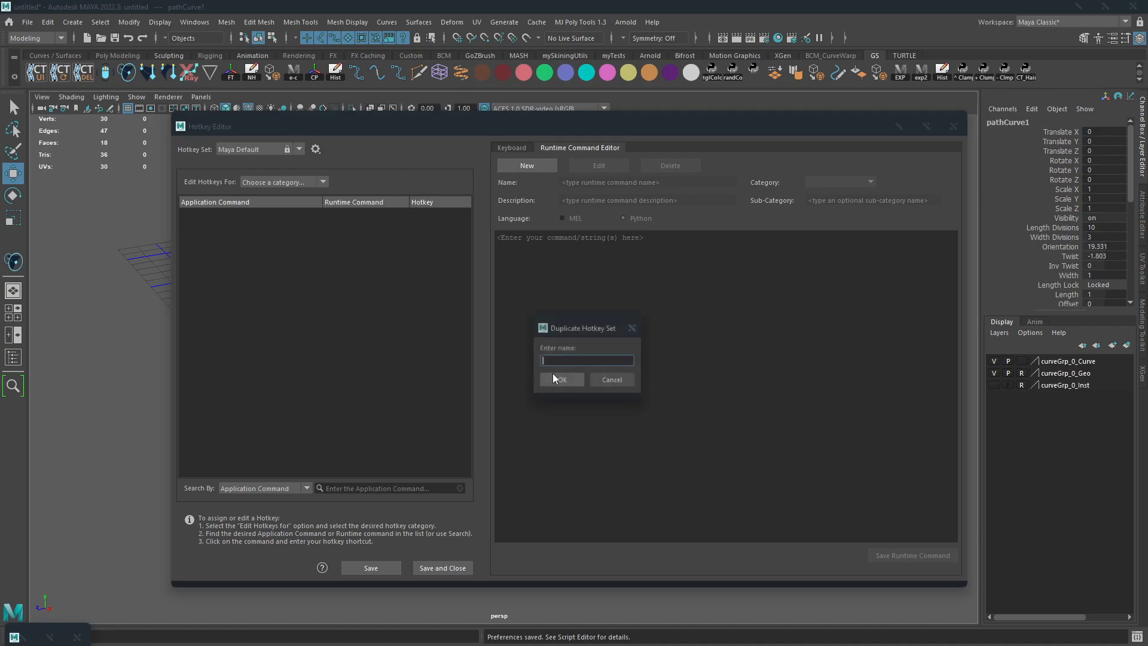
type("User2")
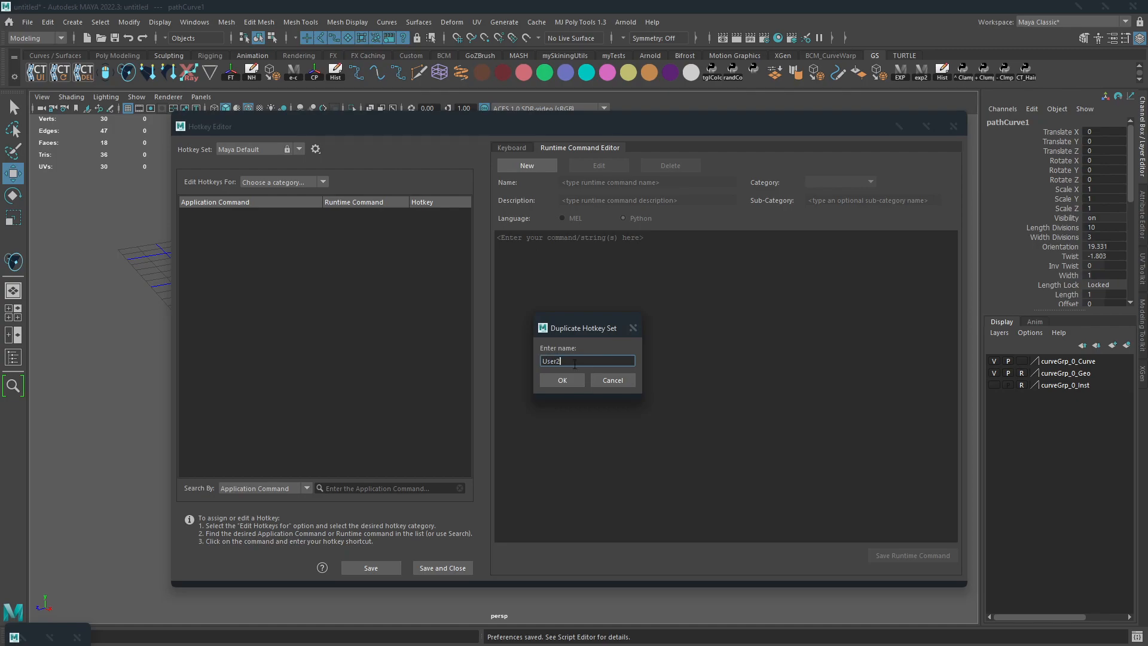
left_click(564, 377)
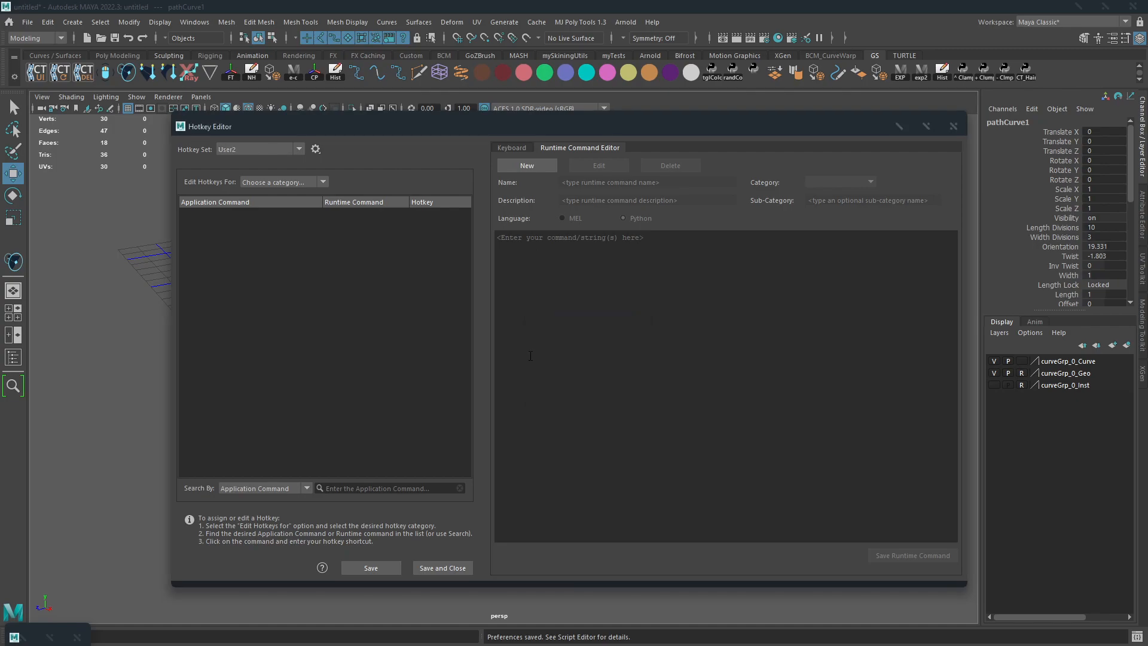
Step: Delete the User2 hotkey set
left_click(297, 148)
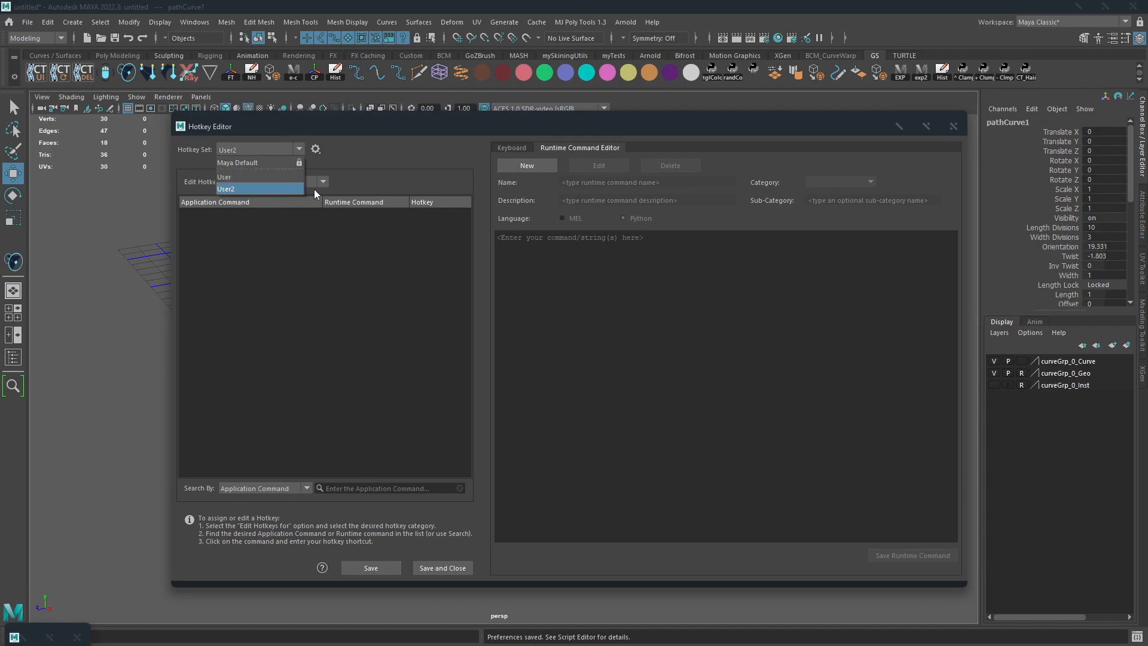
left_click(268, 189)
left_click(315, 149)
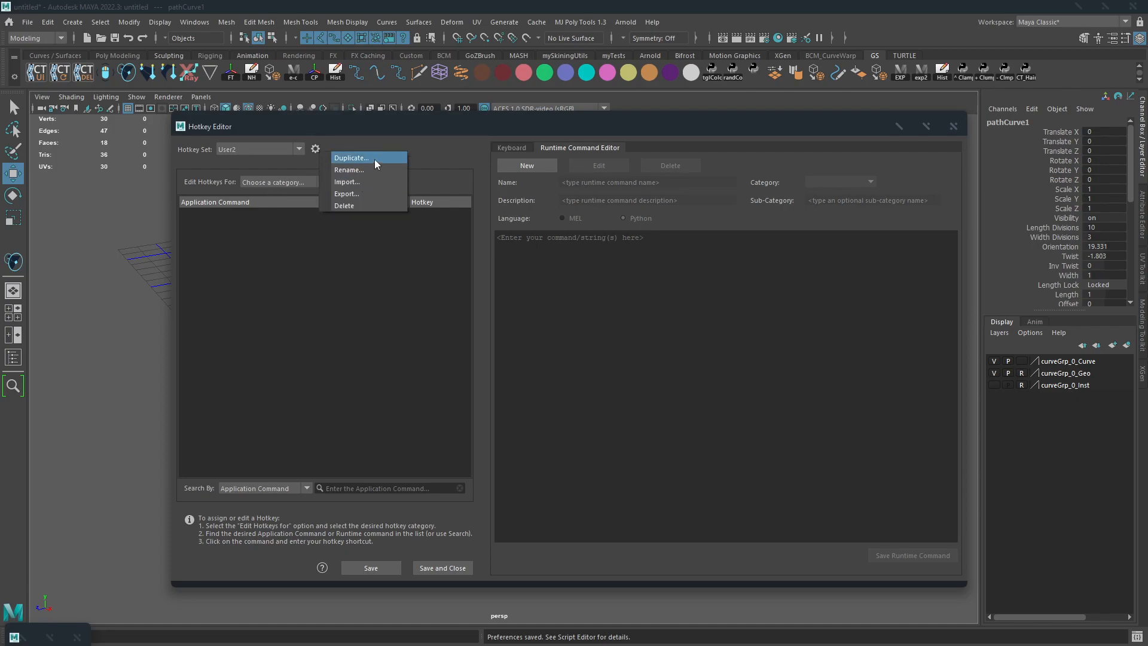
left_click(367, 206)
left_click(547, 334)
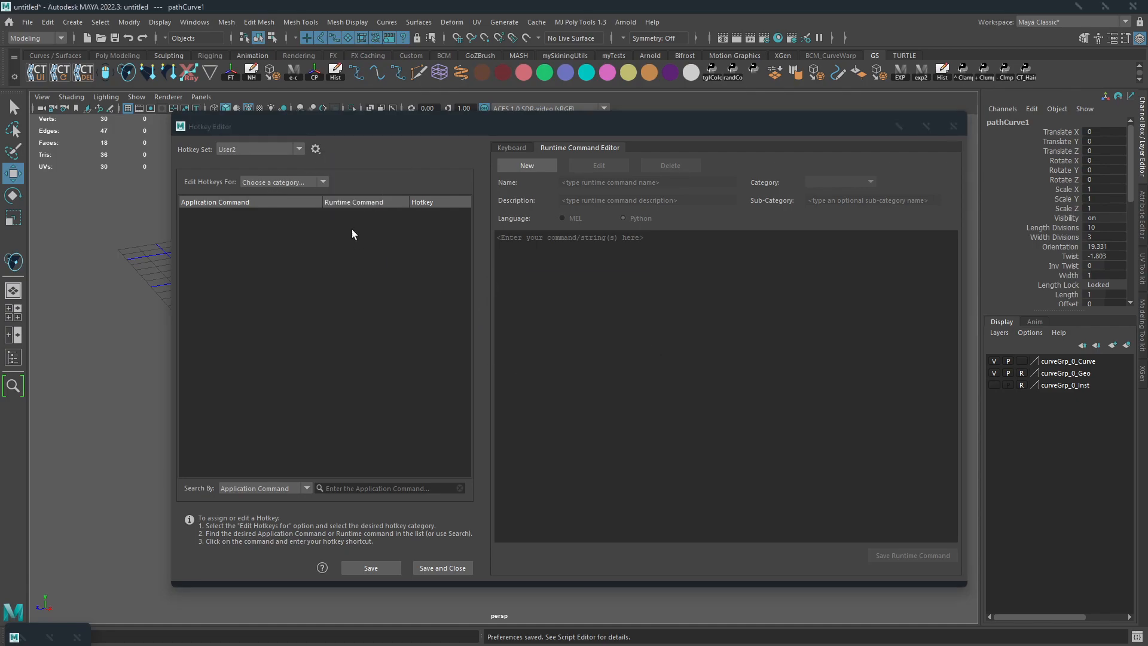
Step: Return to the User hotkey set, list its Custom Scripts commands and expand the BCM2 group
left_click(270, 150)
left_click(267, 174)
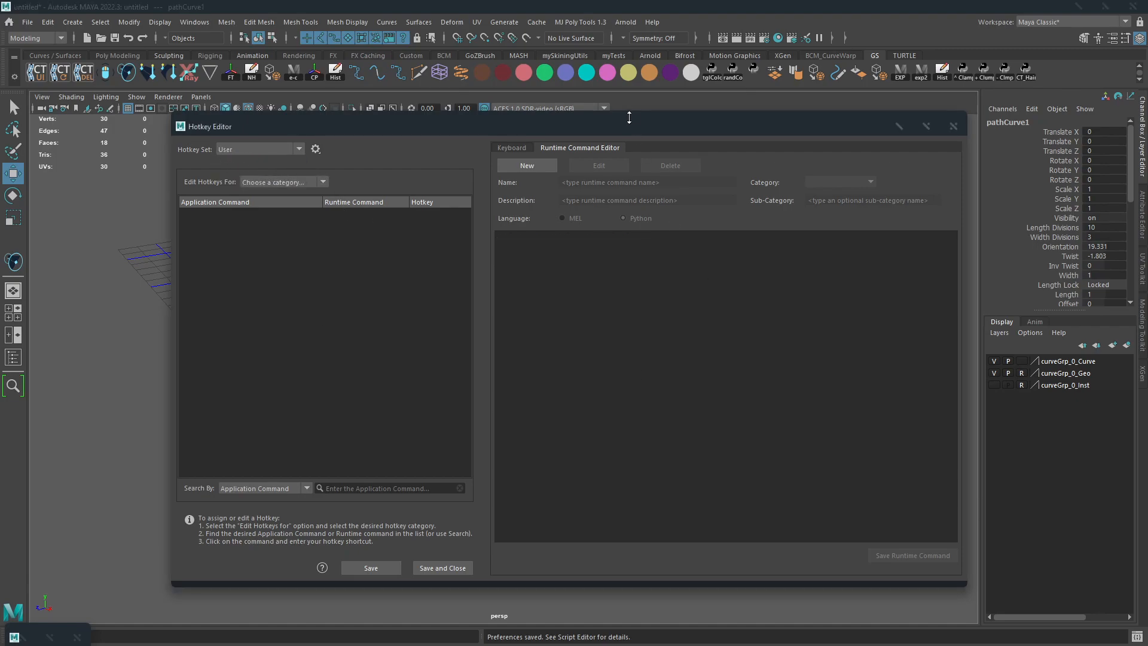
left_click_drag(620, 120, 609, 116)
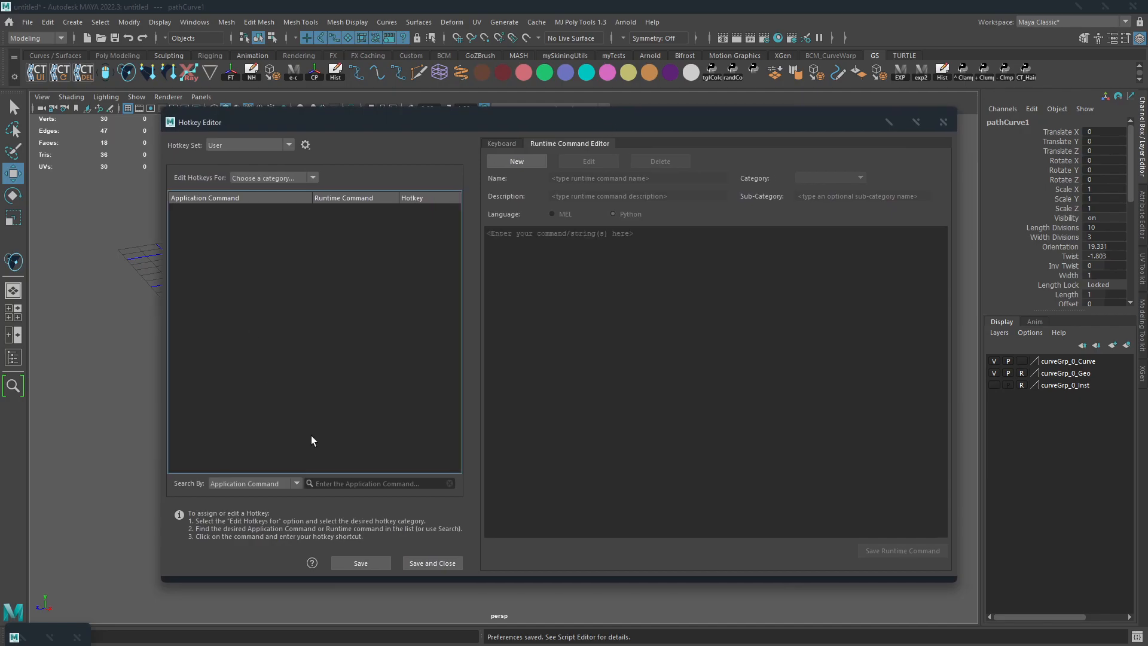
left_click(281, 177)
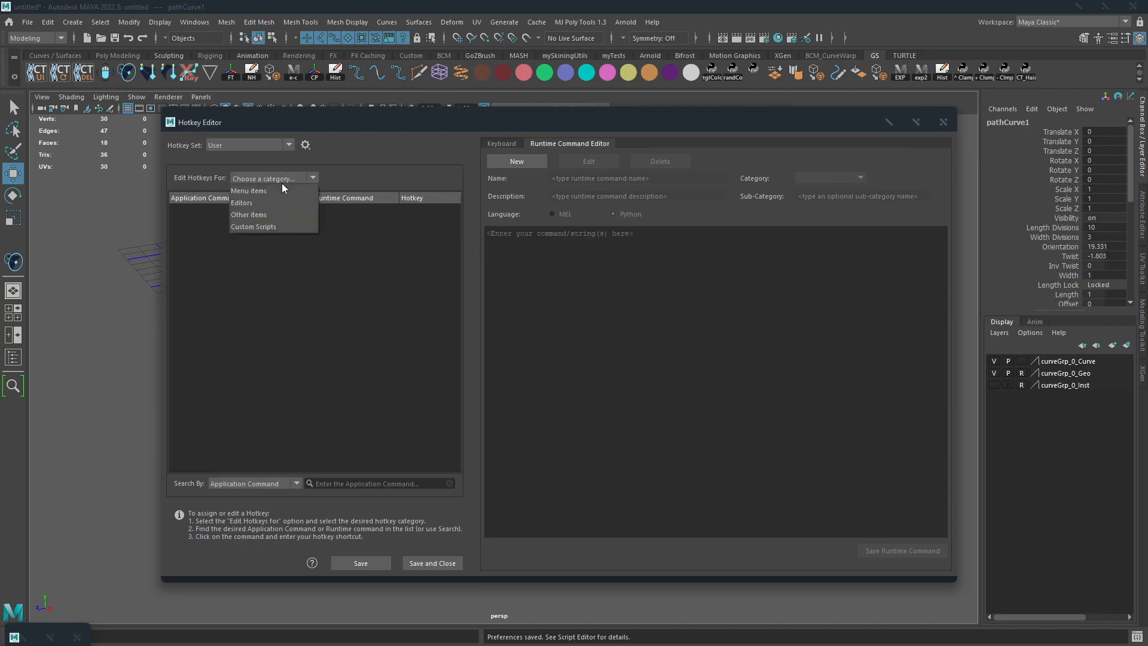
left_click(274, 224)
left_click(178, 321)
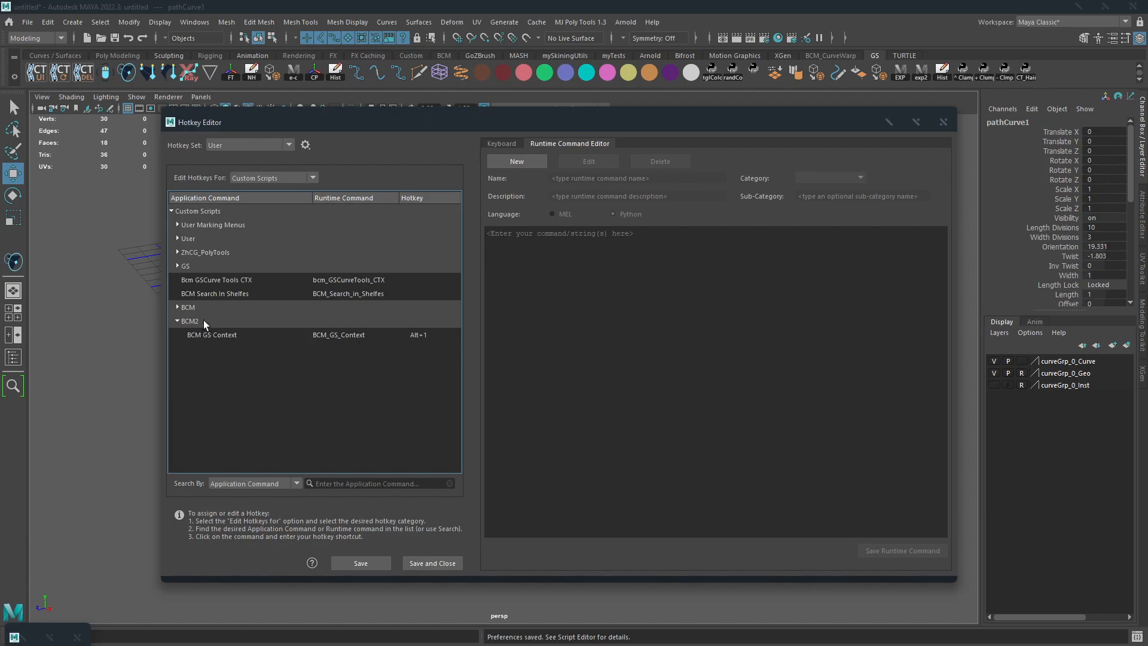
left_click(641, 398)
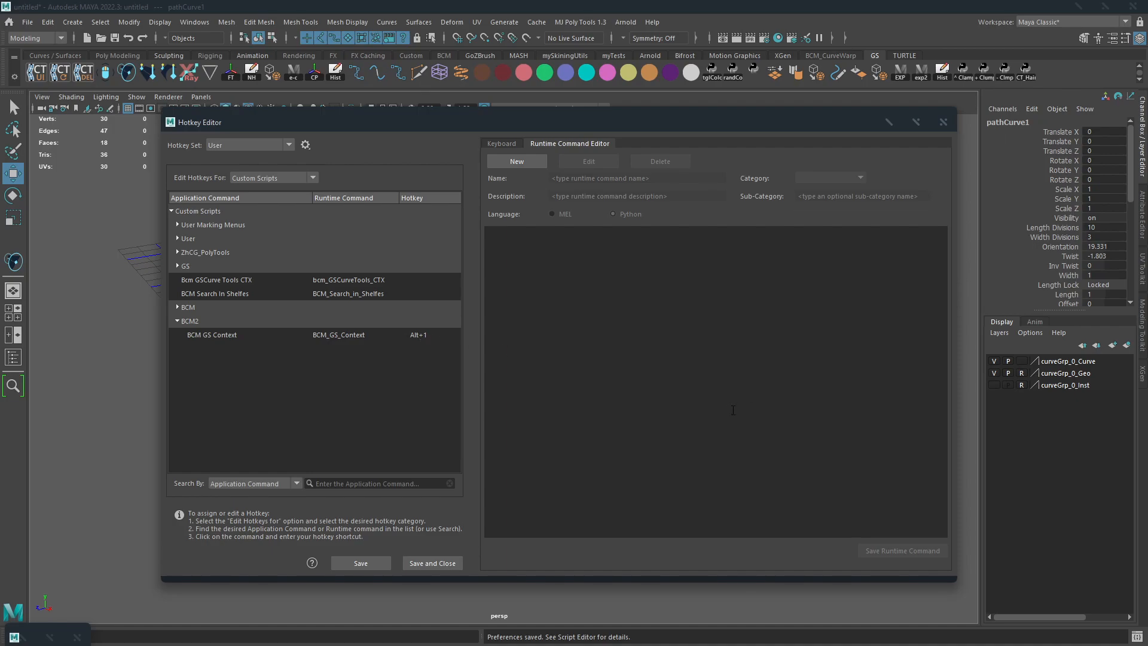
Step: Close the Hotkey Editor and return to the curve card in the perspective viewport
left_click(943, 122)
middle_click_drag(787, 233, 693, 271, "alt")
right_click_drag(693, 270, 696, 275, "alt")
left_click(707, 270)
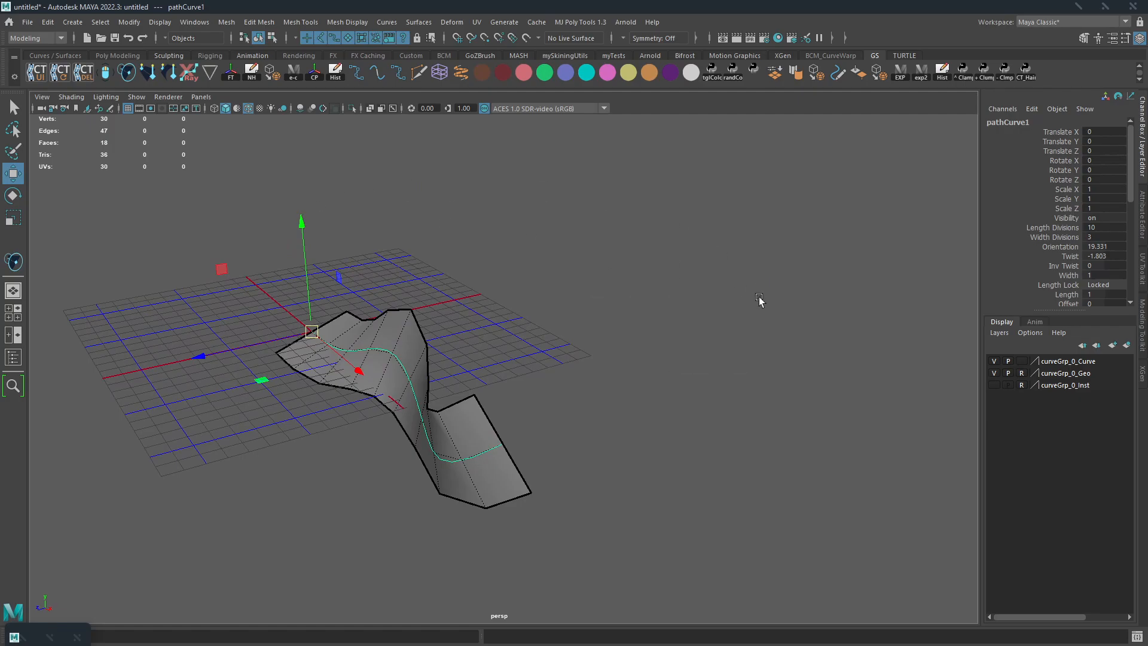
Step: Bring up the maya scripts folder and the downloaded Bcm folder in File Explorer
key("alt+Tab")
left_click(428, 317)
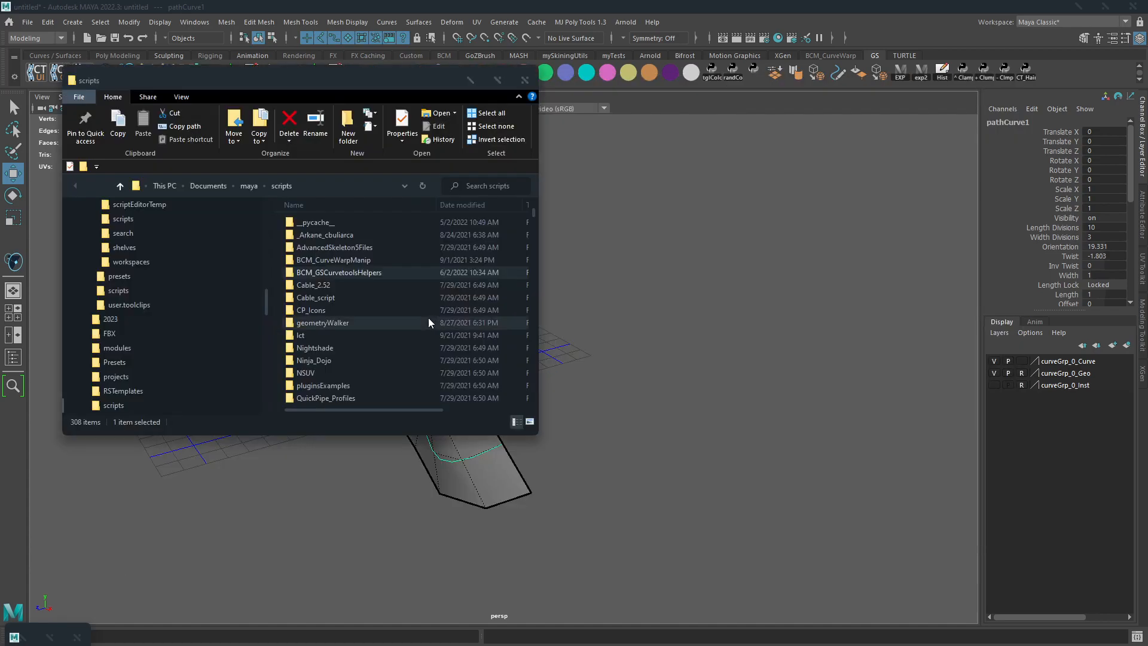
key("alt+Tab")
left_click(256, 342)
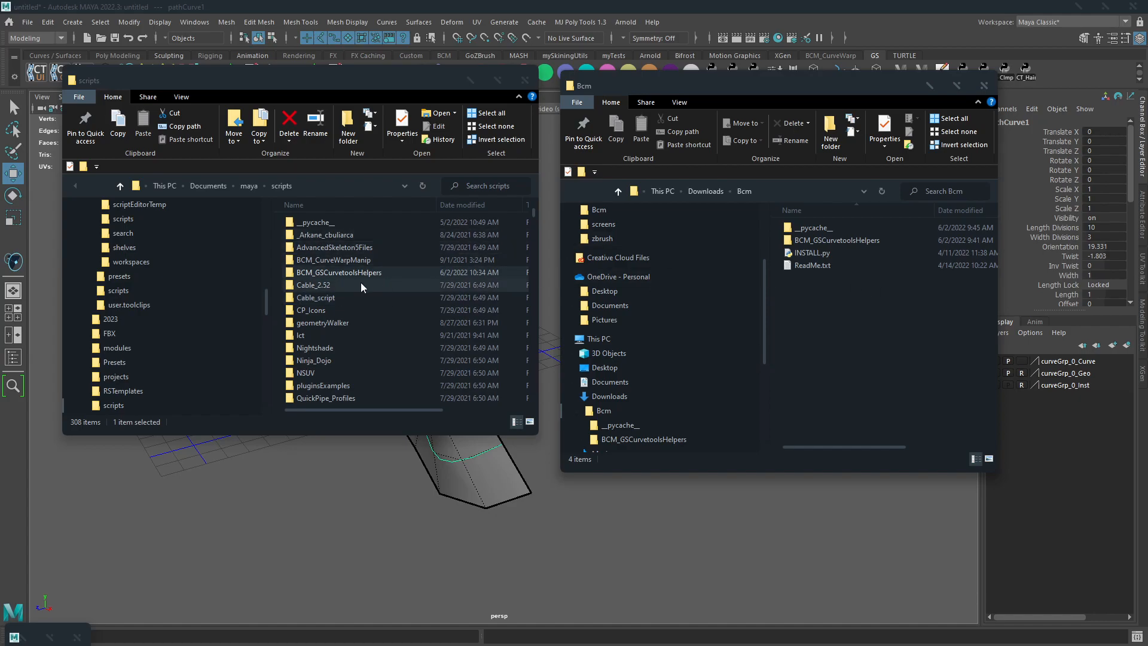
Step: Open the MMMenu folder inside the downloaded BCM_GSCurvetoolsHelpers folder
double_click(851, 241)
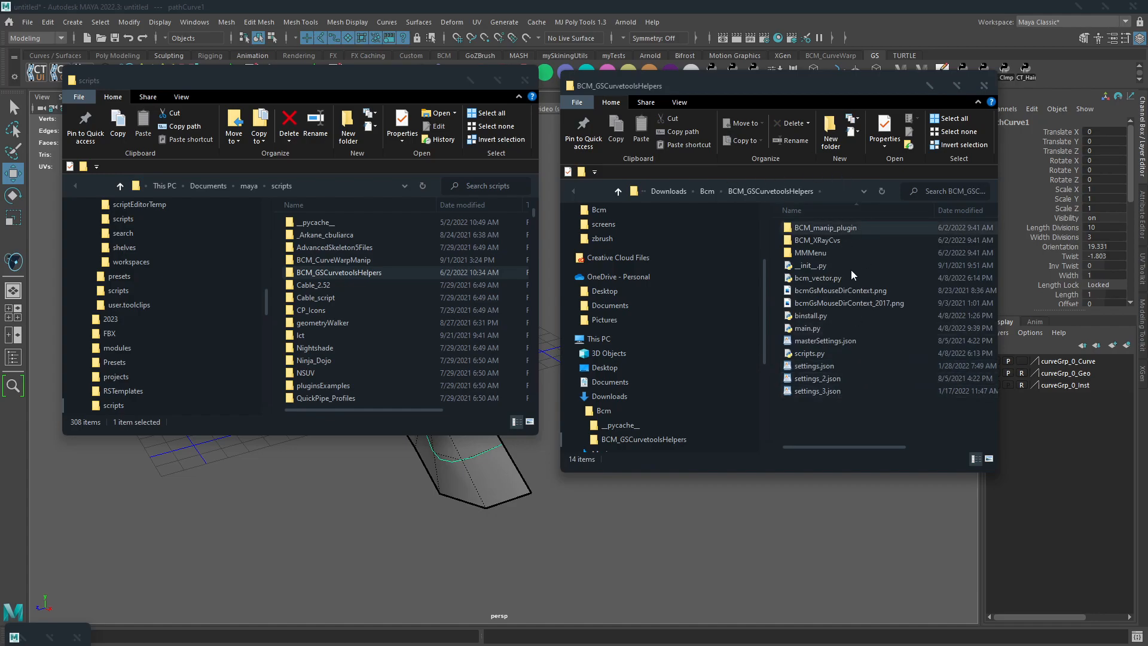
double_click(811, 253)
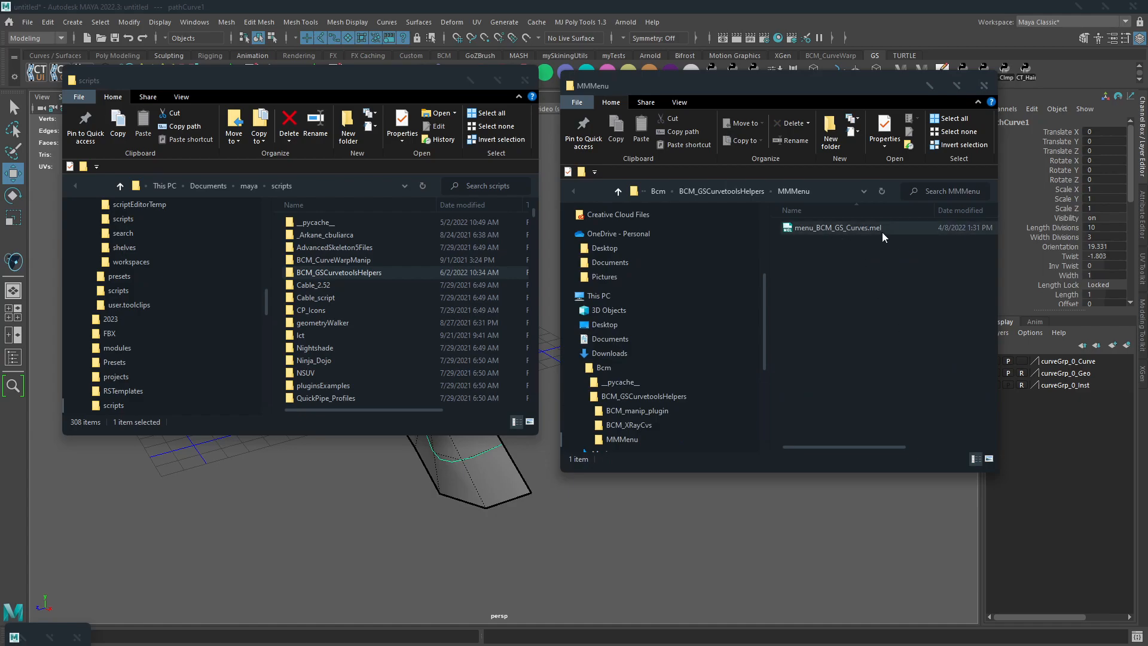
Step: Return to Maya, clear the curve card selection and display the GS curves marking menu in the perspective viewport
left_click(784, 531)
left_click(755, 518)
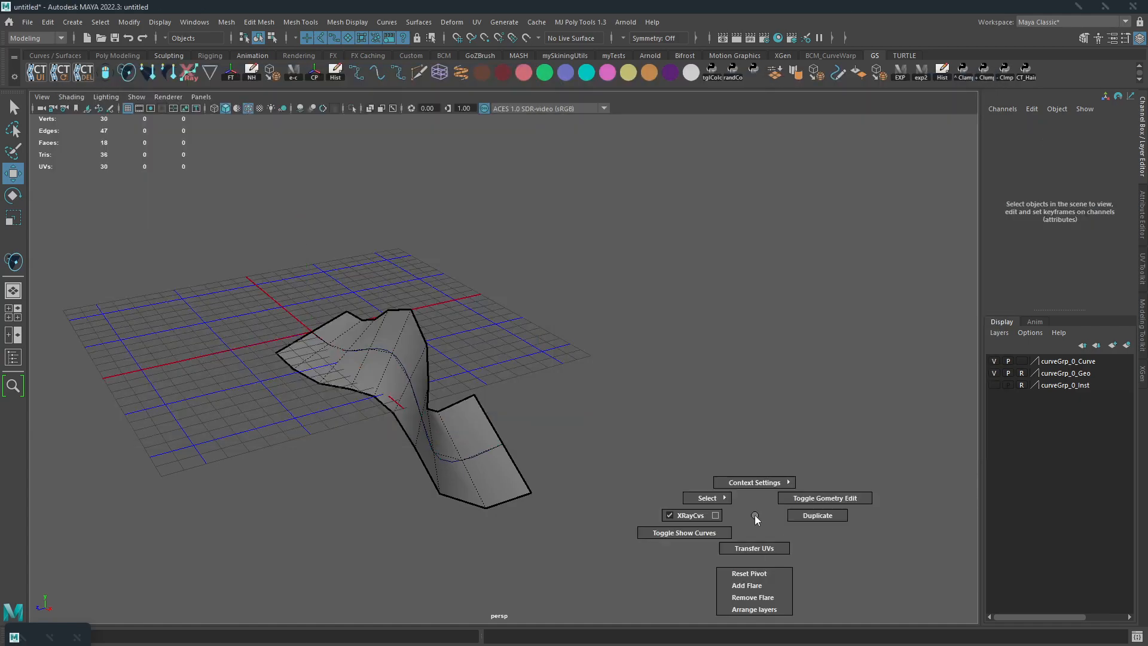
left_click(774, 290)
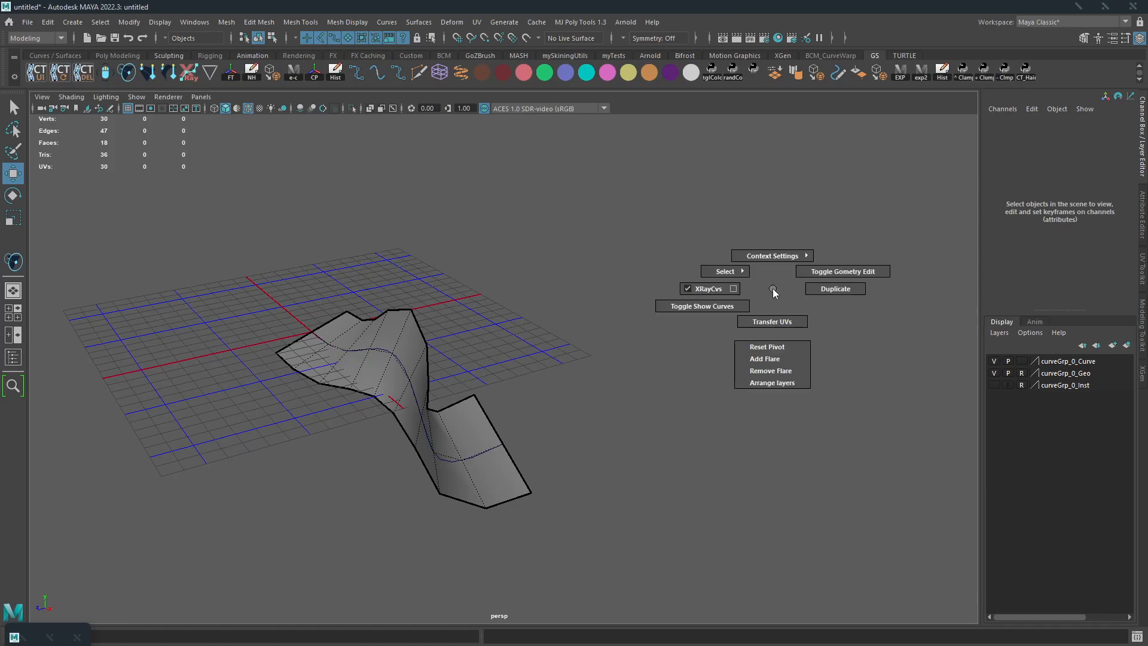
Step: Bring the MMMenu and scripts folder windows back up in File Explorer over Maya
key("alt+Tab")
left_click_drag(869, 228, 878, 369)
key("alt+Tab")
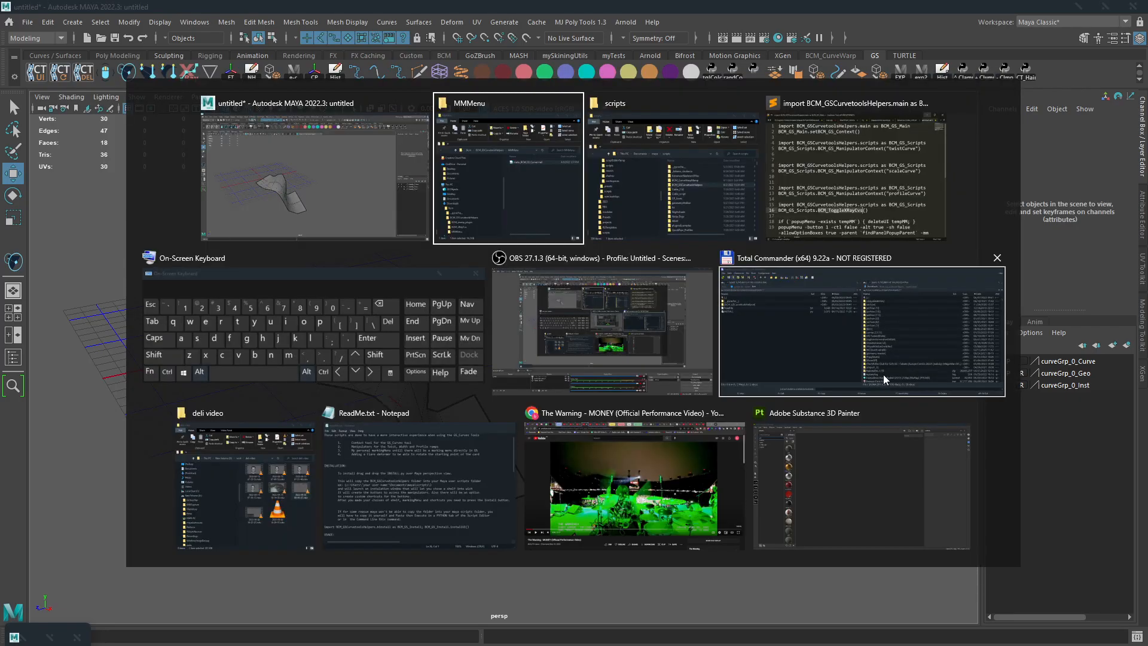
key("alt+Tab")
key("Tab")
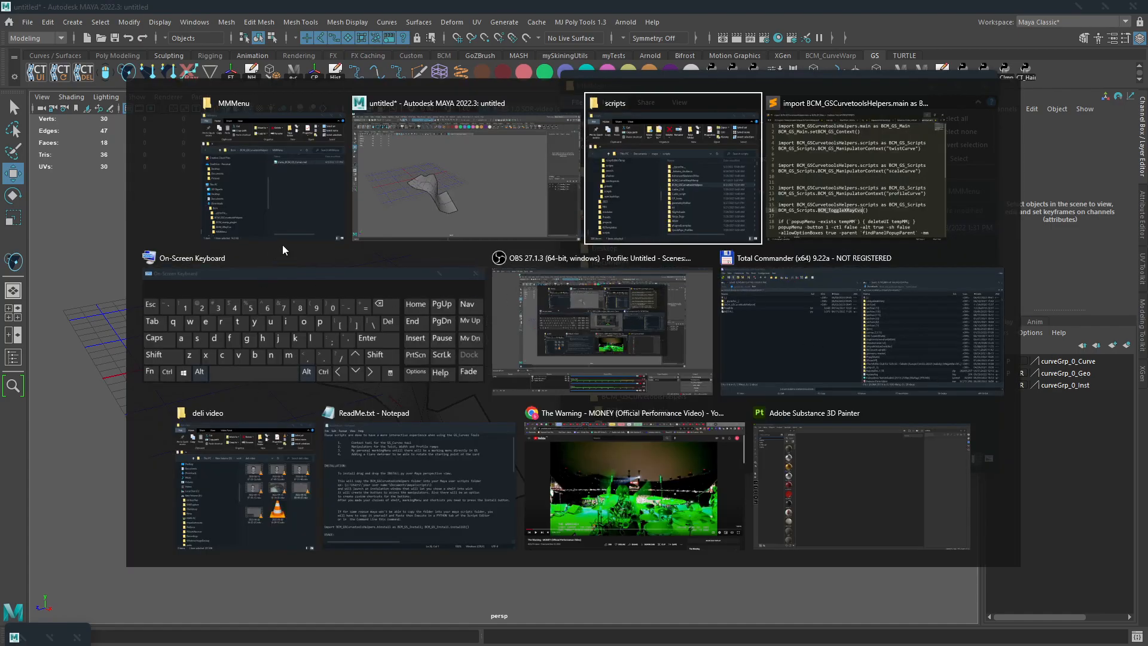
left_click(623, 242)
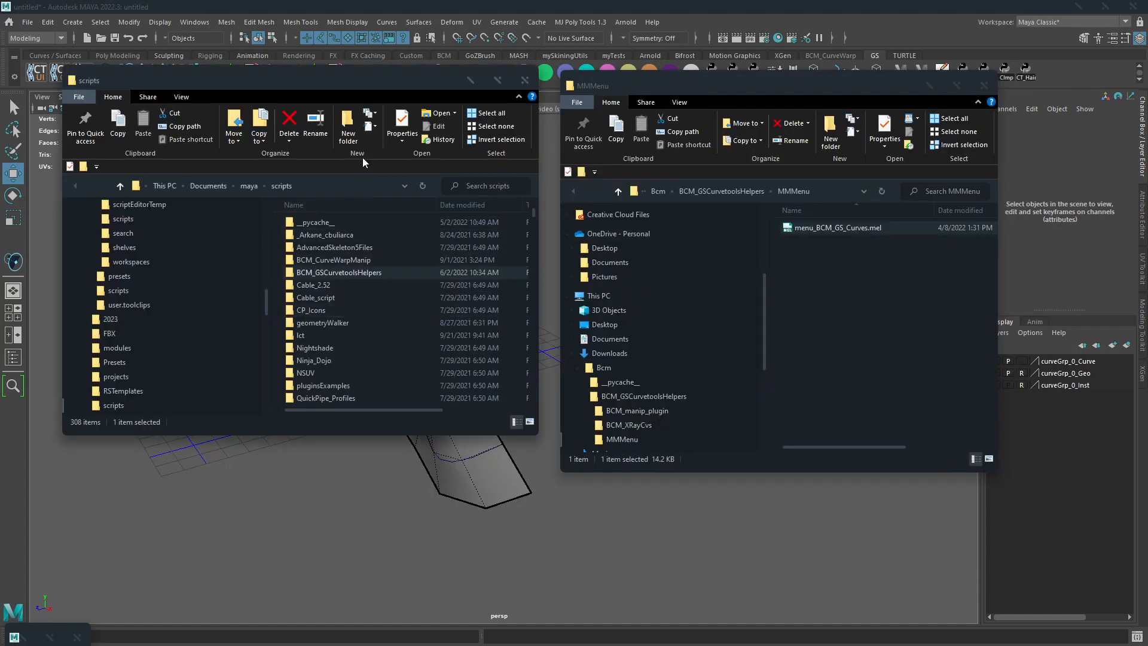
Step: Switch the scripts window to the Documents folder and open its maya folder
scroll(216, 259, "up", 10)
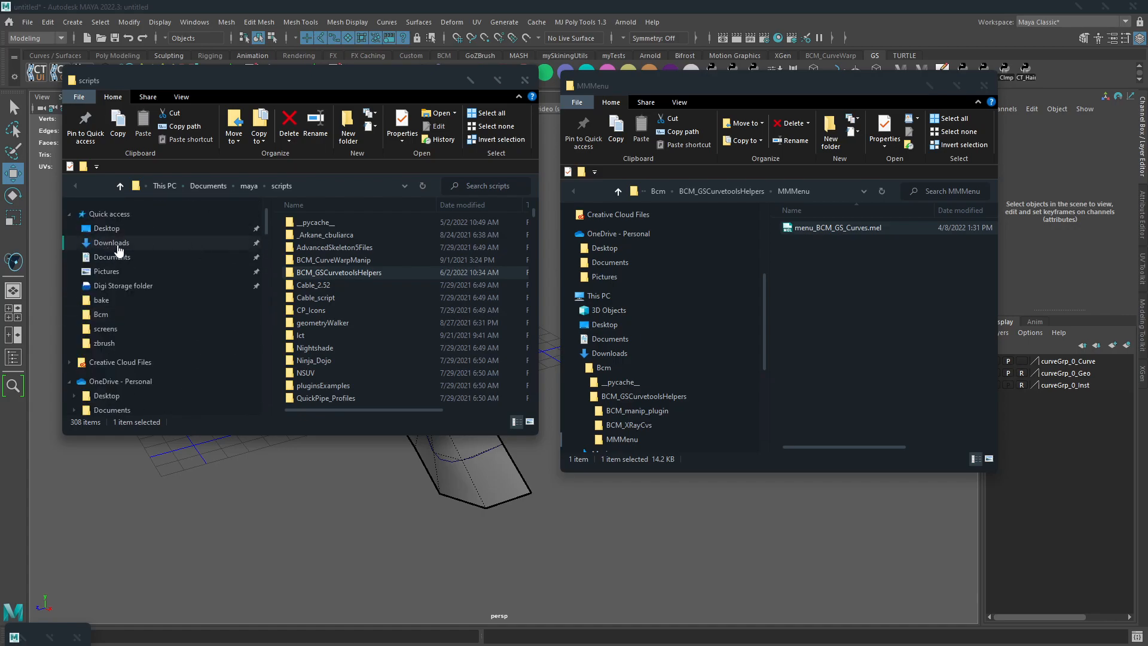
left_click(114, 243)
scroll(260, 359, "up", 5)
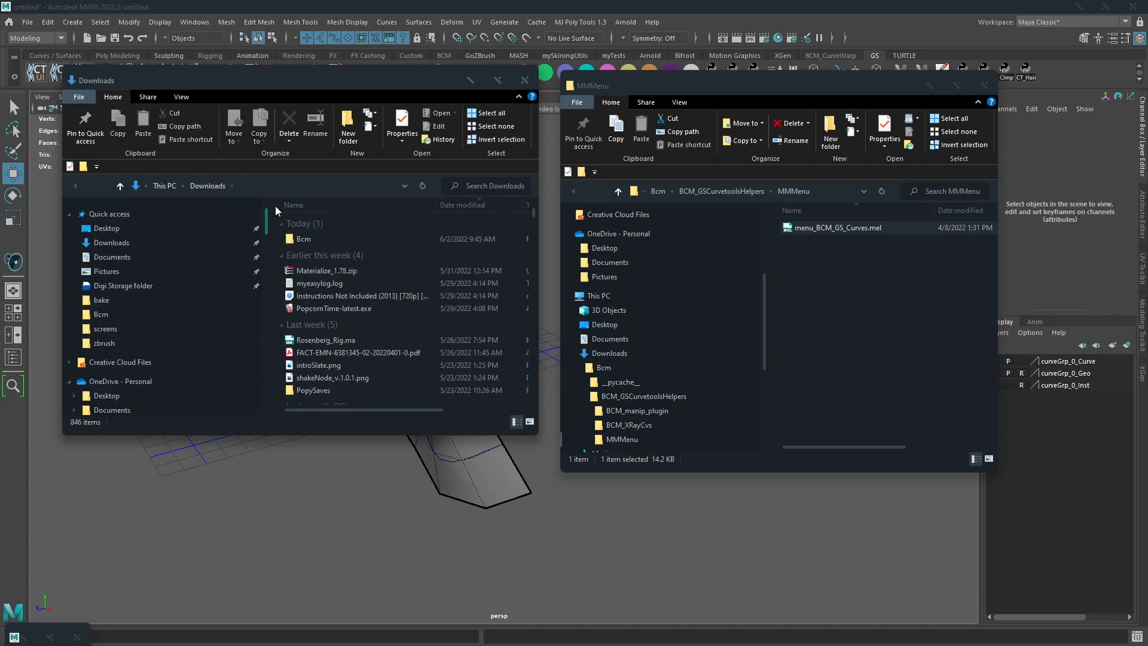
left_click(117, 257)
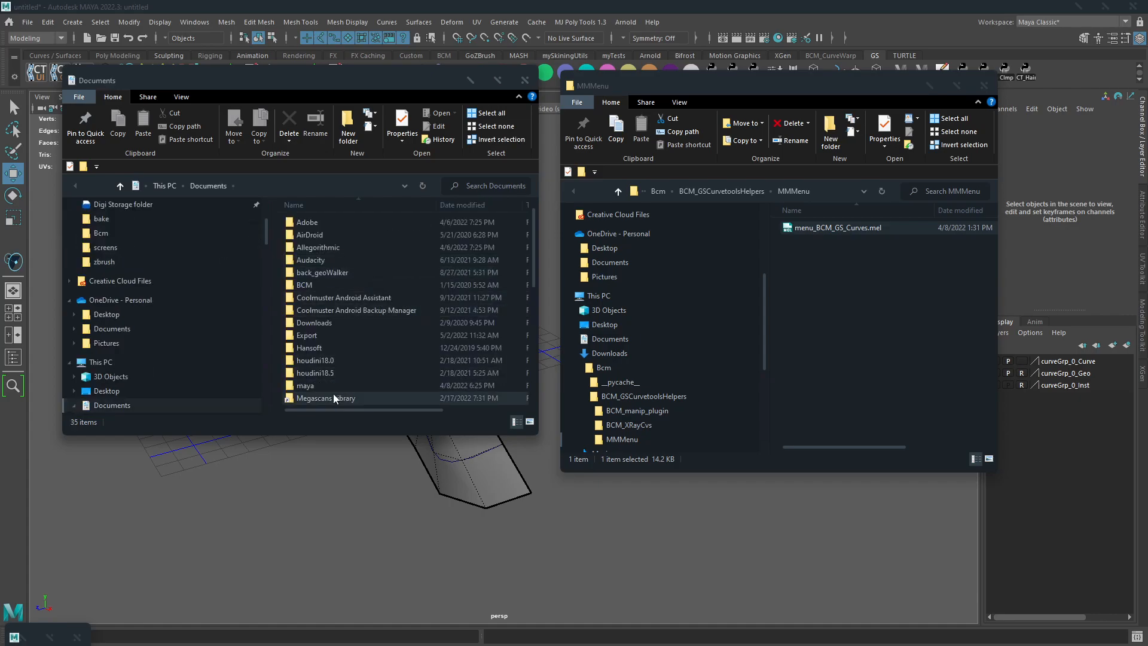
double_click(314, 386)
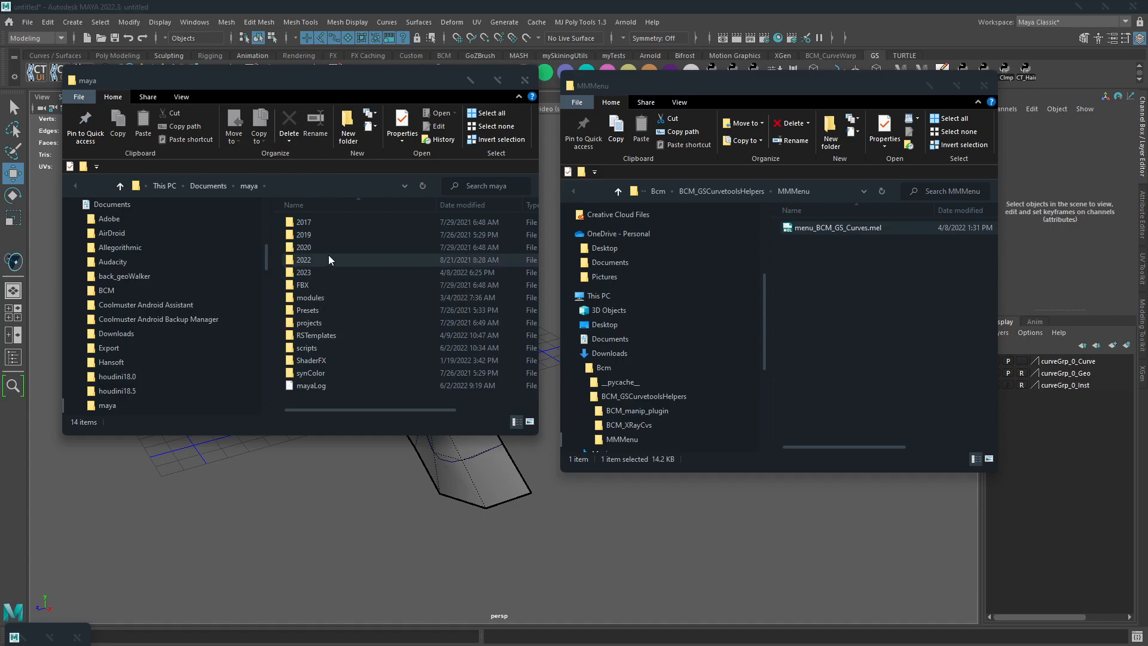
Step: Check Maya's version, open 2022 > prefs > markingMenus in the maya folder, and show the MMMenu folder window beside it
left_click(354, 7)
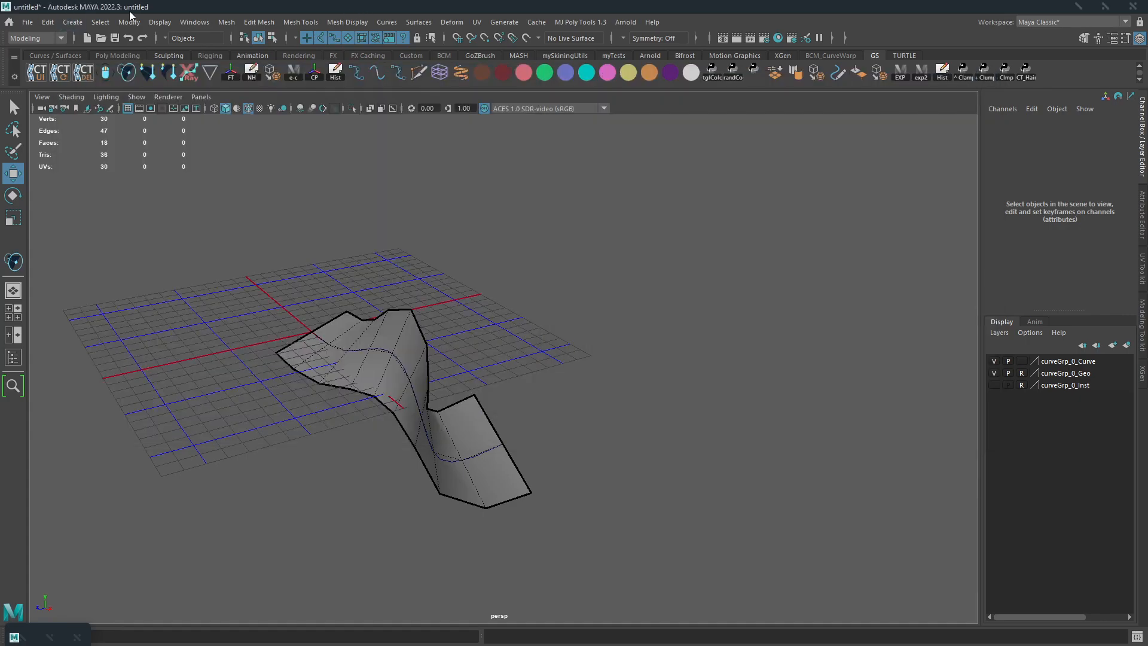
key("alt+Tab")
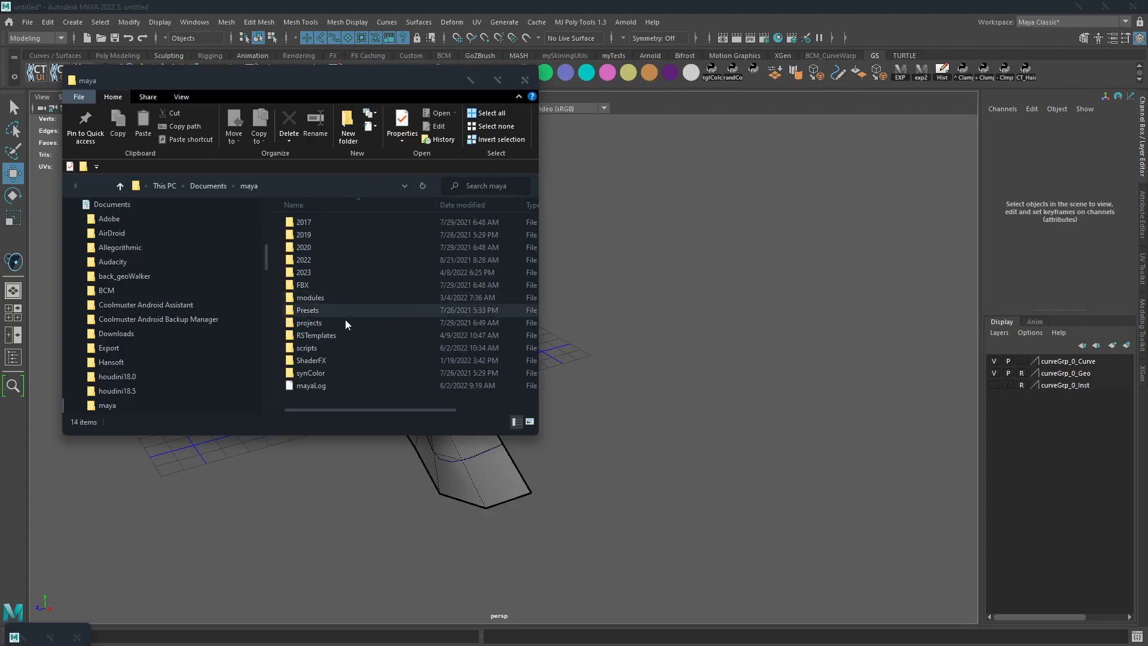
double_click(349, 259)
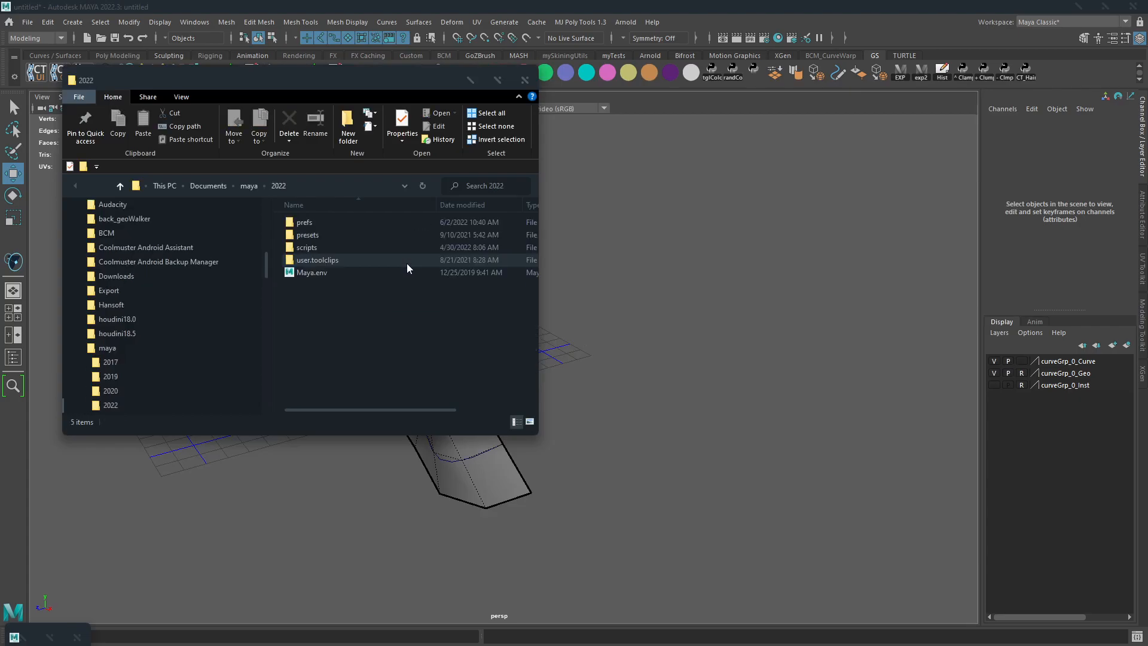
double_click(349, 222)
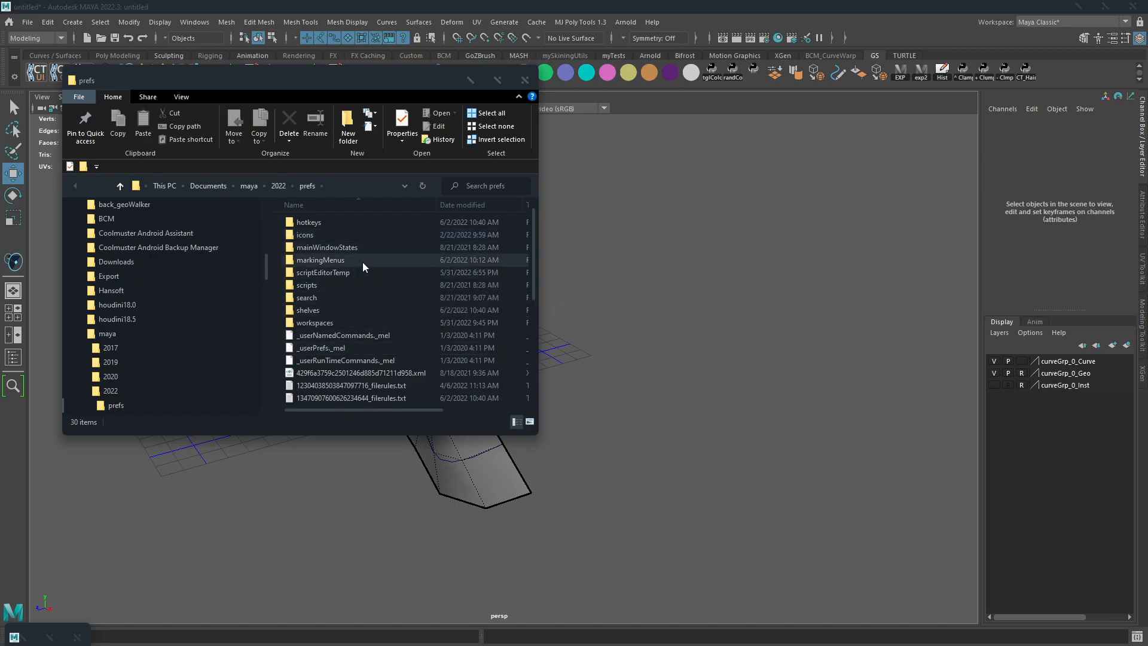
double_click(362, 262)
scroll(474, 321, "down", 3)
scroll(431, 308, "up", 3)
key("alt+Tab")
key("alt+Tab")
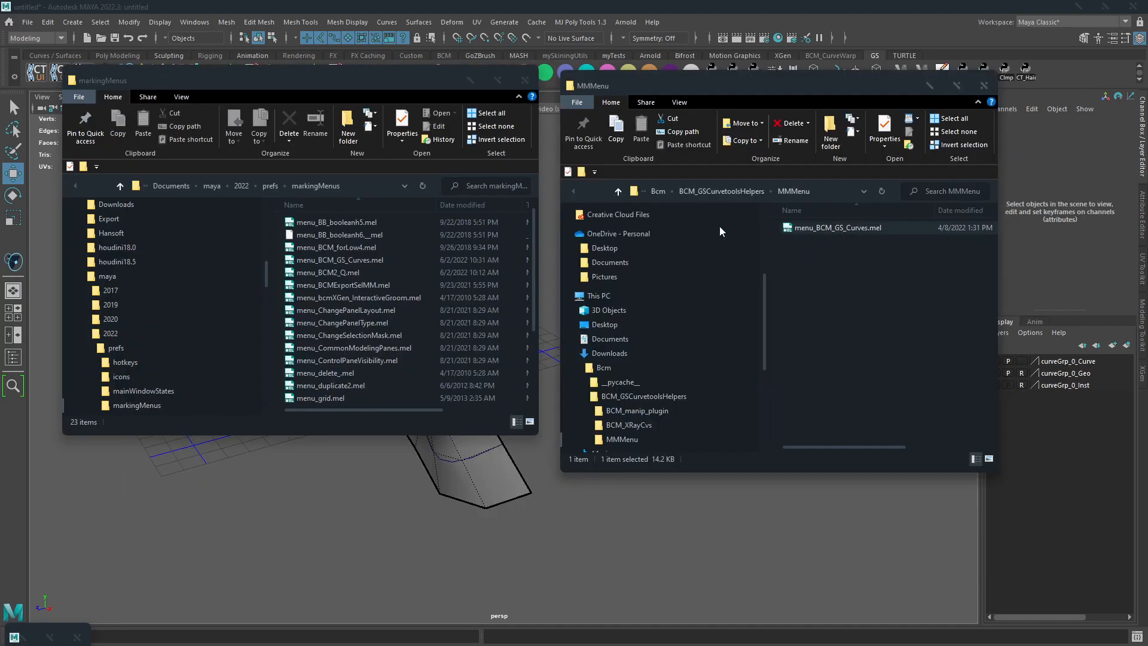
Step: Switch to Maya, open the Marking Menu Editor and place its window clear of the curve card
left_click(931, 332)
key("alt+Tab")
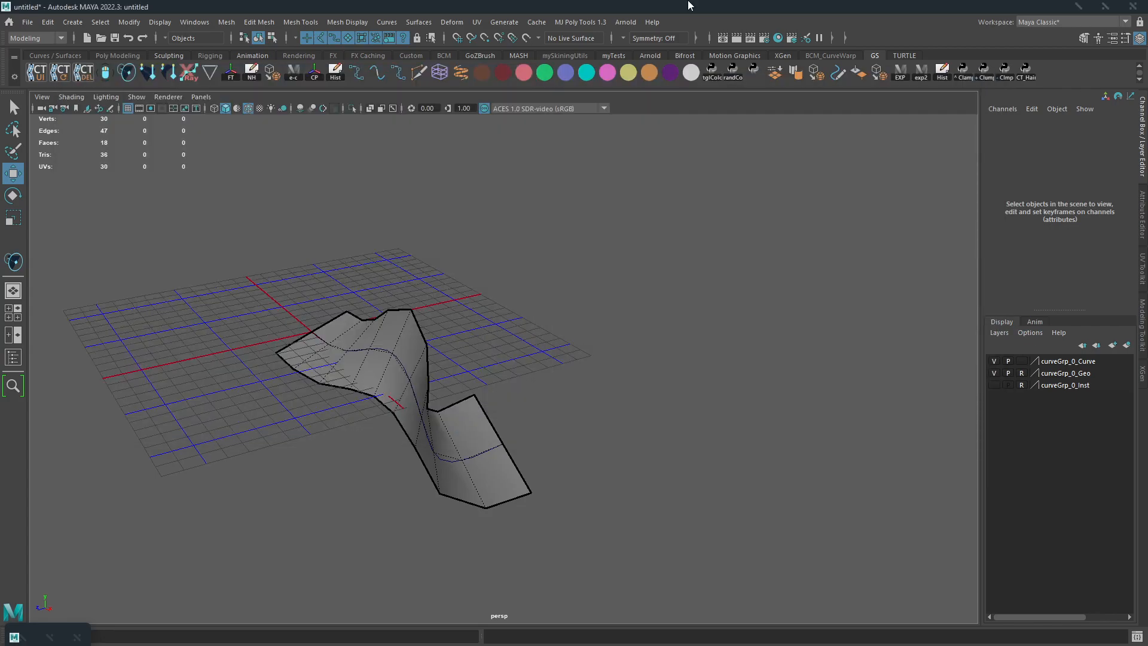
left_click(194, 22)
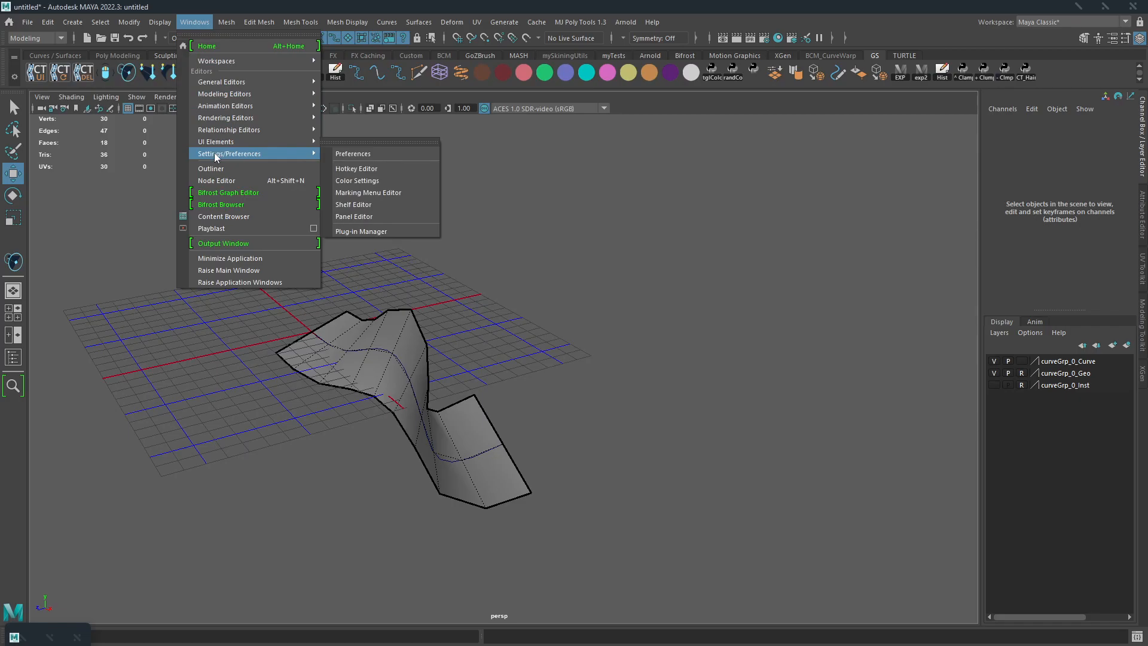
mouse_move(217, 156)
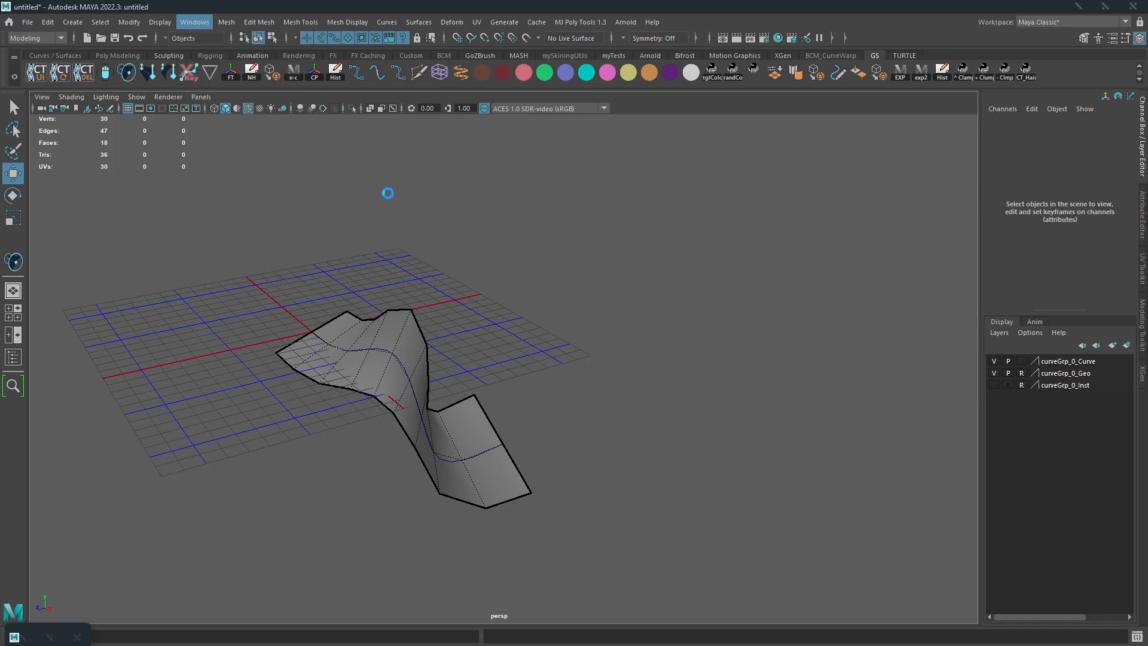
left_click(388, 193)
left_click_drag(942, 91, 616, 175)
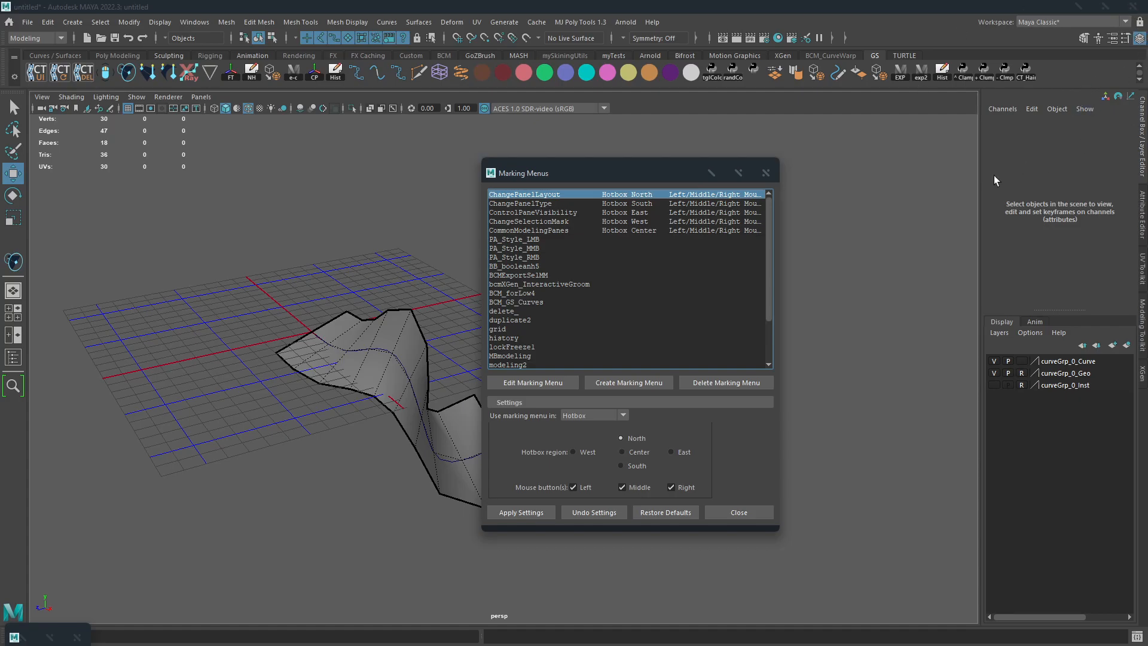
left_click_drag(639, 174, 661, 151)
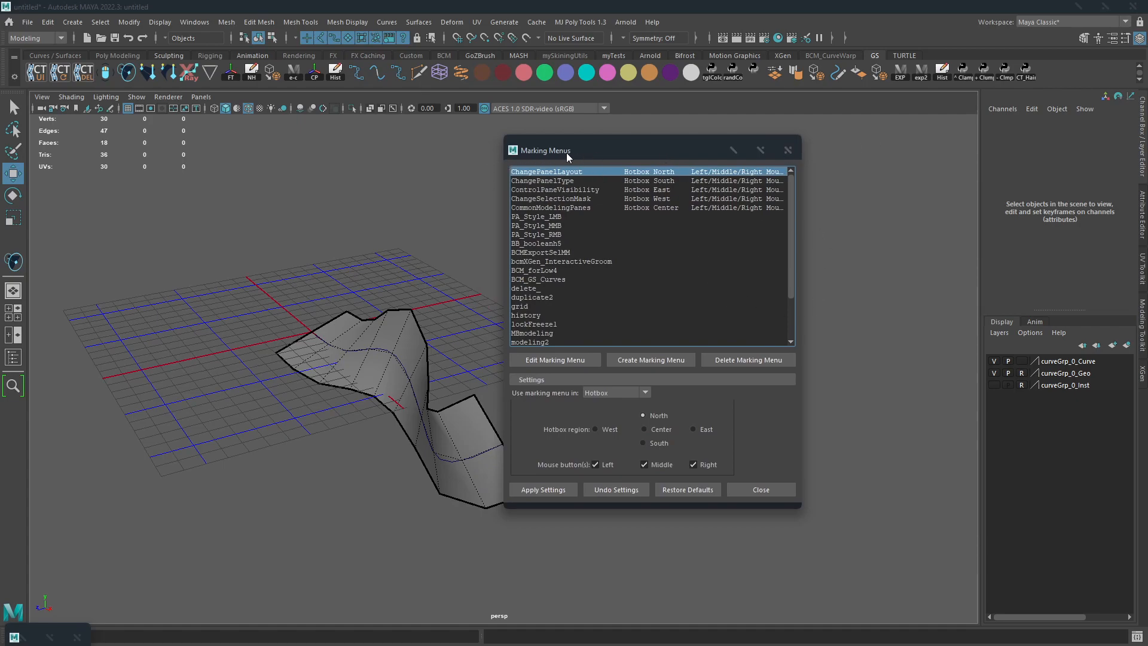
left_click_drag(557, 150, 730, 137)
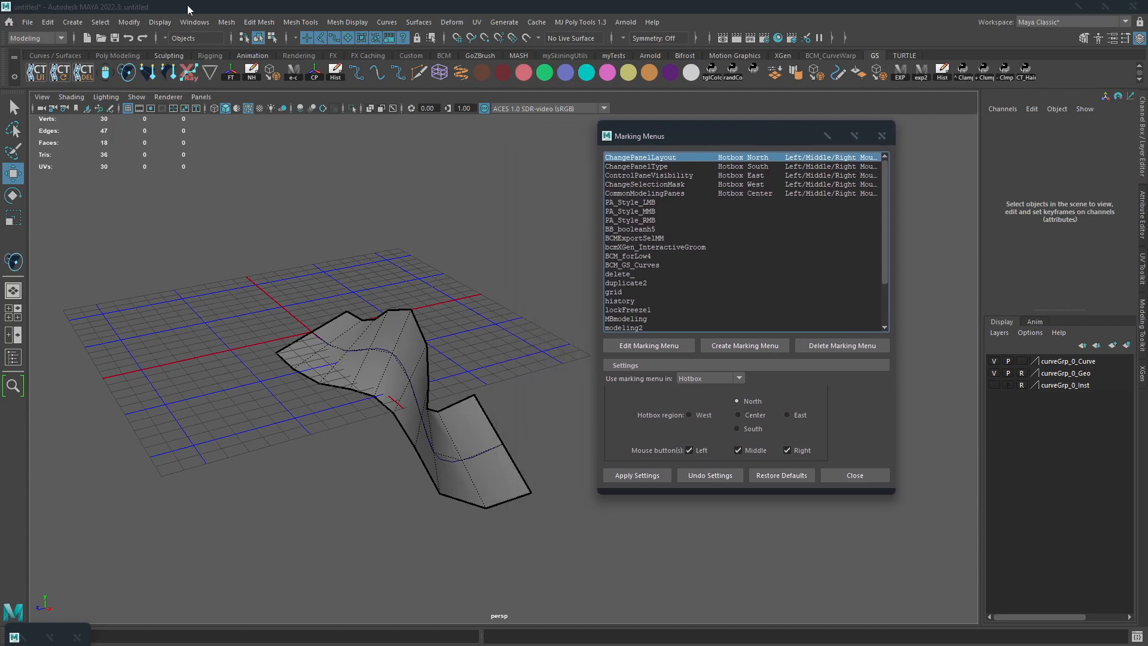
Step: Show where the Marking Menu Editor is found, and highlight BCM_GS_Curves in its list of marking menus
left_click(208, 22)
mouse_move(202, 153)
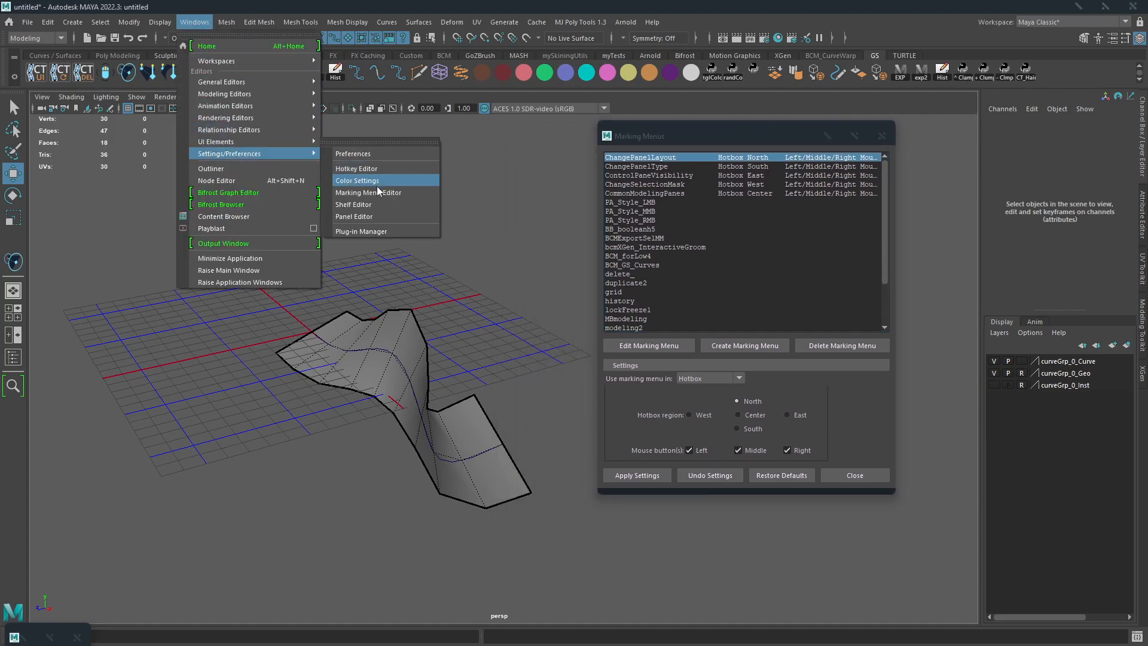
left_click(687, 282)
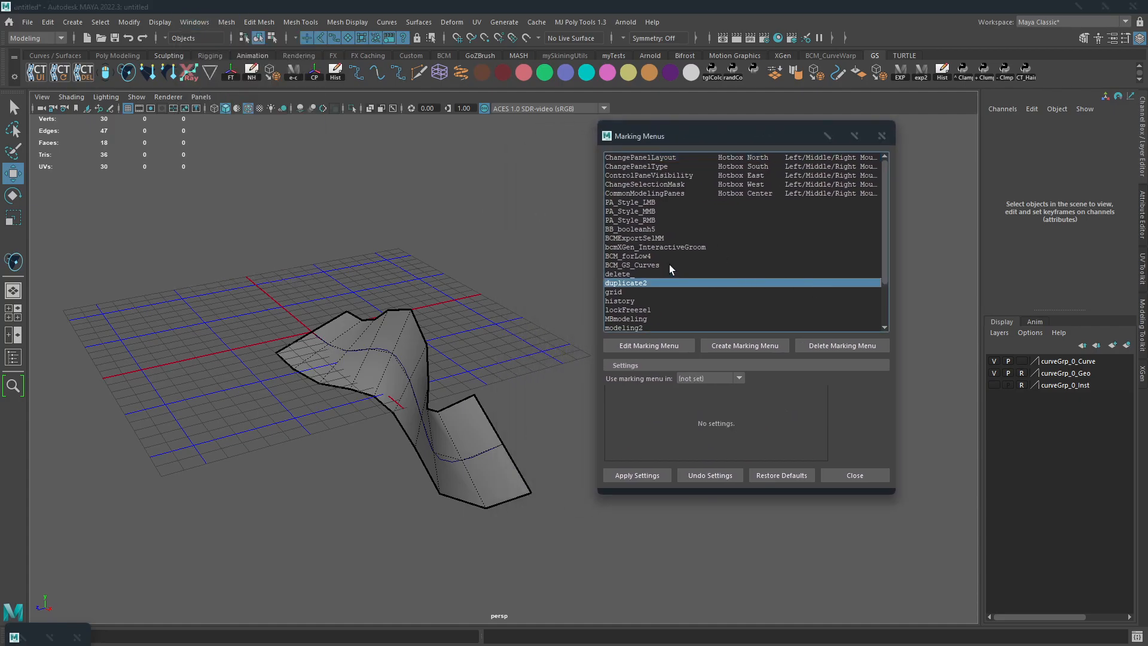
left_click(669, 265)
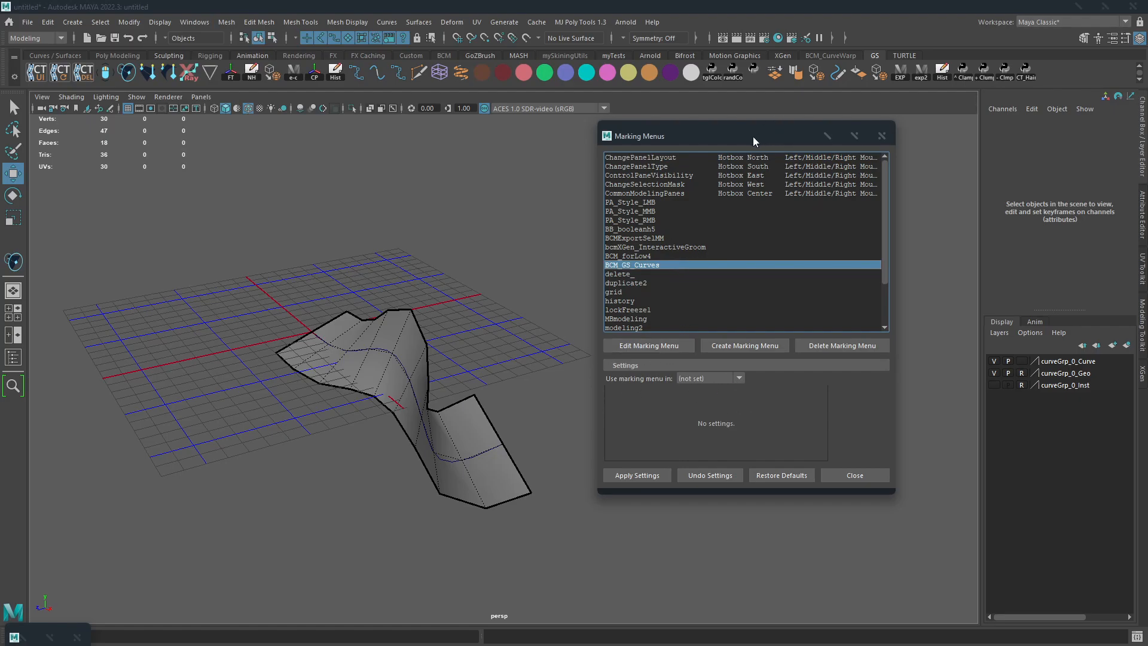
left_click_drag(752, 136, 823, 135)
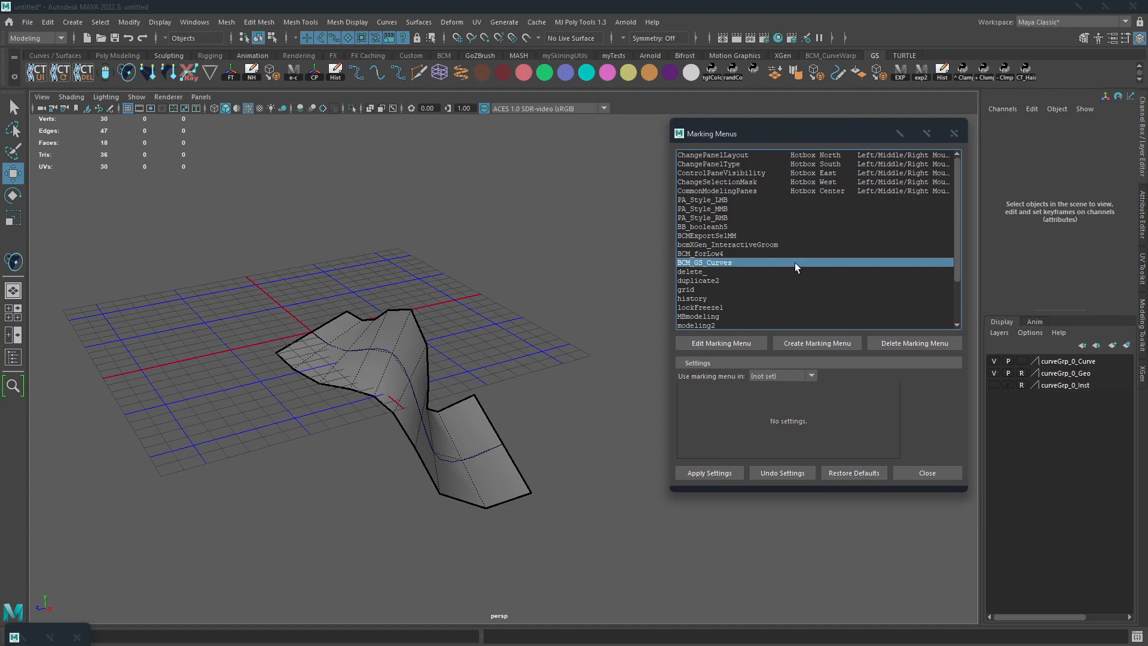
Step: Delete the BCM2_Q marking menu without making a backup
scroll(795, 275, "down", 2)
left_click(716, 317)
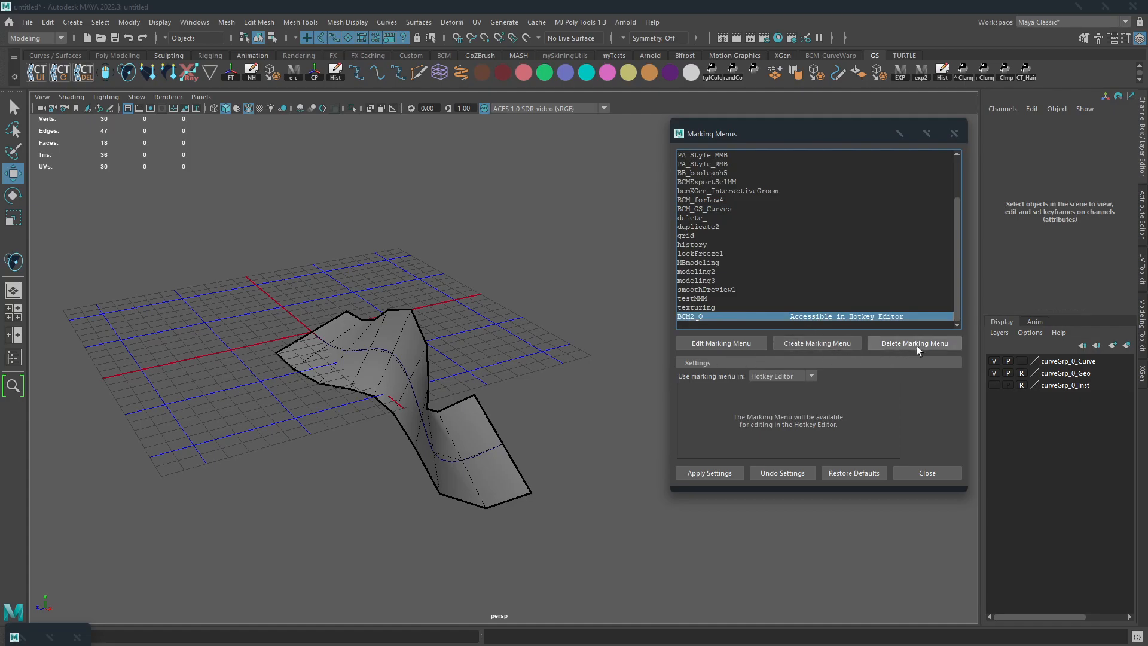
left_click(916, 344)
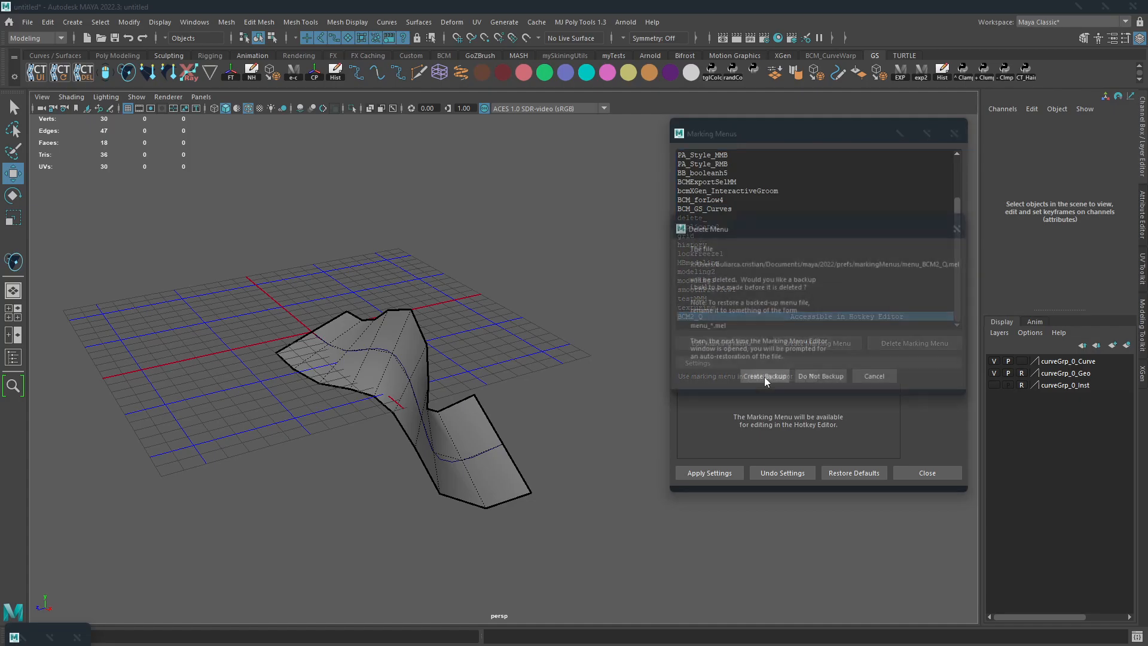
left_click(819, 378)
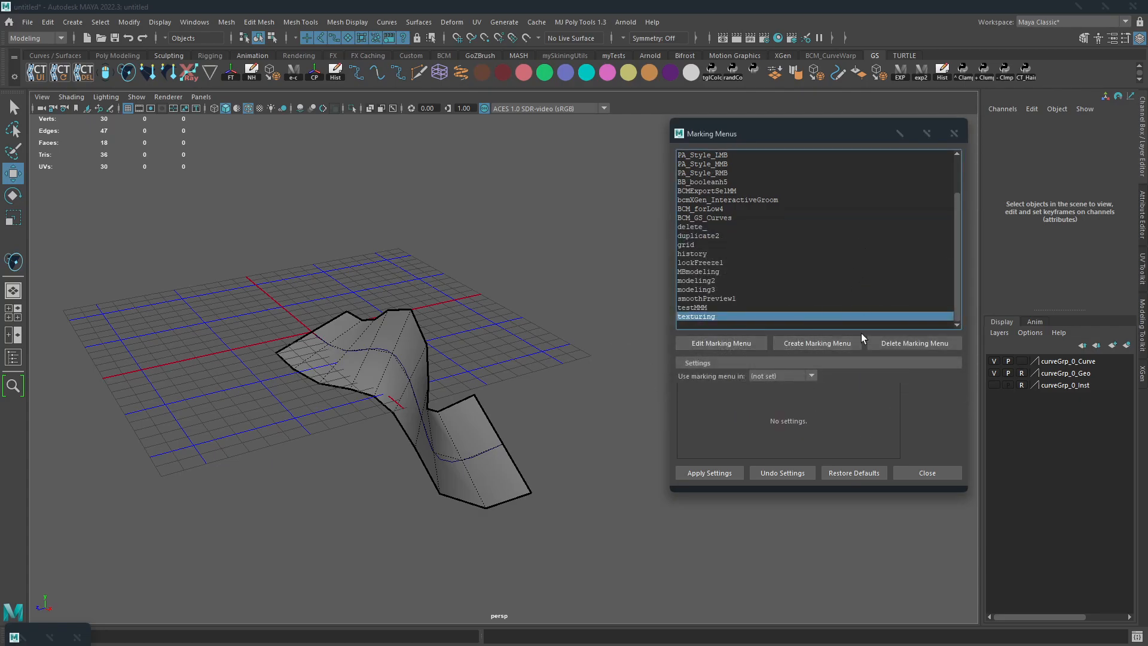
Step: Try to make the BCM_GS_Curves marking menu available in the Hotkey Editor by applying that usage setting
scroll(808, 200, "up", 2)
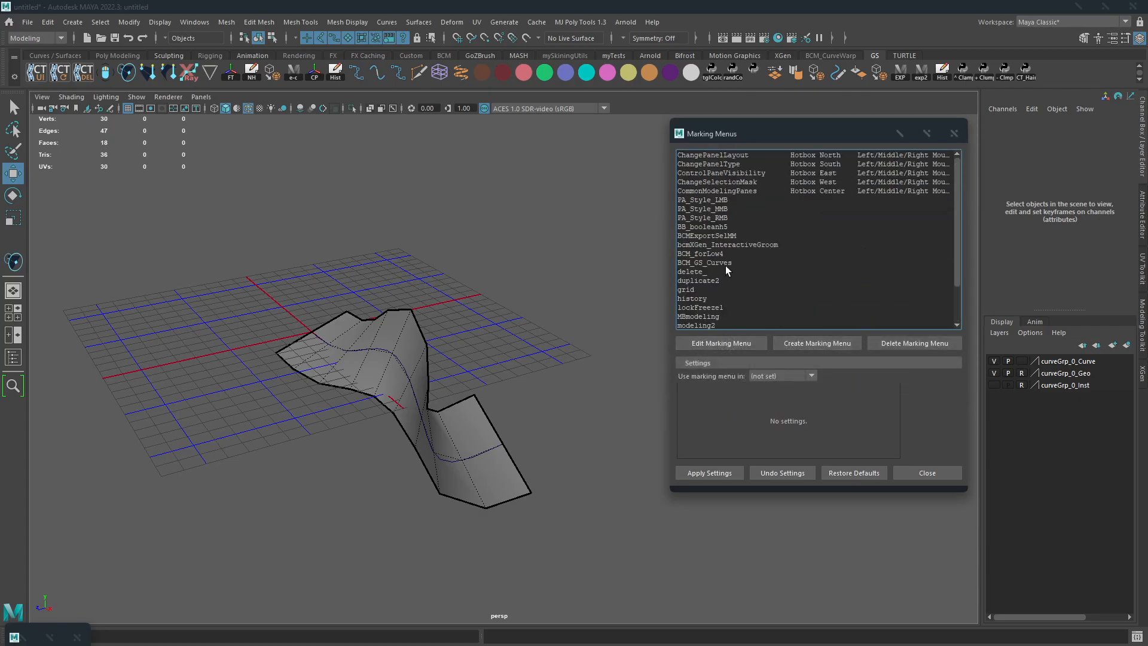
left_click(724, 264)
left_click(793, 375)
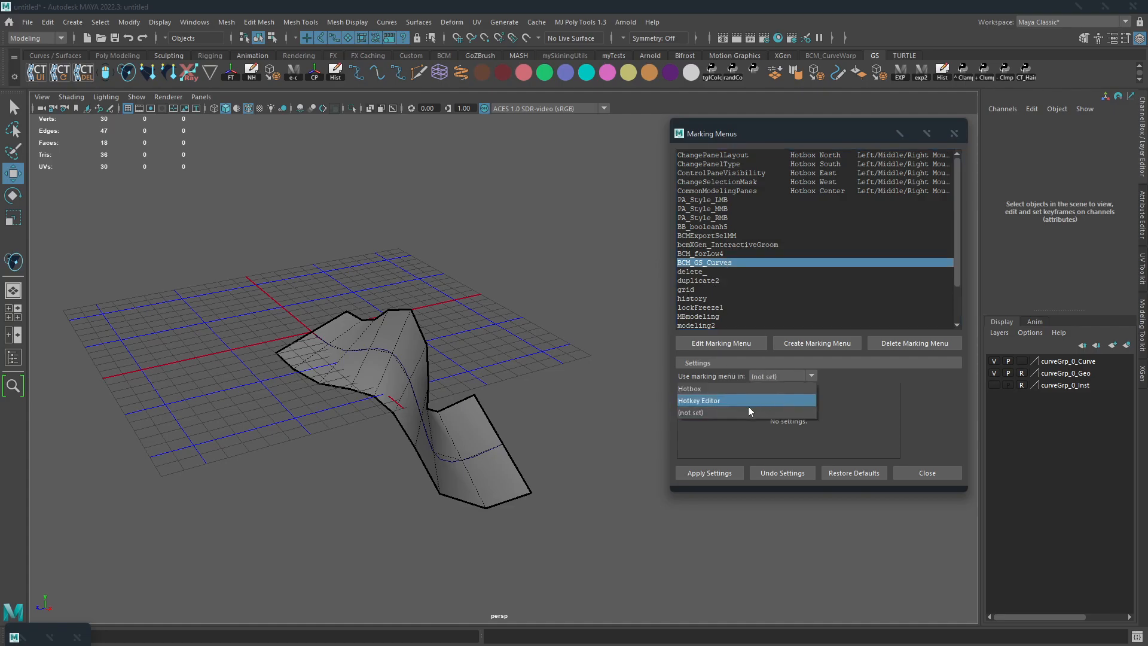
left_click(754, 400)
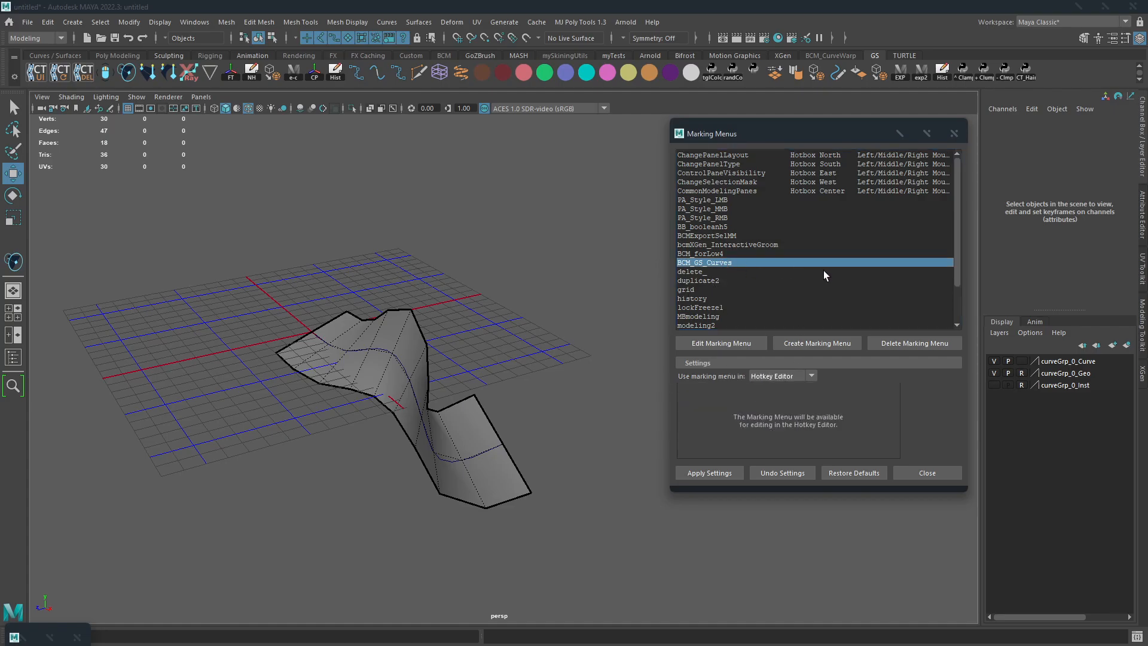
left_click(720, 471)
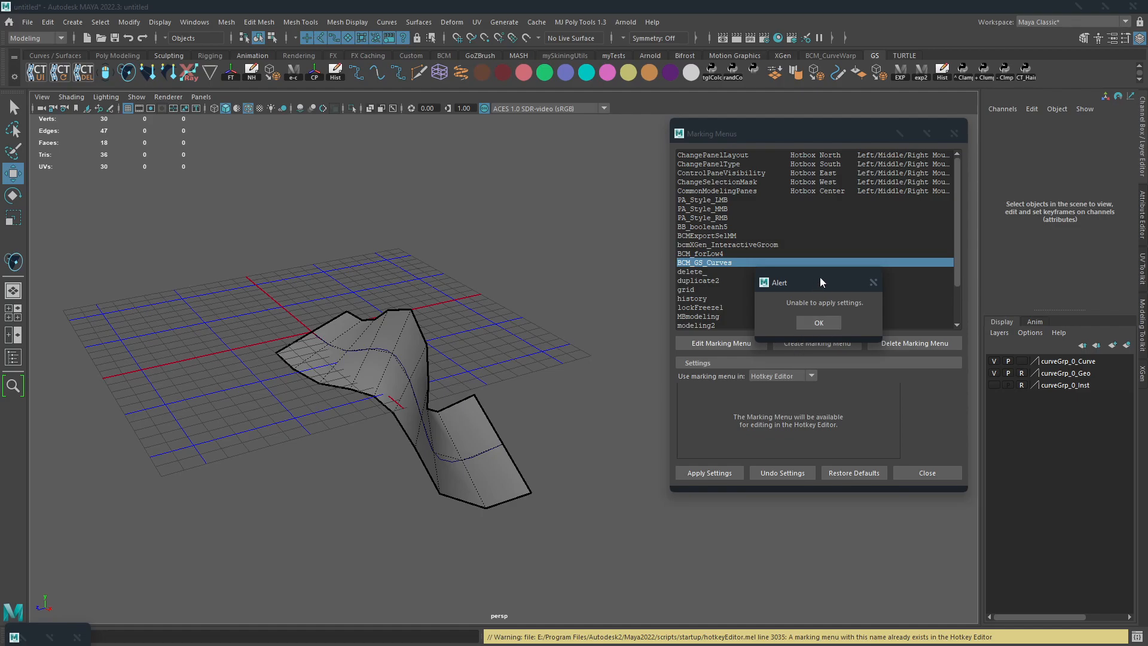
left_click_drag(819, 279, 791, 292)
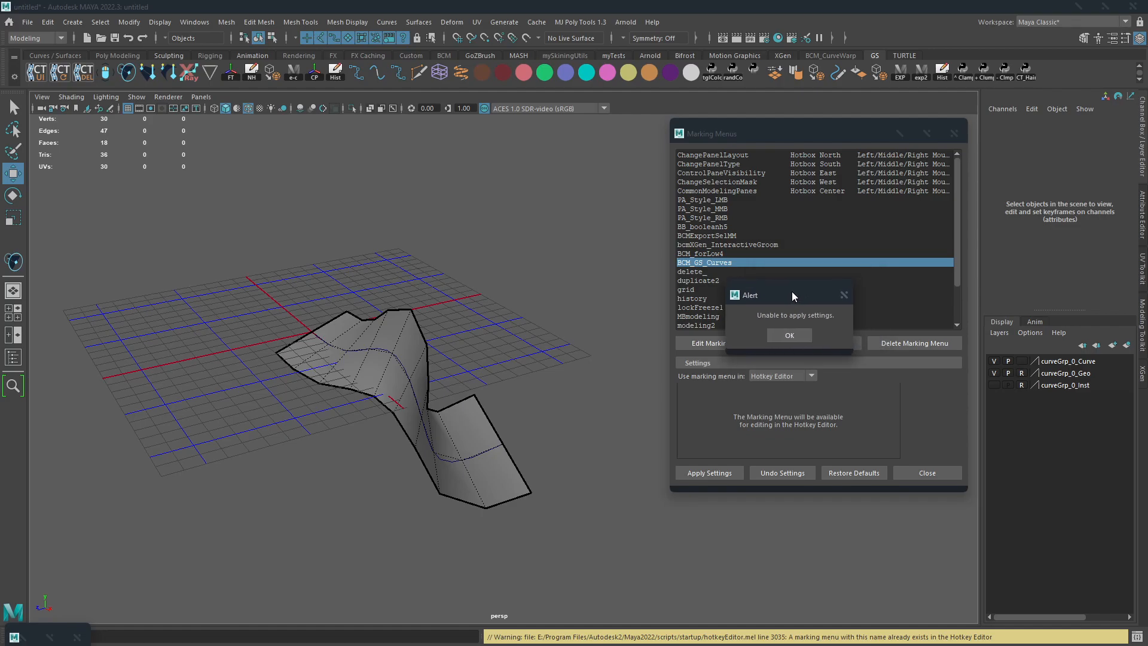
left_click(789, 335)
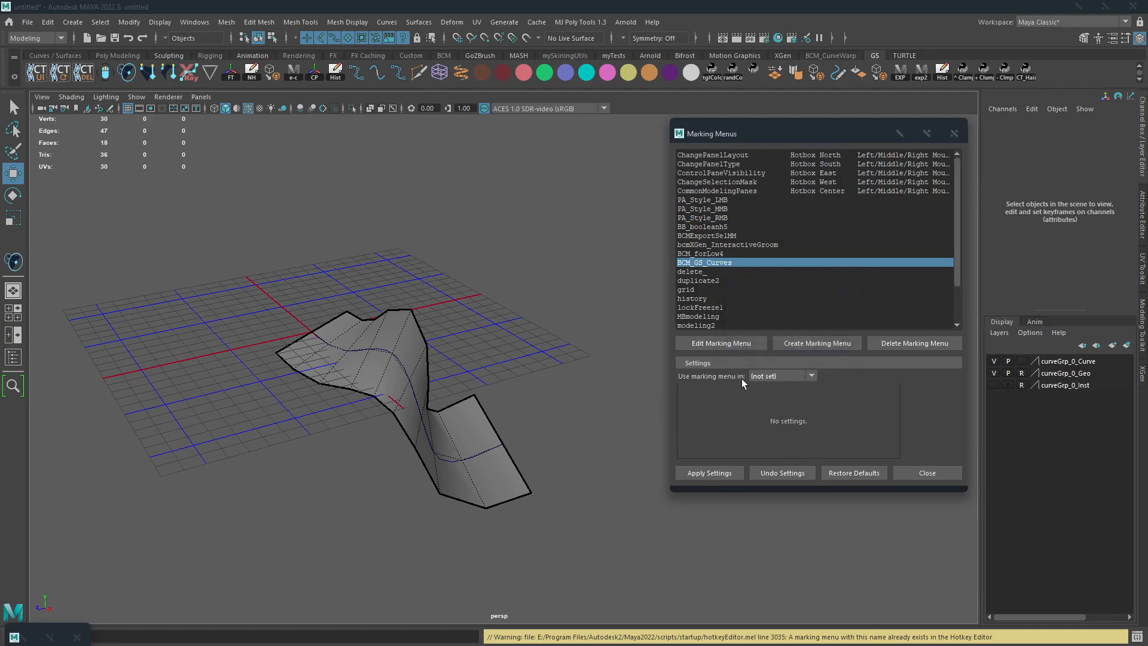
Step: Show the Hotkey Editor usage option for the BCM_GS_Curves marking menu without changing its setting
left_click(804, 377)
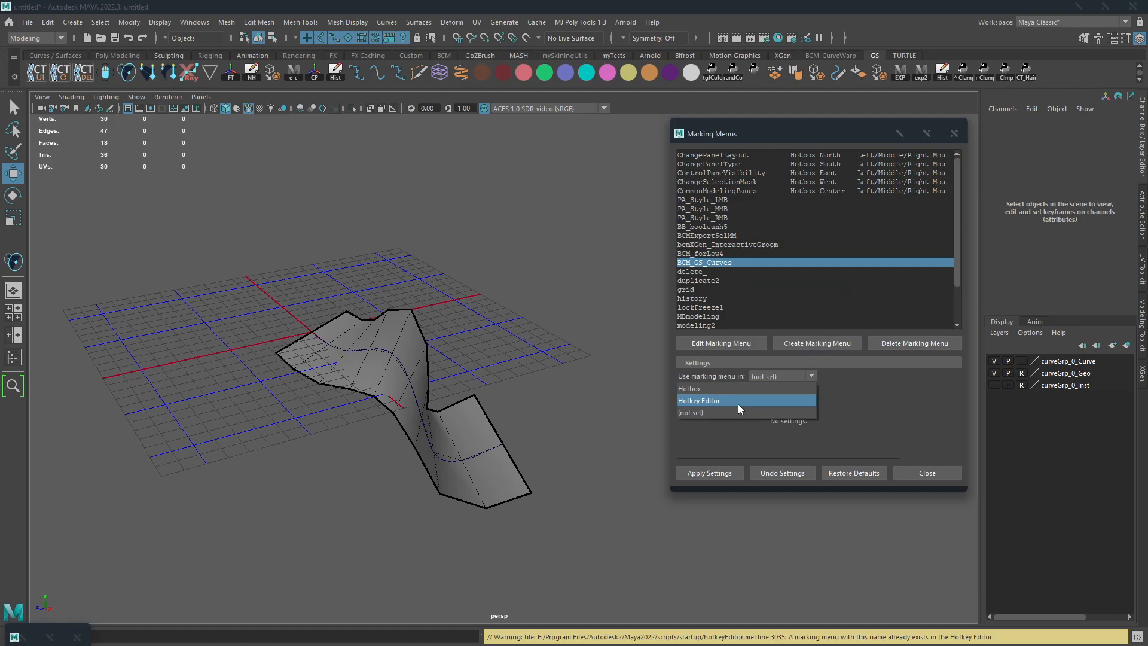
left_click(877, 407)
left_click_drag(841, 136, 847, 124)
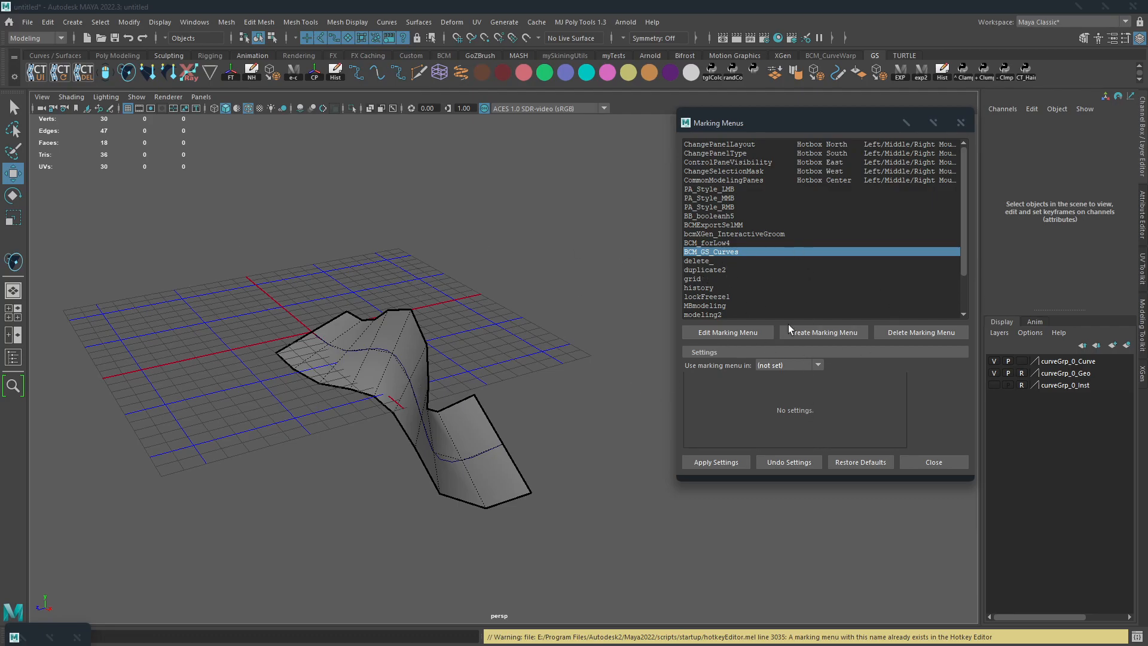
left_click(776, 364)
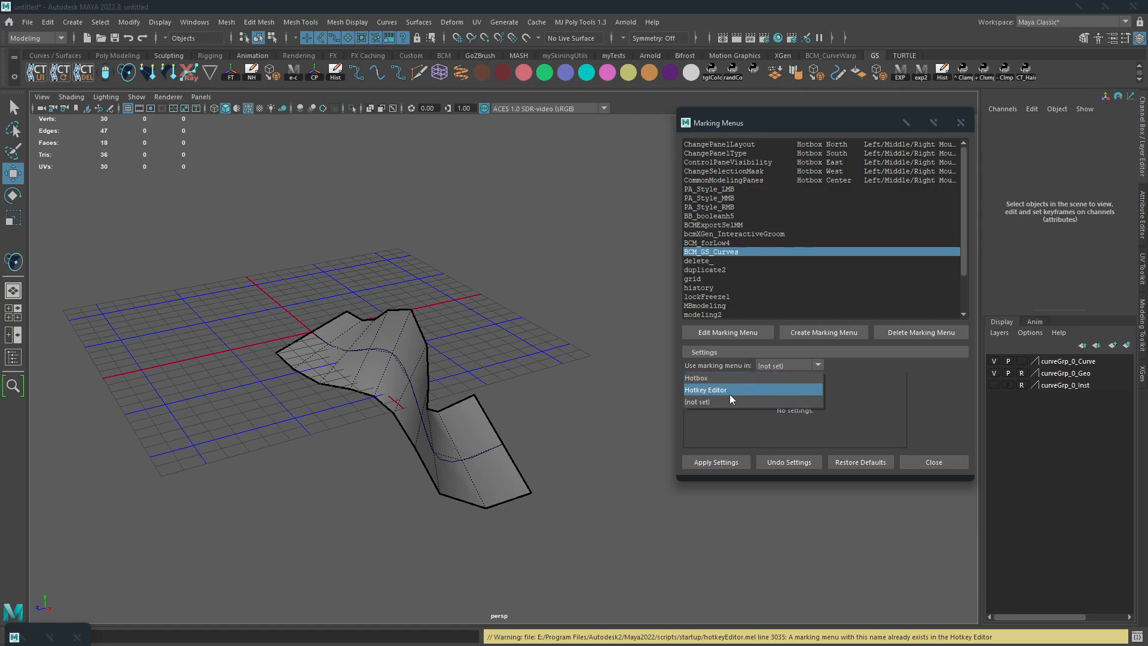
left_click(887, 407)
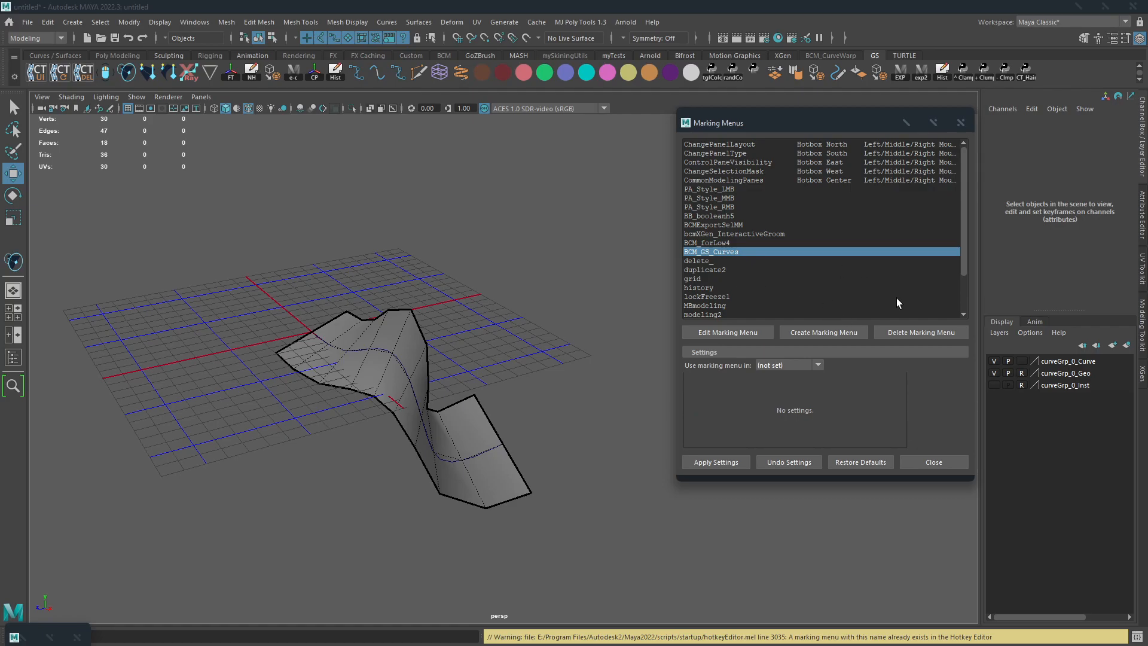
Step: Open the Hotkey Editor and arrange its window beside the Marking Menus window
left_click(195, 22)
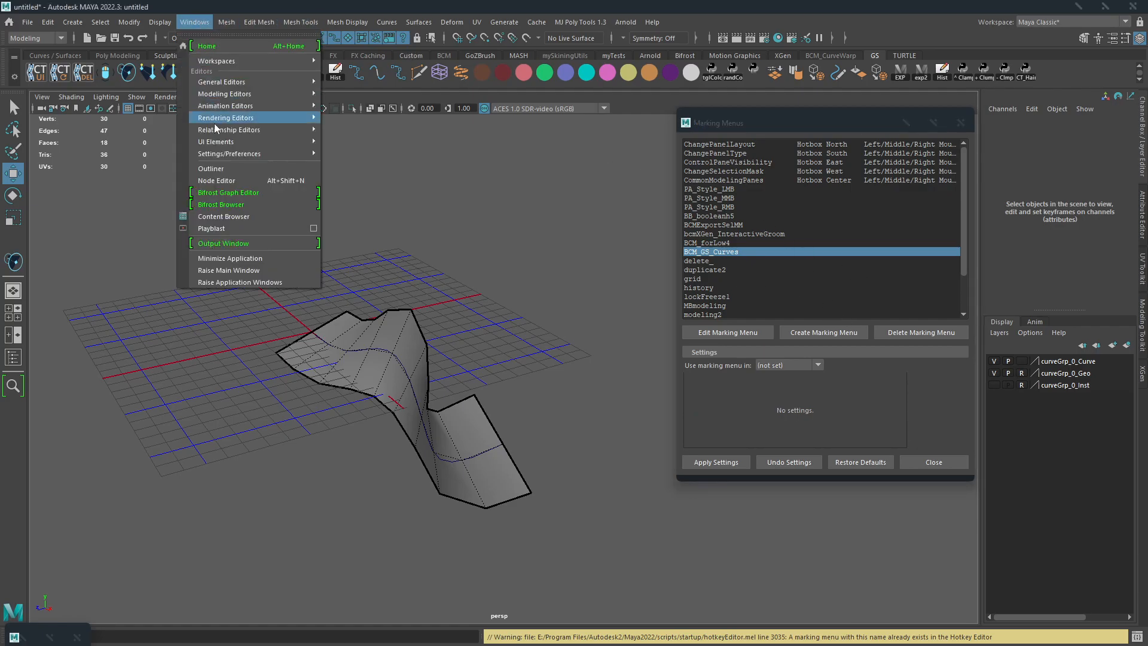
mouse_move(222, 157)
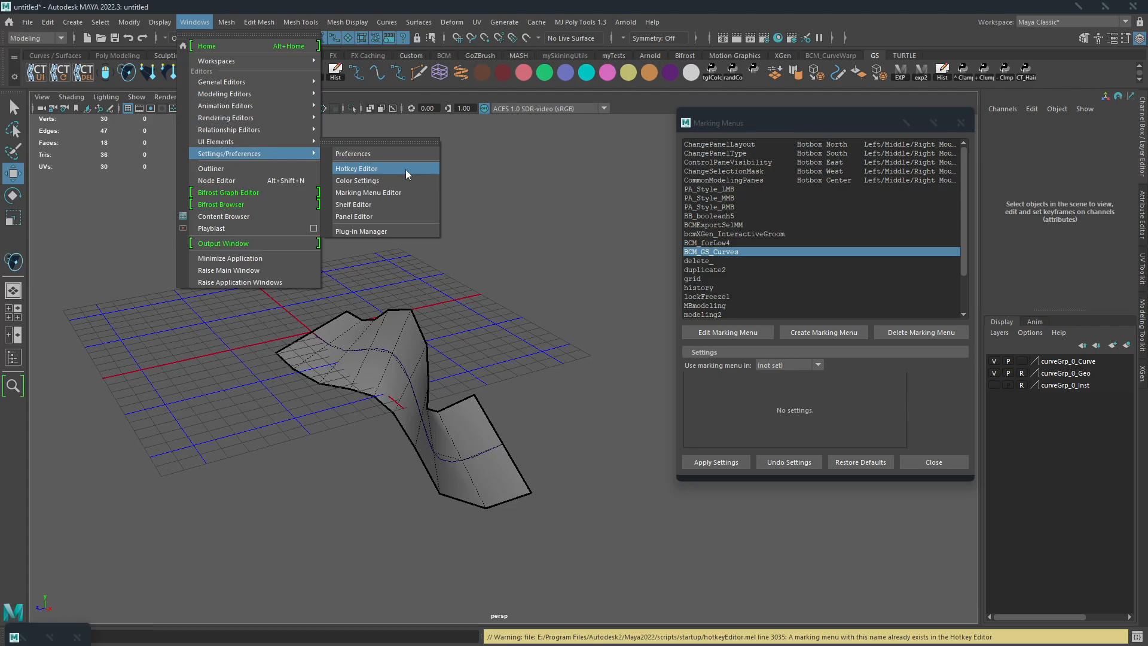
left_click(406, 170)
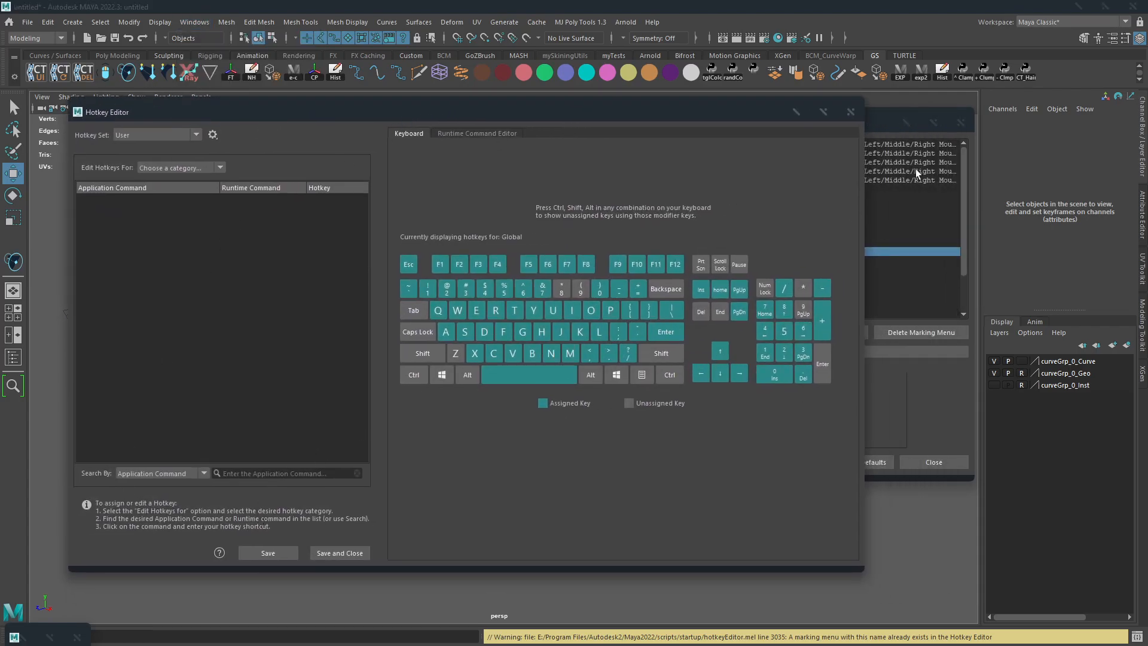
left_click_drag(881, 124, 947, 102)
left_click_drag(835, 104, 862, 124)
Step: List the hotkeys for Other items and expand User Marking Menus to reach the BCM GS Curves entries
left_click(177, 166)
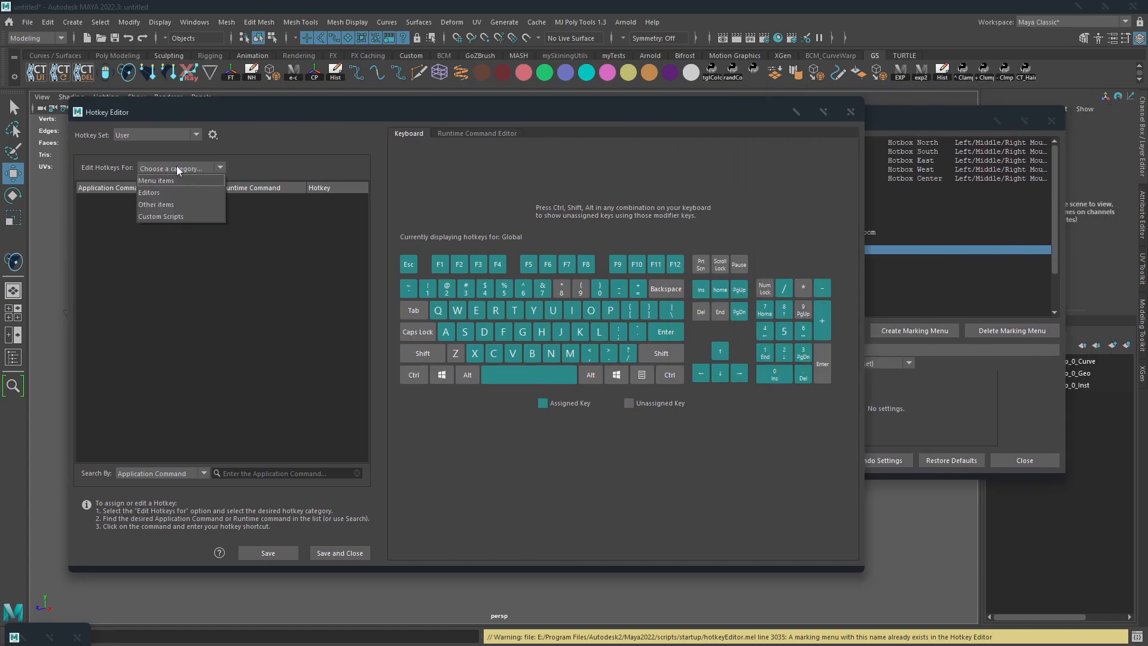
left_click(170, 205)
scroll(224, 399, "down", 5)
left_click(94, 407)
left_click(84, 407)
scroll(180, 406, "down", 4)
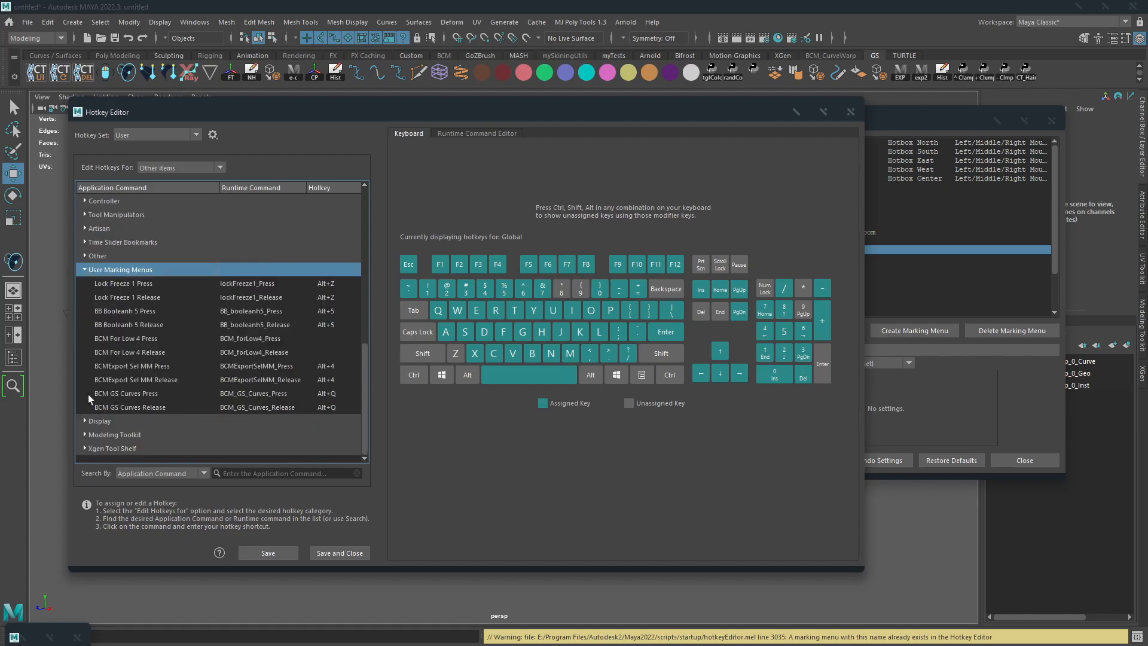
Step: Clear the hotkeys of the BCM GS Curves Press and BCM GS Curves Release commands
left_click(122, 394)
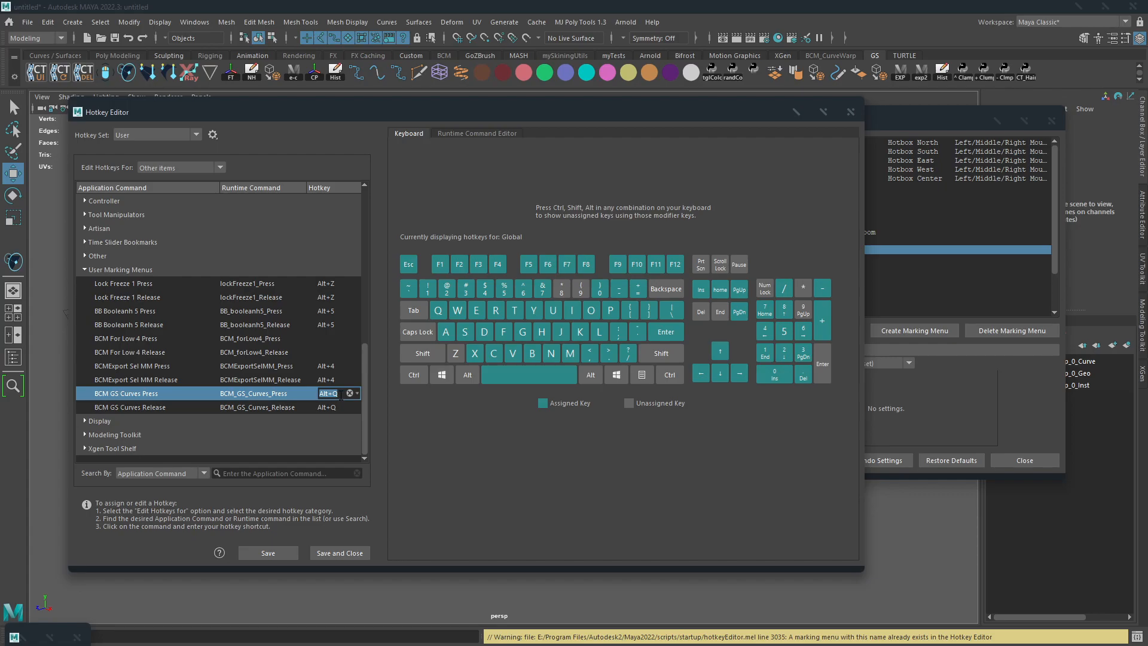
key("alt")
left_click(345, 408)
left_click(350, 407)
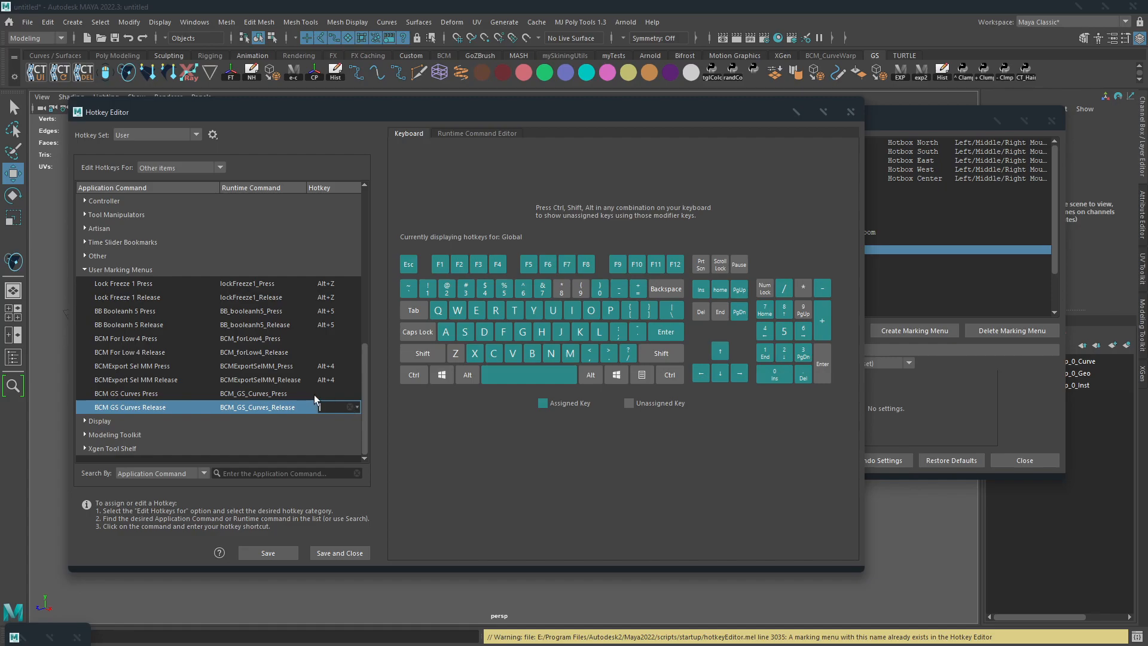
Step: Assign Alt+Q to BCM GS Curves Press and accept setting up the matching release hotkey
left_click(317, 395)
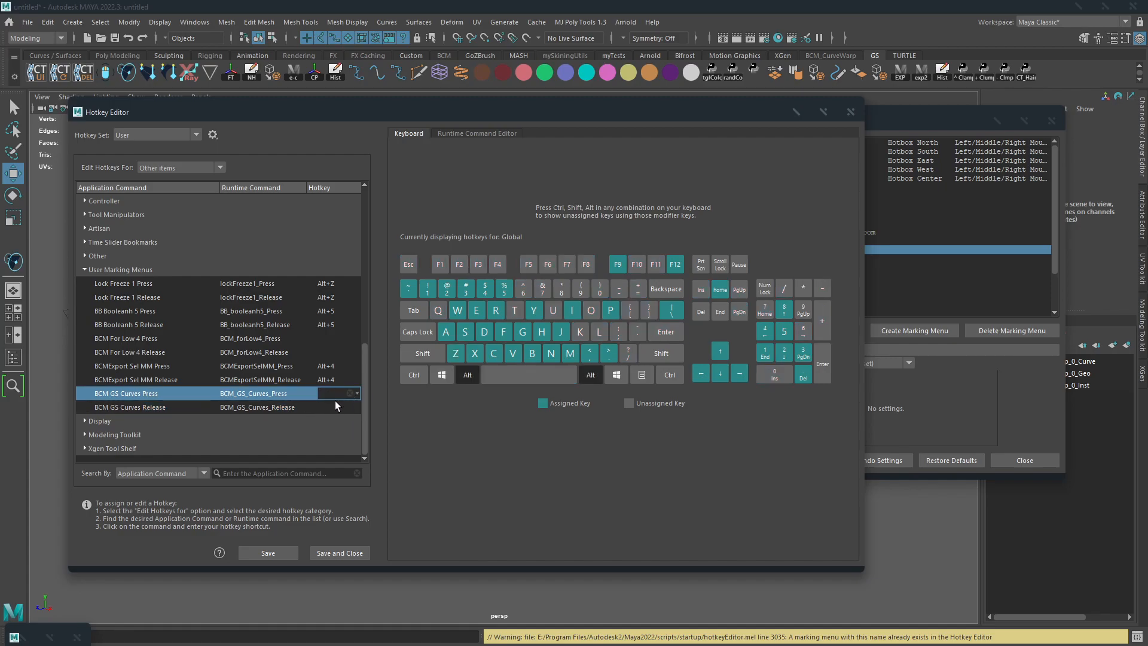
key("alt+q")
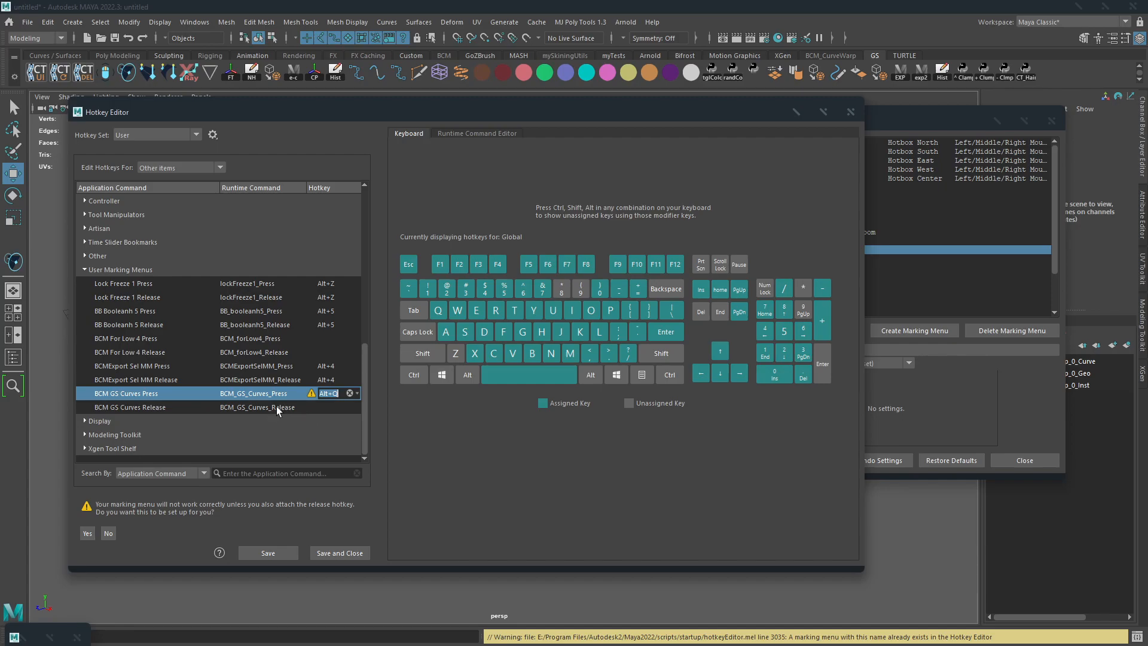
left_click(88, 533)
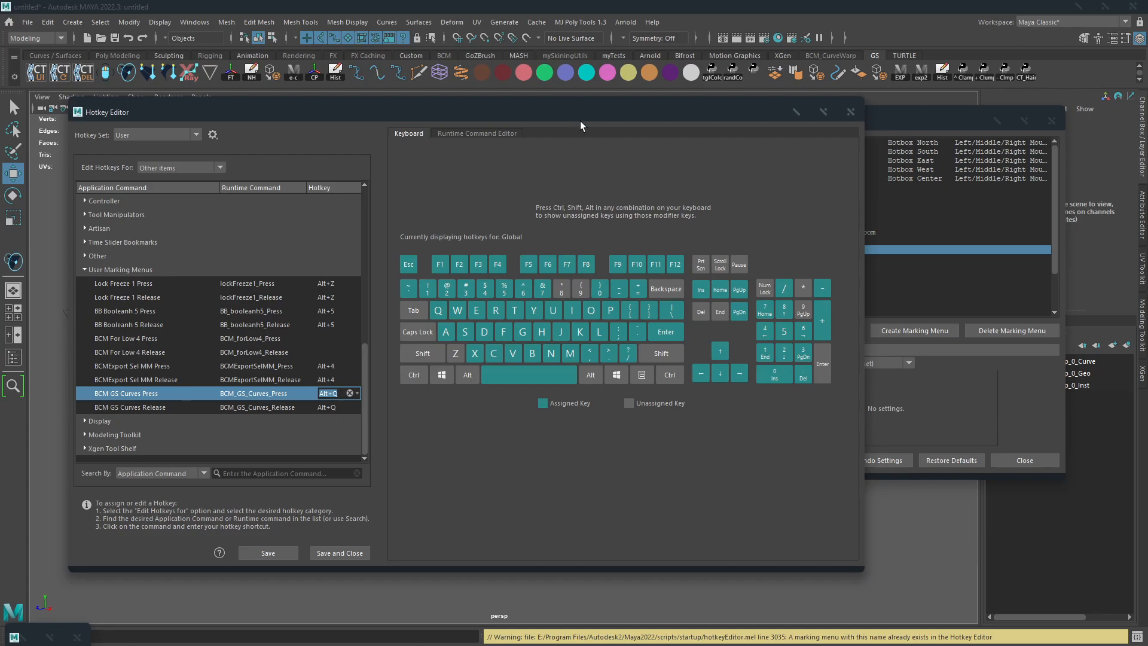
Step: Show the BCM_GS_Curves_Press script in the Runtime Command Editor and highlight its lines
left_click_drag(584, 113, 590, 102)
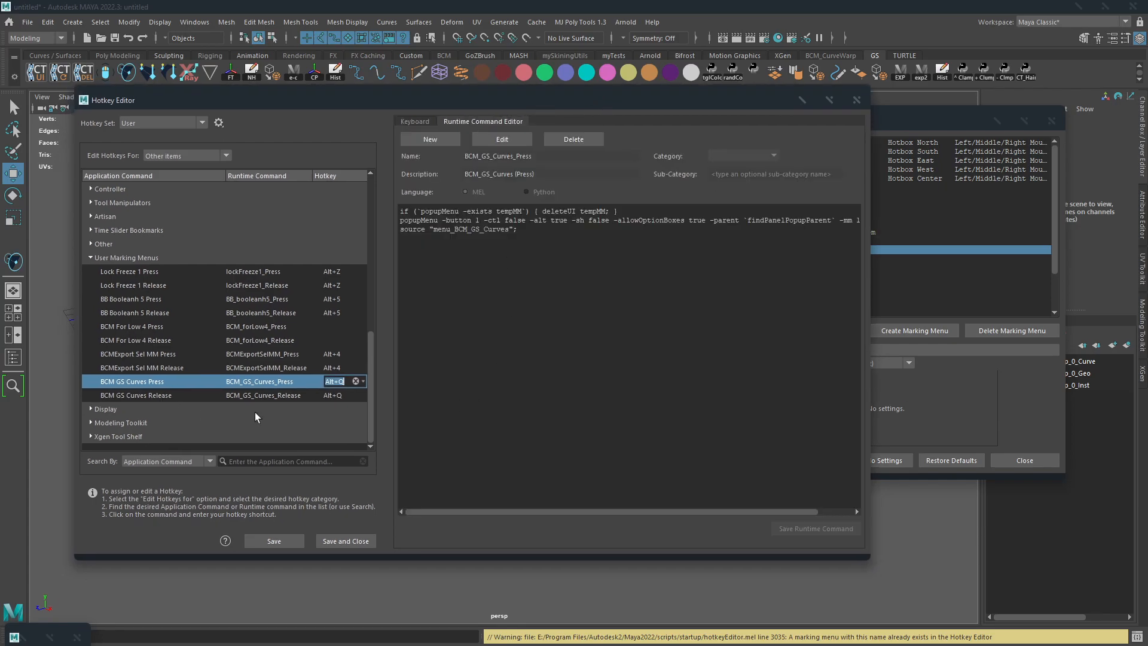
key("Return")
left_click_drag(577, 252, 346, 200)
left_click(676, 259)
left_click_drag(676, 258, 399, 208)
left_click(642, 323)
Step: Switch to Sublime Text and highlight the popupMenu script that sources menu_BCM_GS_Curves
key("alt+Tab")
left_click(840, 199)
scroll(676, 463, "down", 5)
scroll(676, 463, "up", 3)
left_click_drag(538, 425, 213, 312)
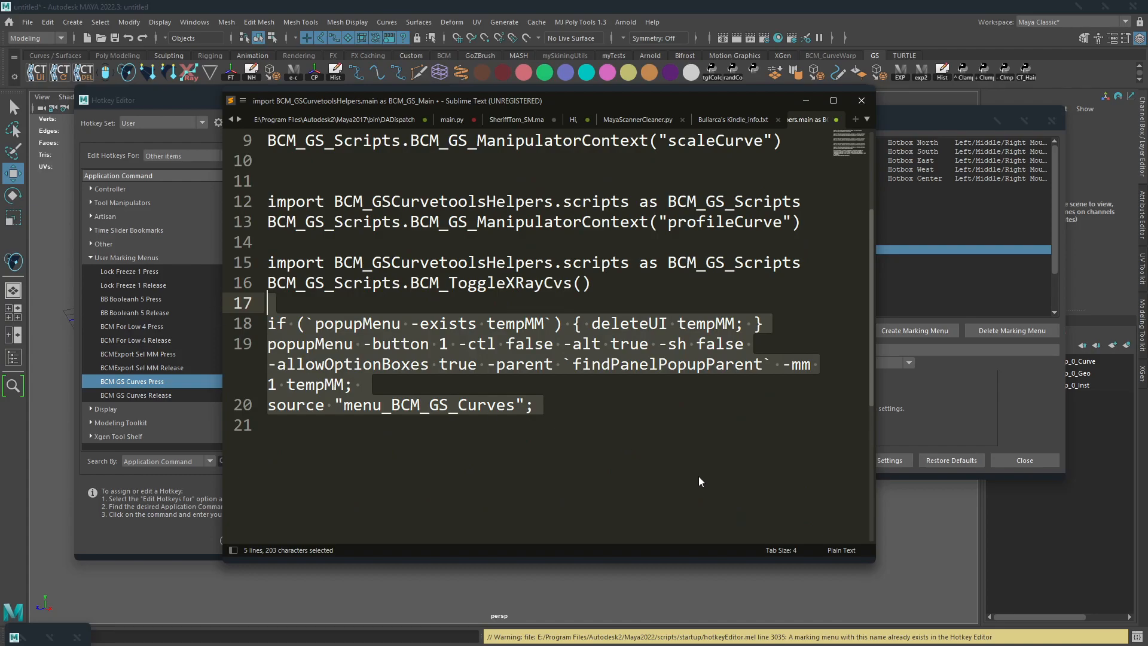
left_click_drag(358, 425, 184, 350)
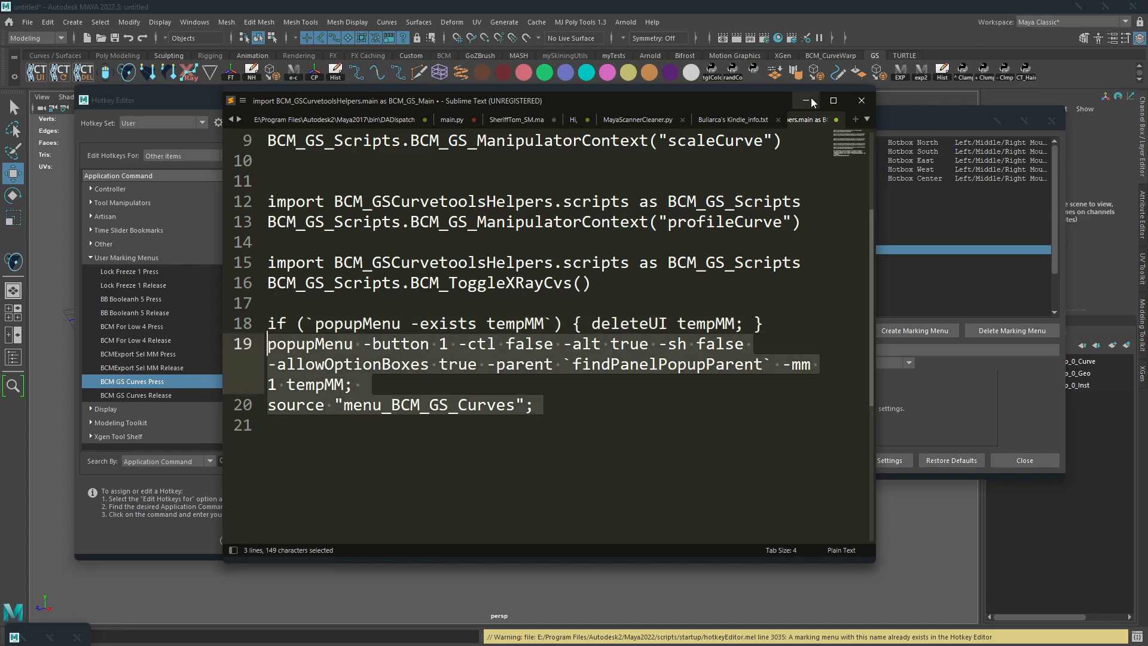
Step: Return to the Hotkey Editor in Maya, move the Marking Menus window aside and highlight the whole Press script
left_click(806, 101)
mouse_move(964, 114)
left_mouse_down()
mouse_move(918, 119)
mouse_move(964, 94)
left_mouse_up()
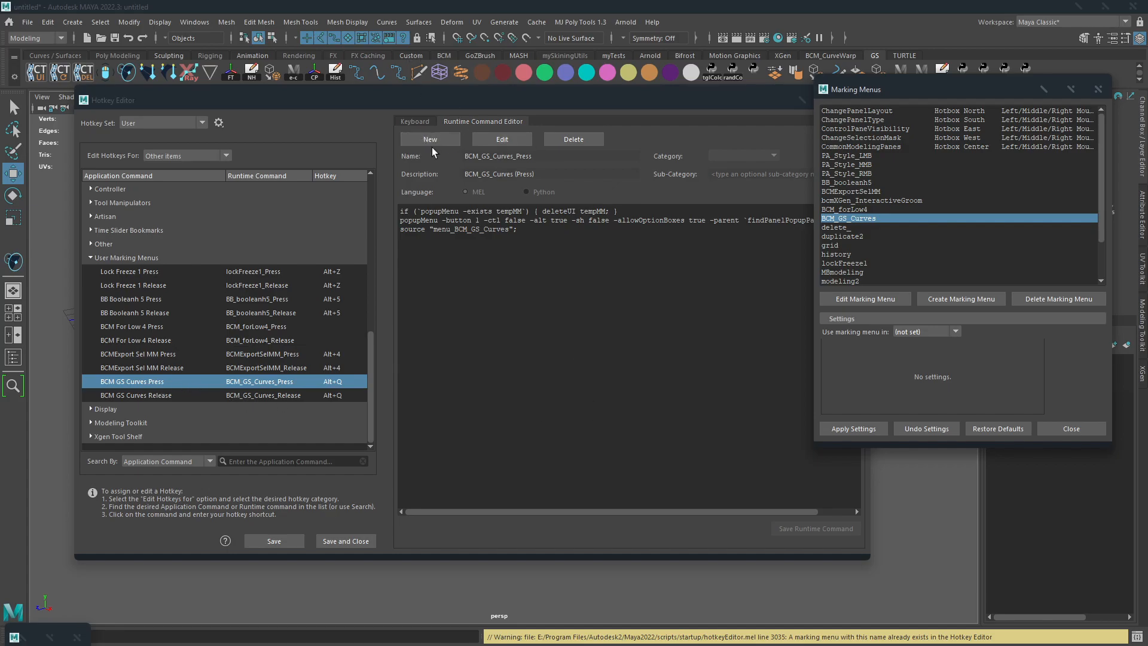
left_click(592, 256)
key("ctrl+a")
left_click(638, 307)
Step: Switch to Sublime Text and copy the complete Press script, from the popupMenu existence check to the menu_BCM_GS_Curves source line
key("alt+Tab")
key("alt+Tab")
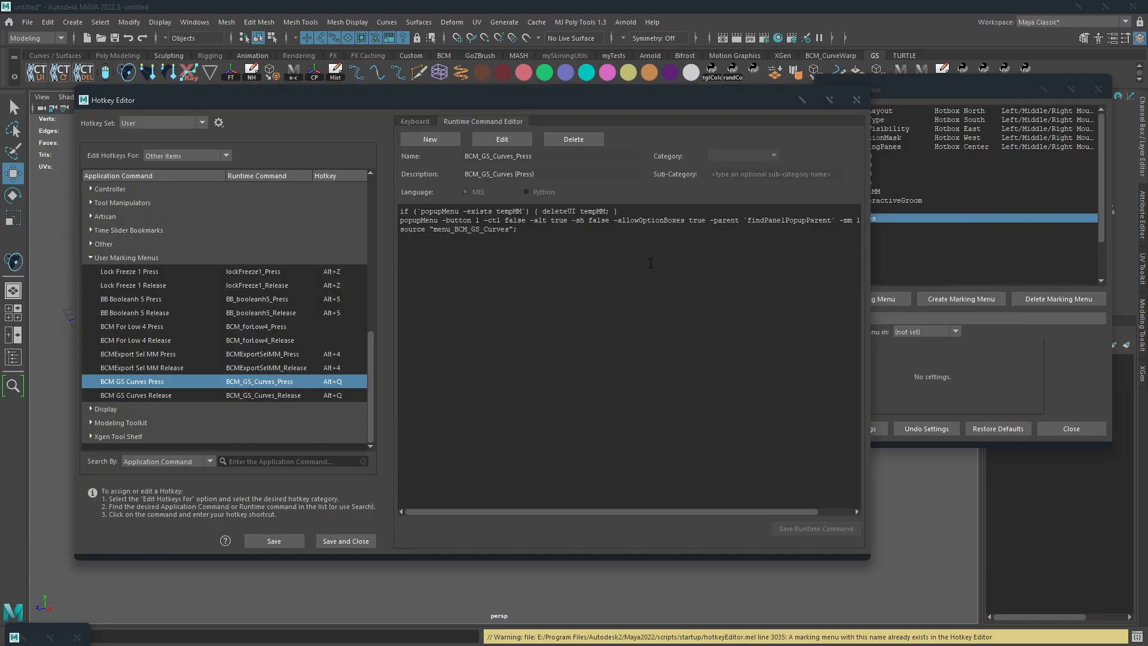
key("alt+Tab")
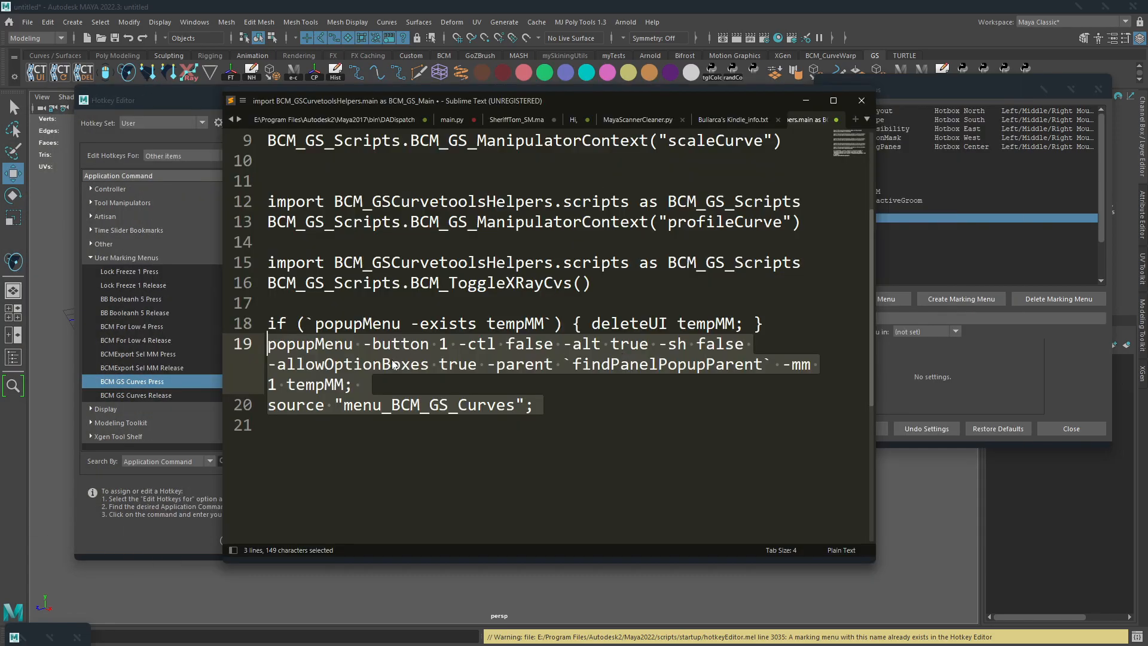
left_click_drag(242, 350, 268, 323, "shift")
right_click(388, 363)
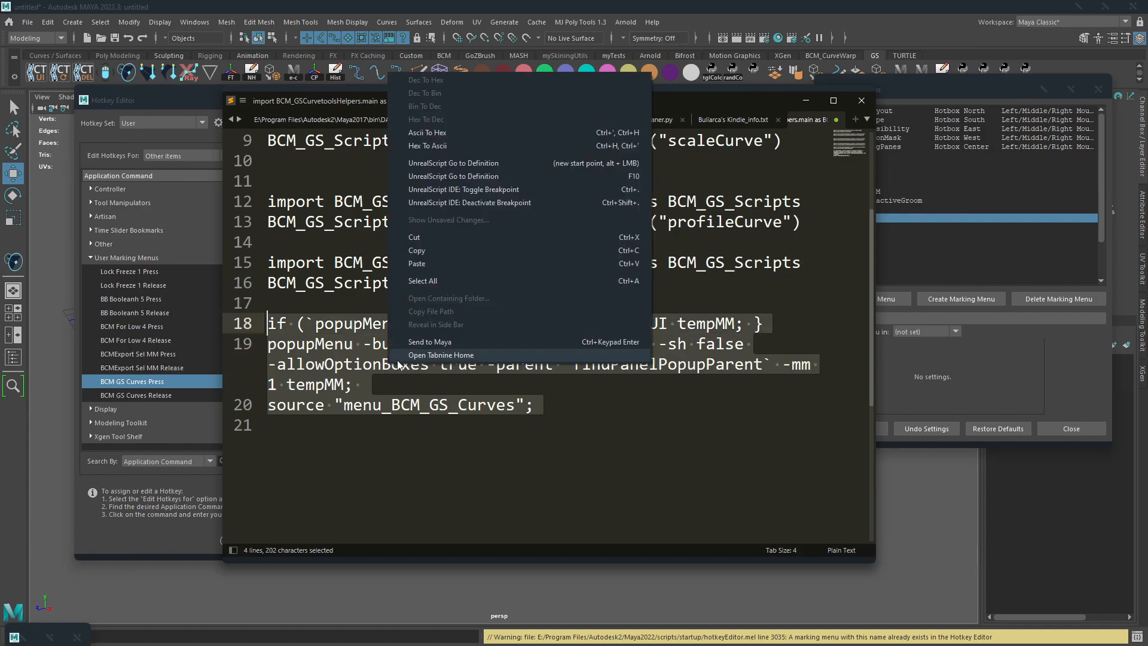
left_click(460, 250)
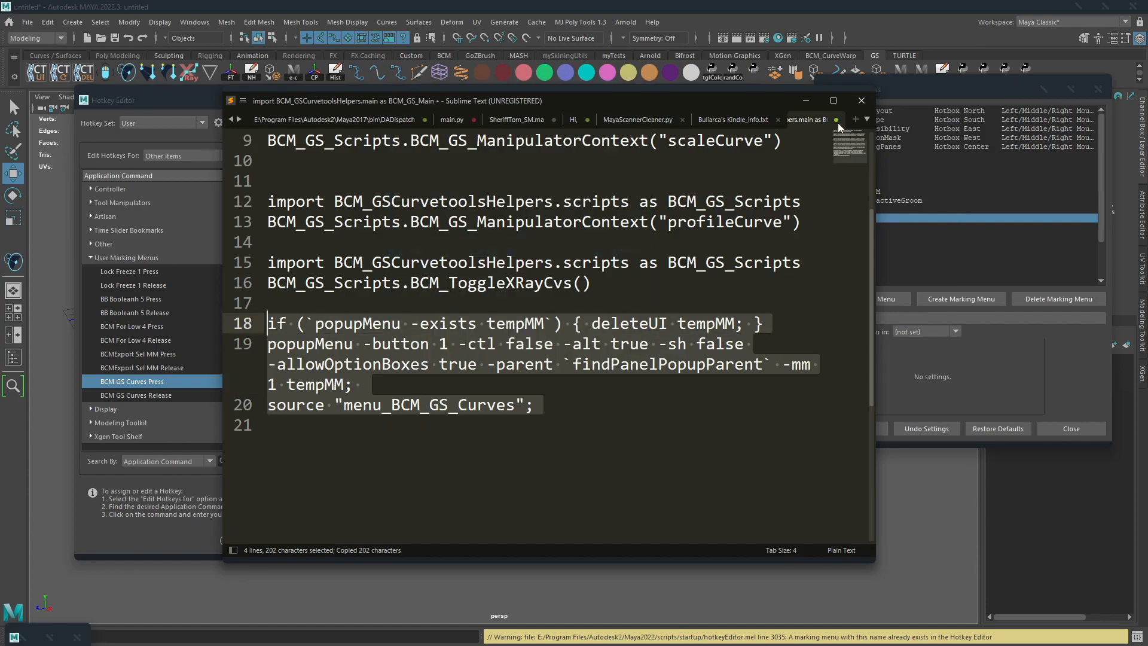
Step: Switch back to Maya, show the BCM GS Curves Release command and highlight its script line
key("alt+Tab")
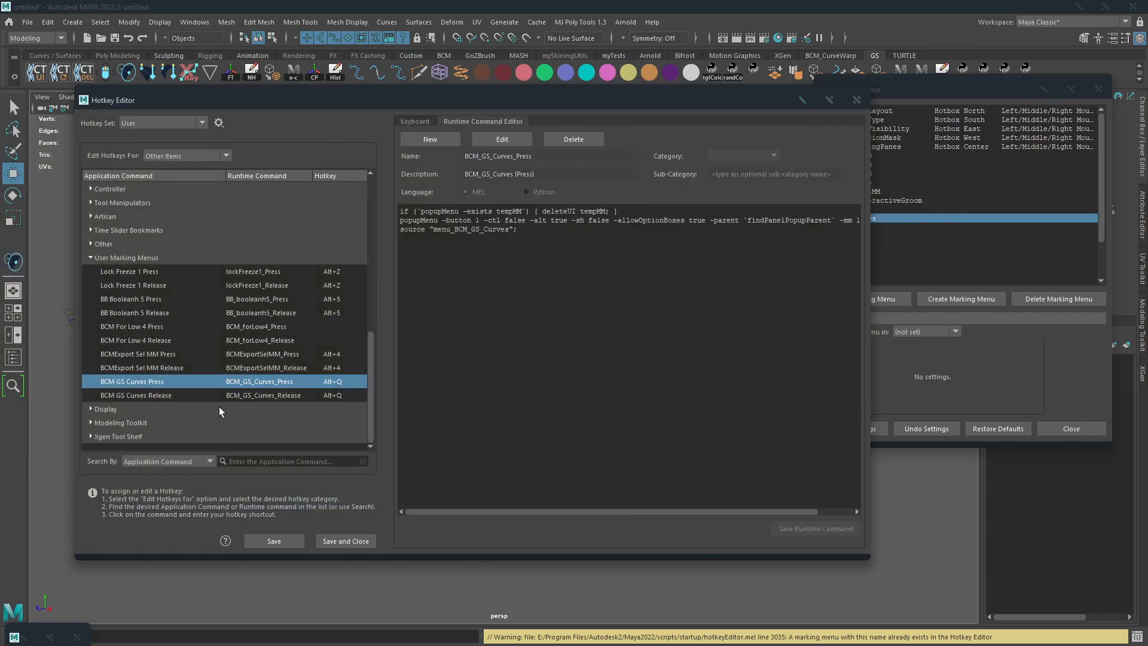
left_click(137, 396)
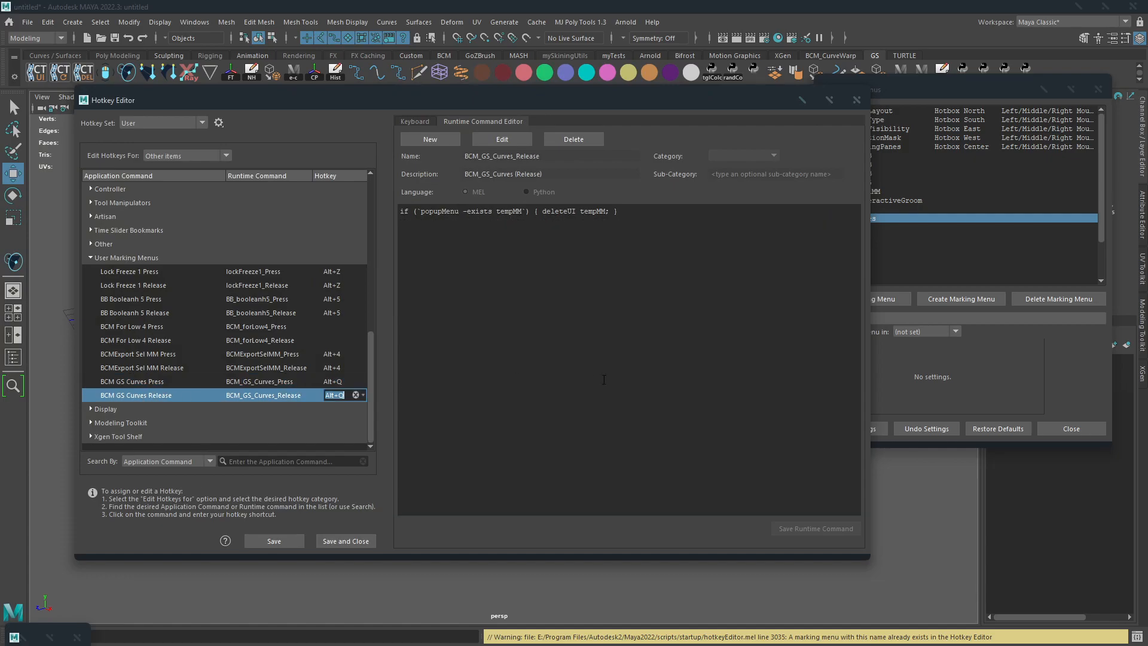
left_click_drag(621, 215, 400, 213)
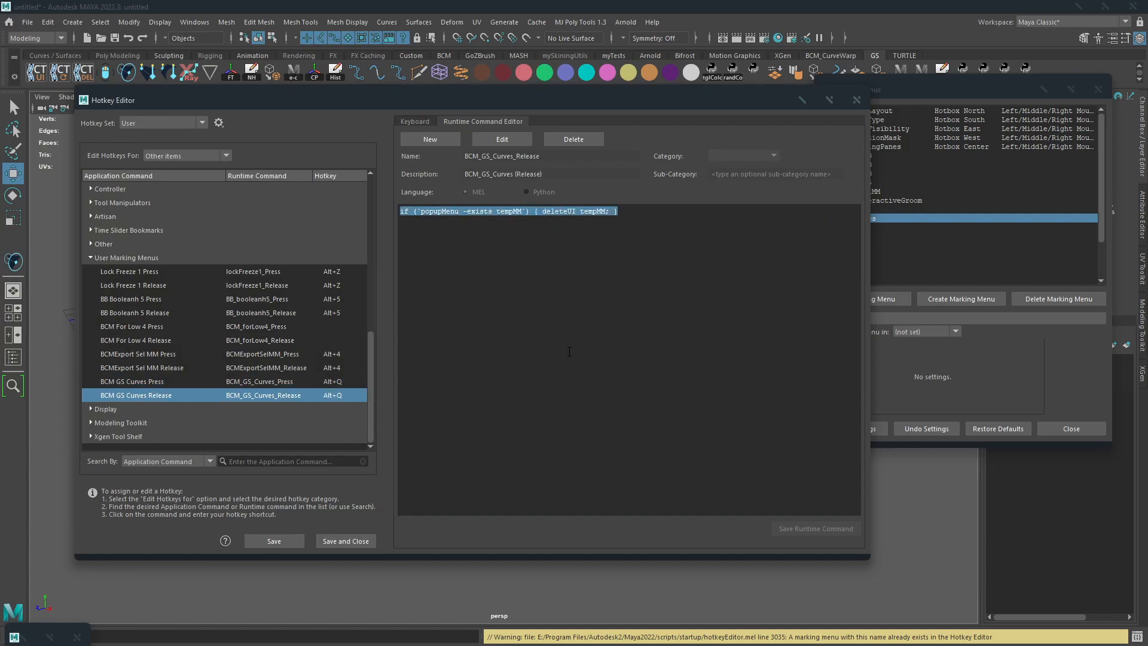
Step: In Sublime Text, highlight the deleteUI tempMM line that matches the Release script, and minimize the editor
key("alt+Tab")
left_click(477, 324)
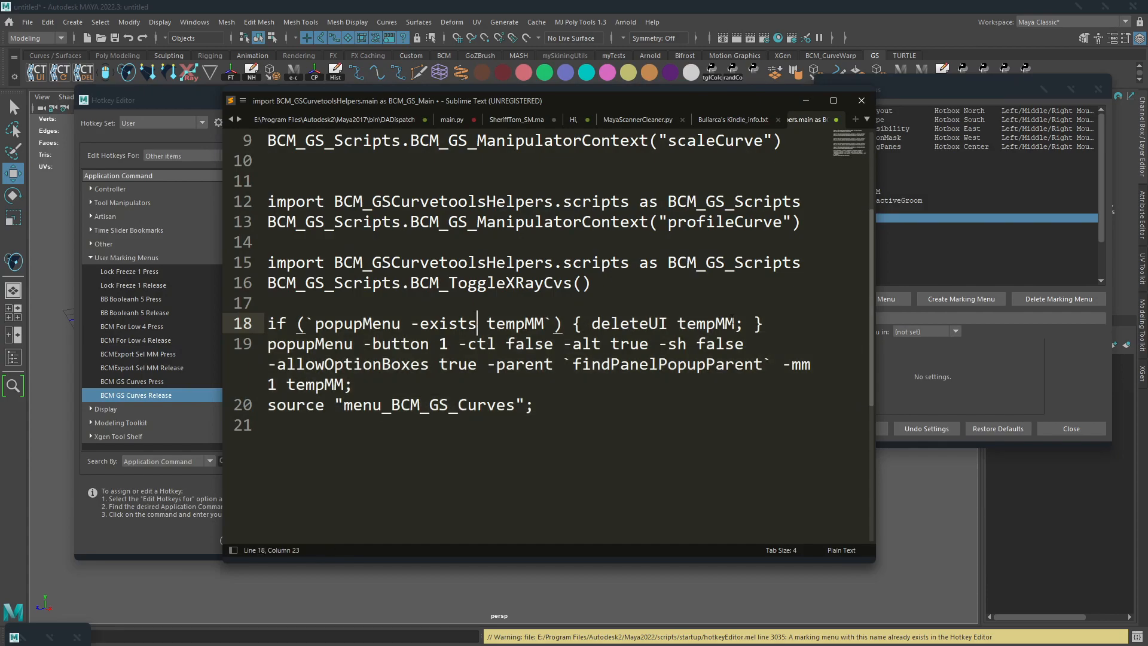
left_click_drag(775, 325, 184, 326)
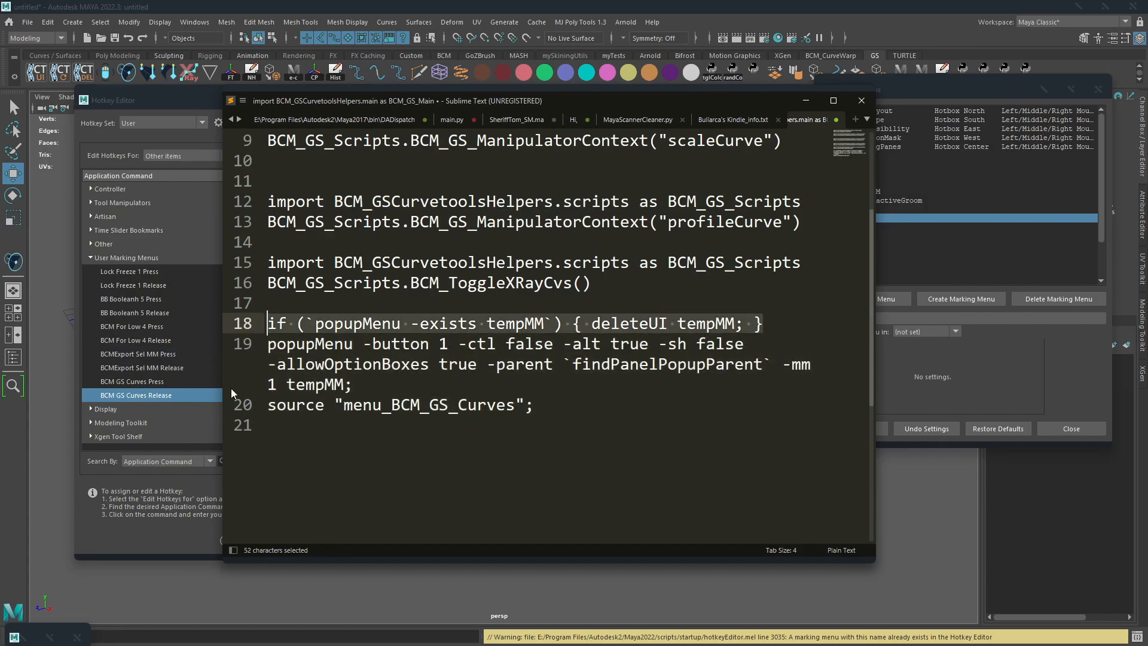
left_click(805, 101)
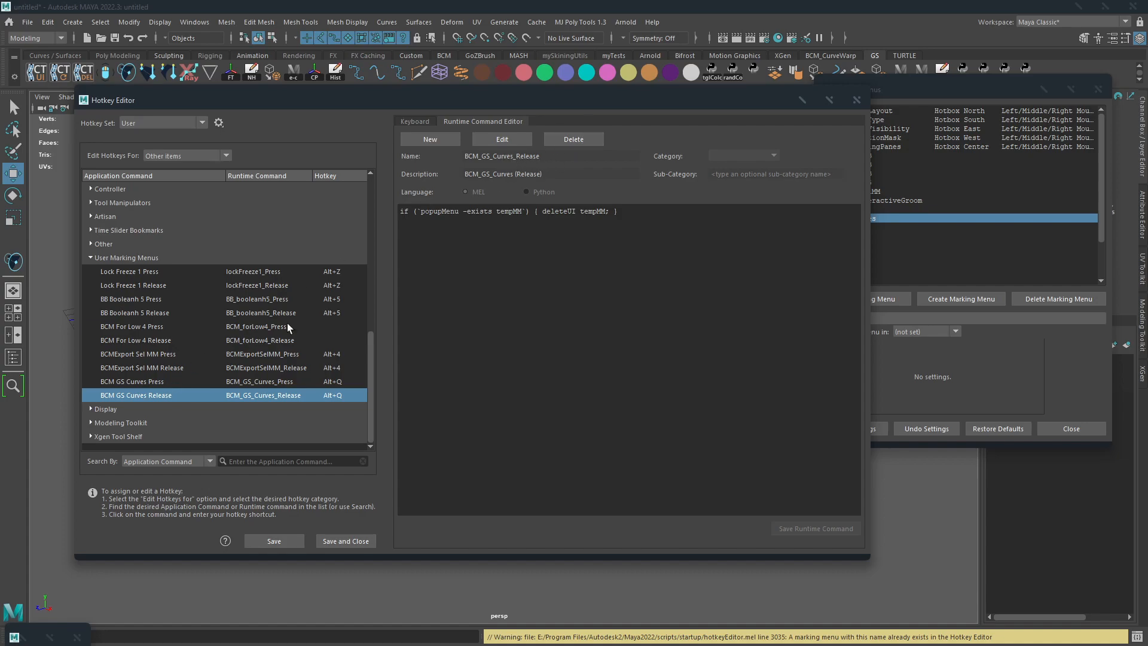
Step: Compare the names and scripts of the BCM GS Curves Press and Release runtime commands
left_click(164, 382)
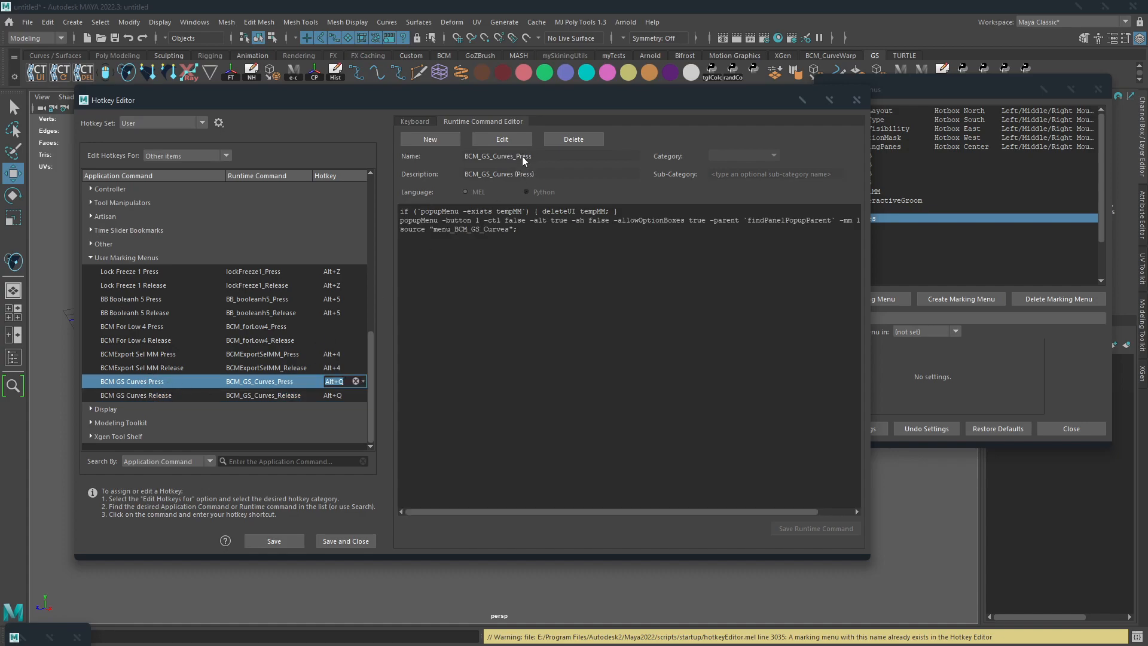
left_click(168, 395)
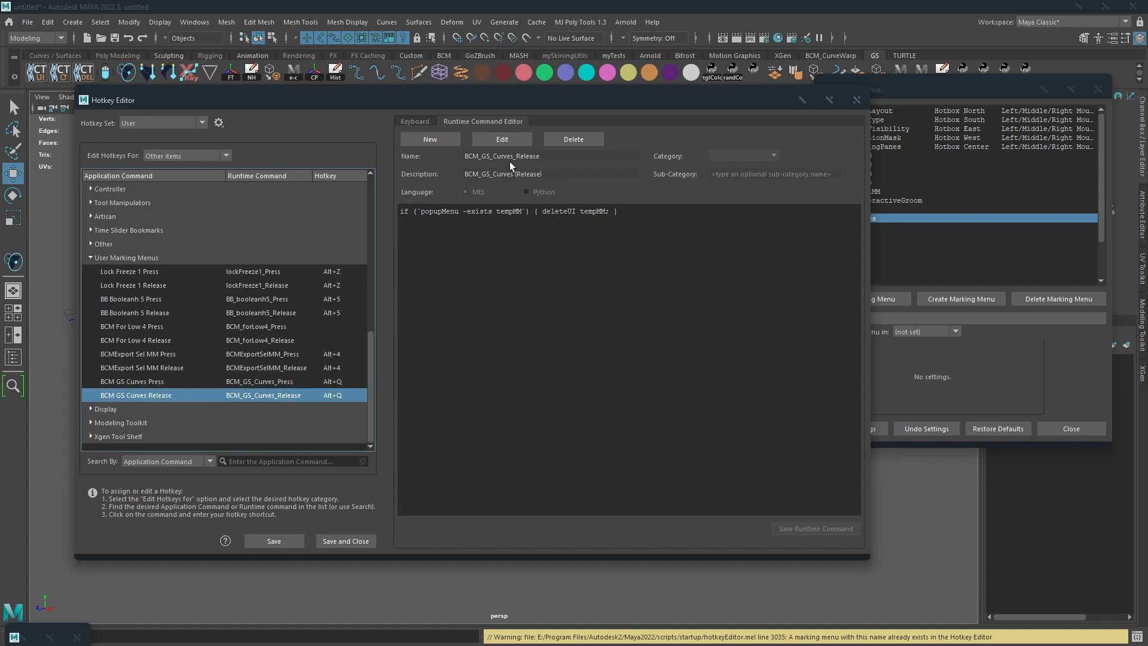
left_click(186, 379)
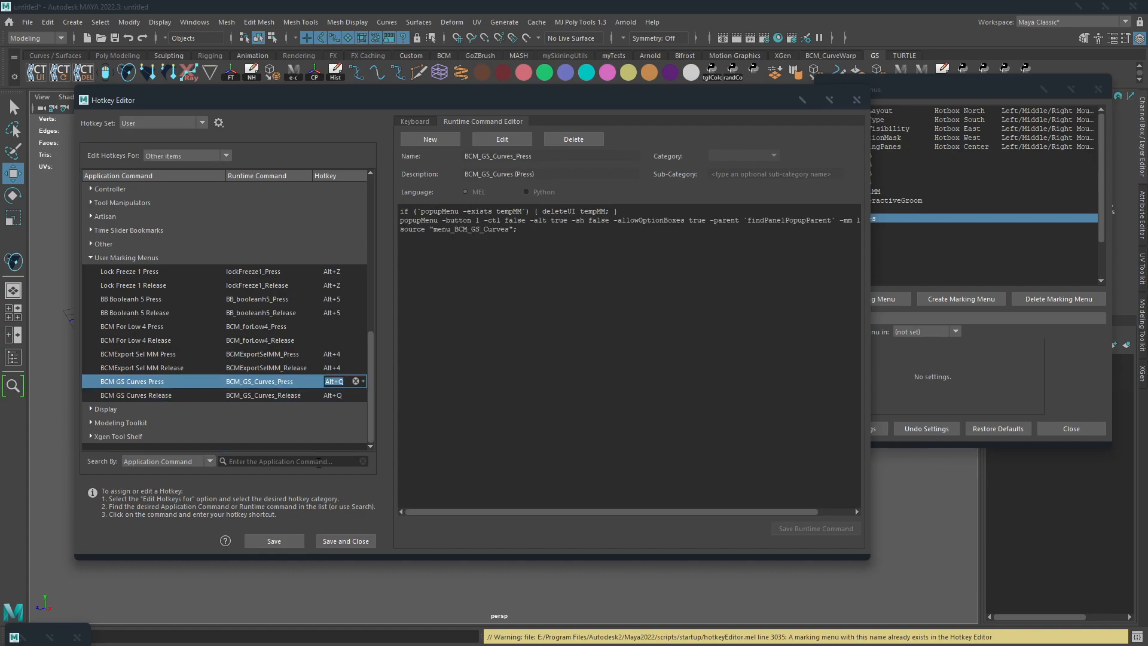
left_click(660, 544)
left_click(193, 390)
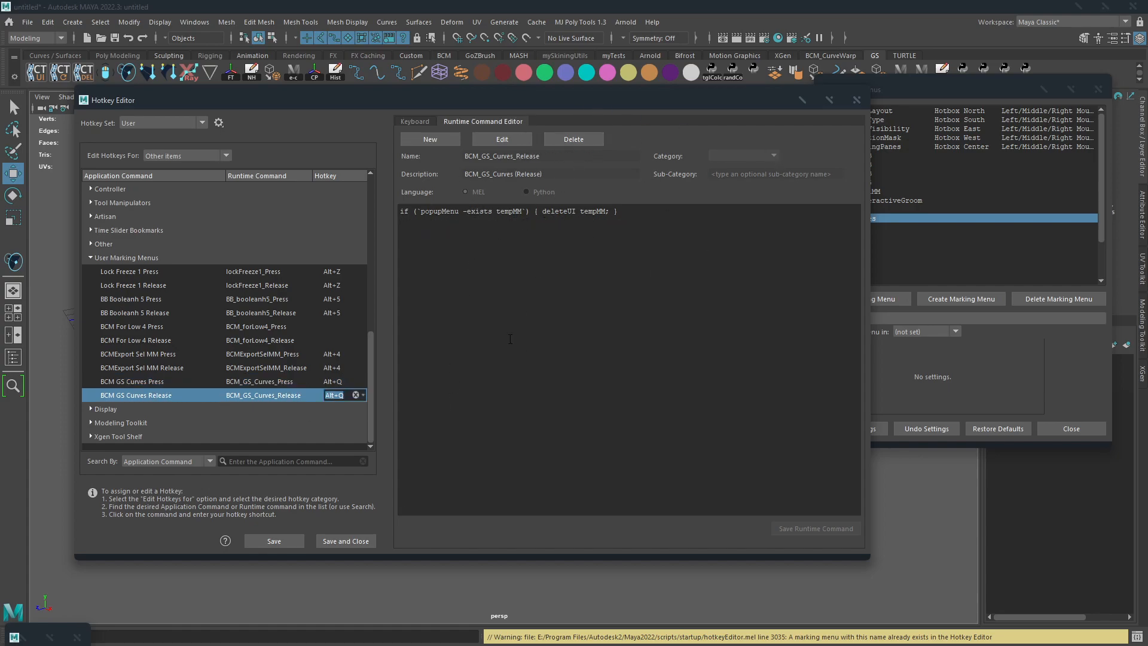
Step: Save the hotkey settings and close the Hotkey Editor
left_click(147, 381)
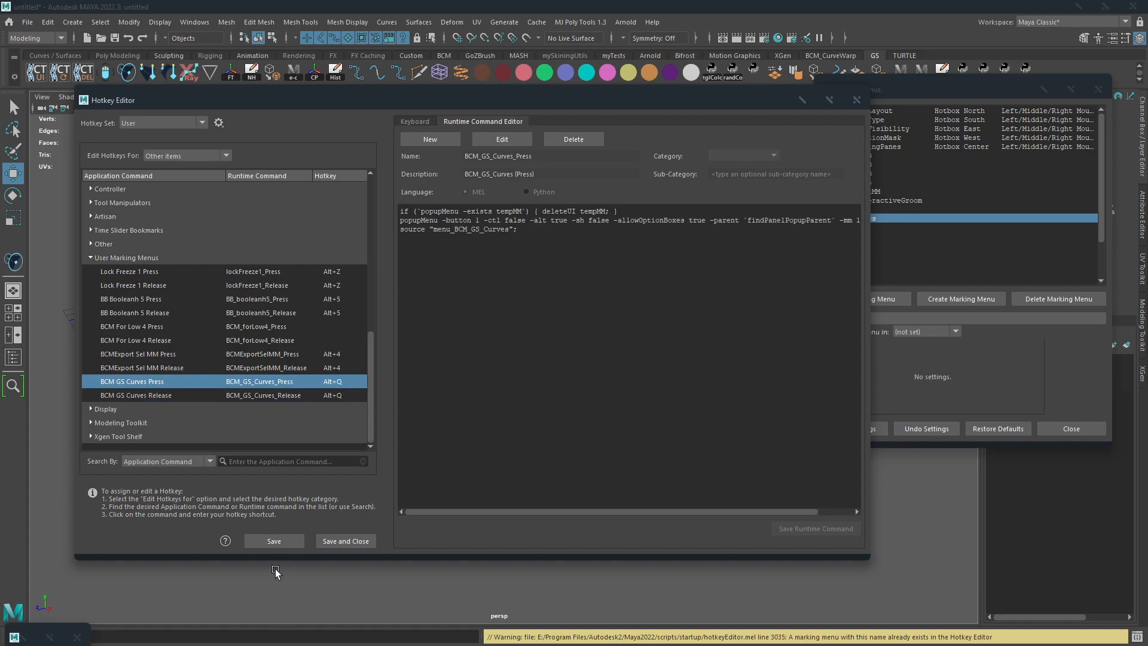
left_click(273, 541)
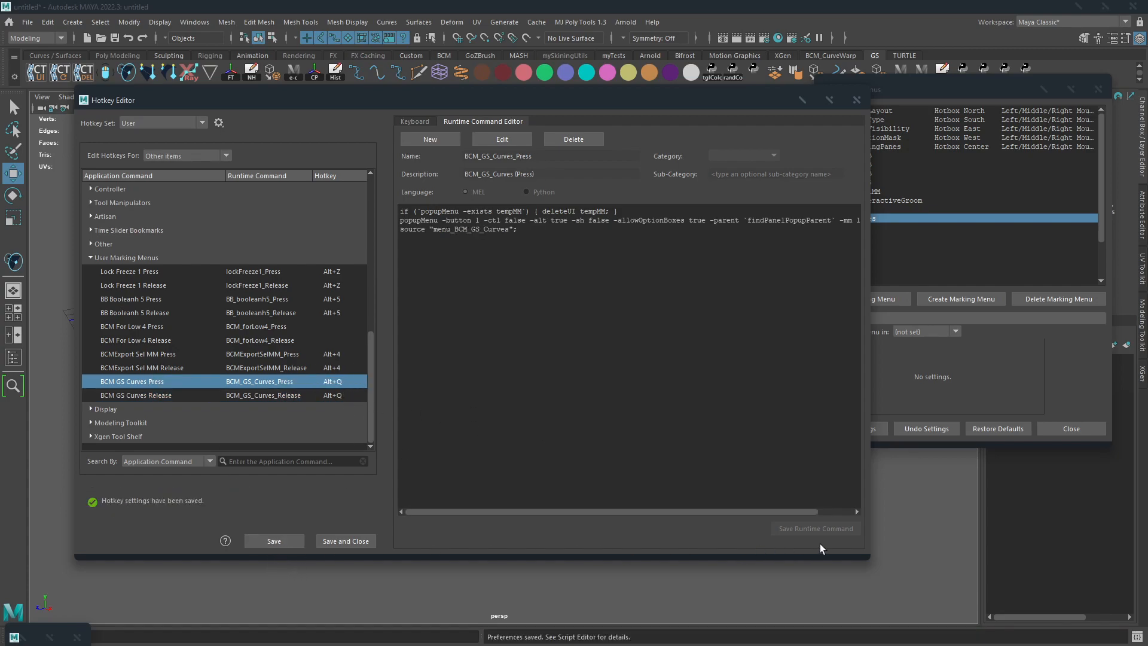
left_click(857, 101)
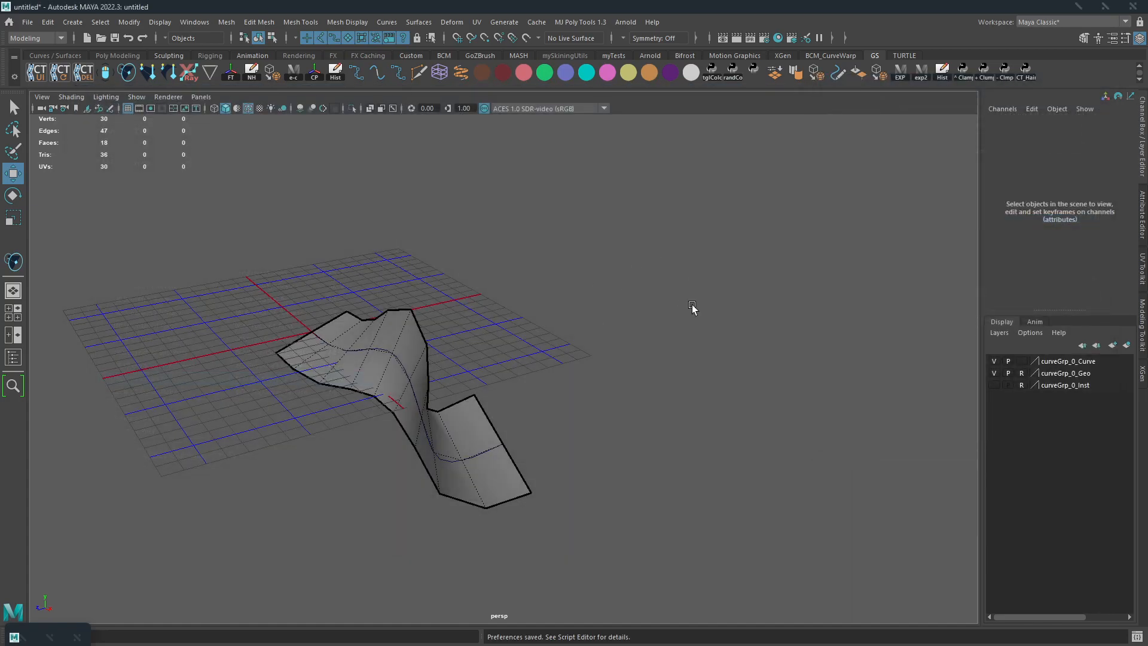
Step: Bring up the BCM_GS_Curves marking menu in the viewport to test it, and select the curve card's path curve
left_click(740, 304)
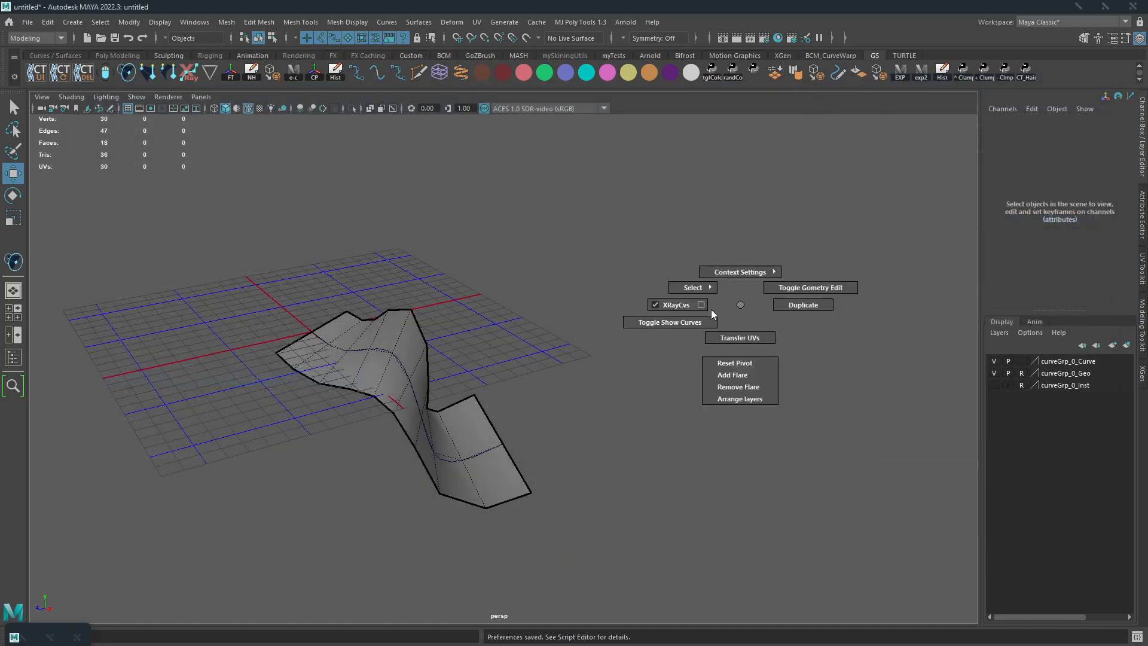
middle_click_drag(519, 303, 537, 276, "alt")
left_click_drag(396, 429, 574, 318)
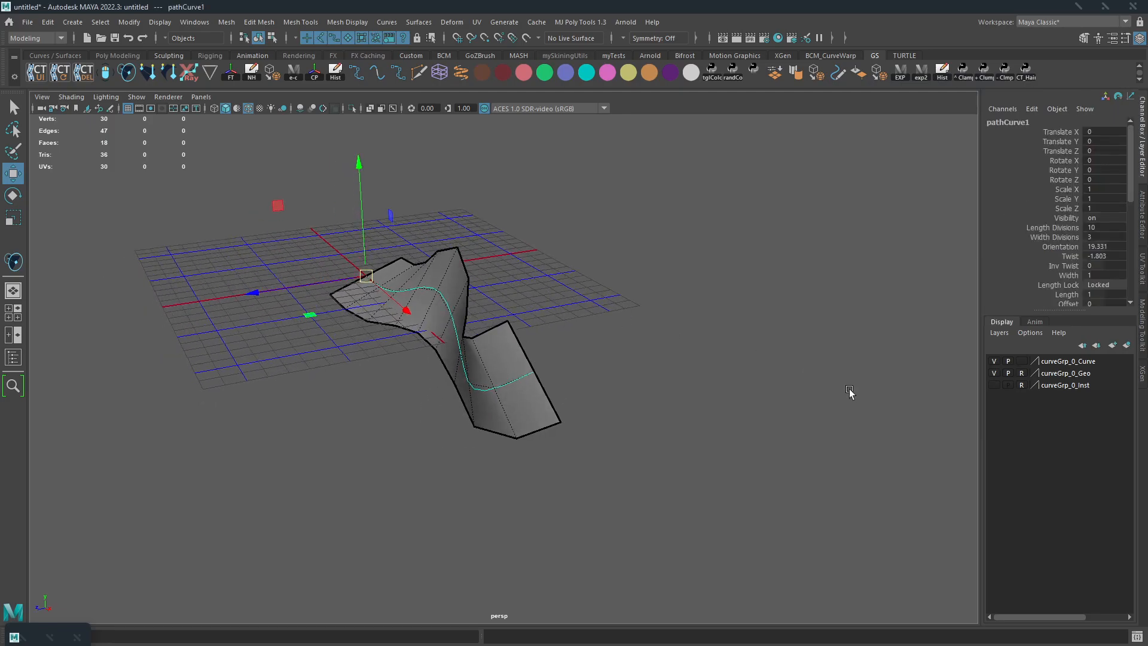
Step: Show the path curve's control vertices and select cv[4] on the sloping part of the card
right_click_drag(741, 353, 698, 350)
left_click_drag(698, 350, 221, 353, "alt")
left_click_drag(545, 317, 889, 299, "alt")
middle_click_drag(615, 344, 652, 256, "alt")
right_click_drag(651, 256, 678, 259, "alt")
left_click(548, 333)
middle_click_drag(584, 436, 569, 440, "alt")
left_click_drag(563, 478, 794, 339, "alt")
key("alt+Tab")
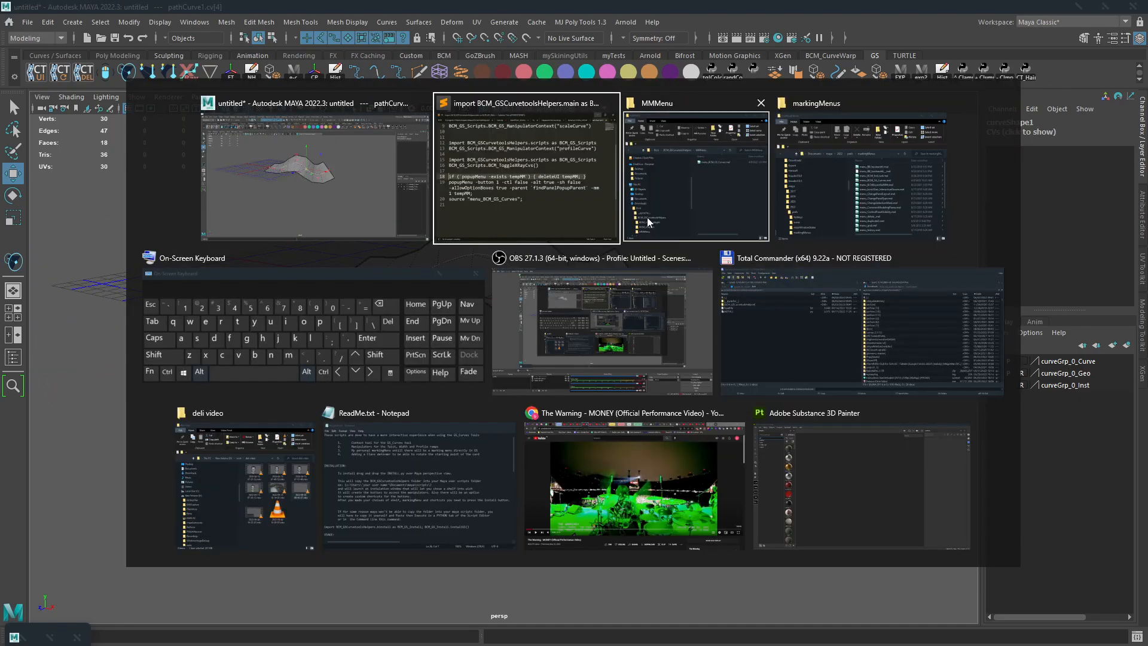
left_click(383, 218)
left_click_drag(771, 407, 795, 443, "alt")
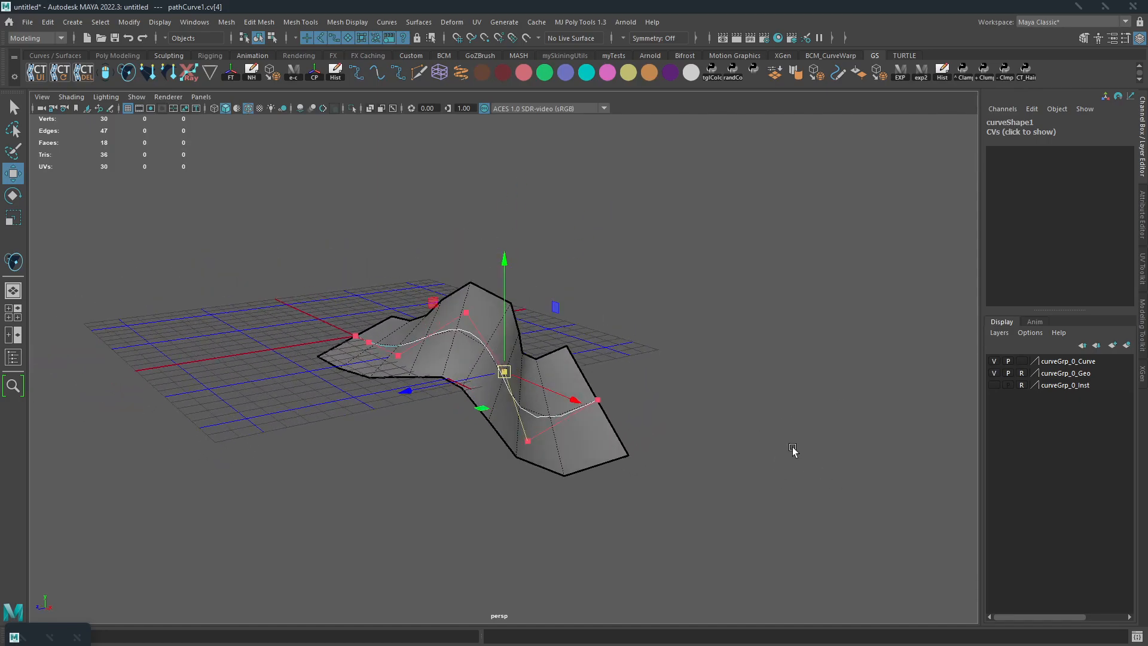